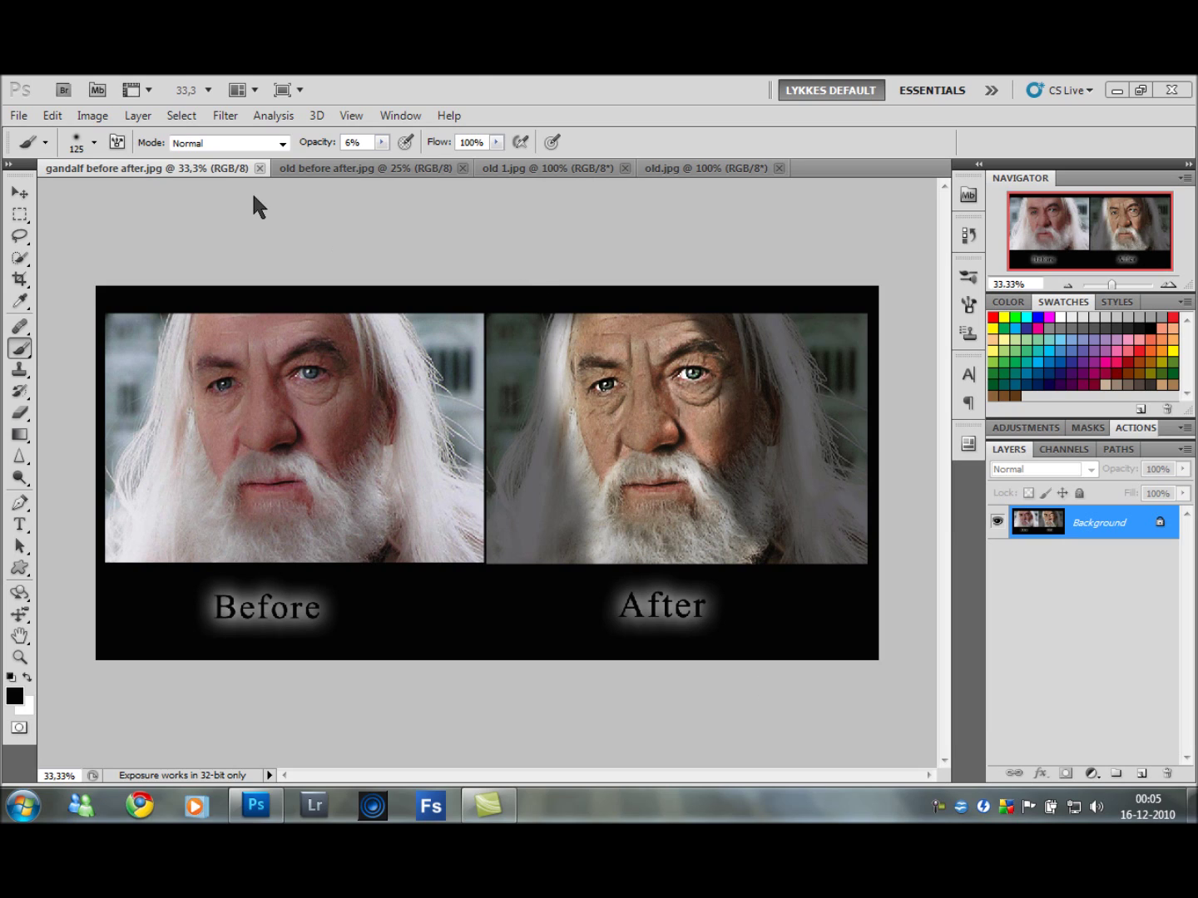
Step: Close the 'old before after.jpg' and Gandalf before/after comparison documents
{"action": "left_click", "coordinate": [319, 174]}
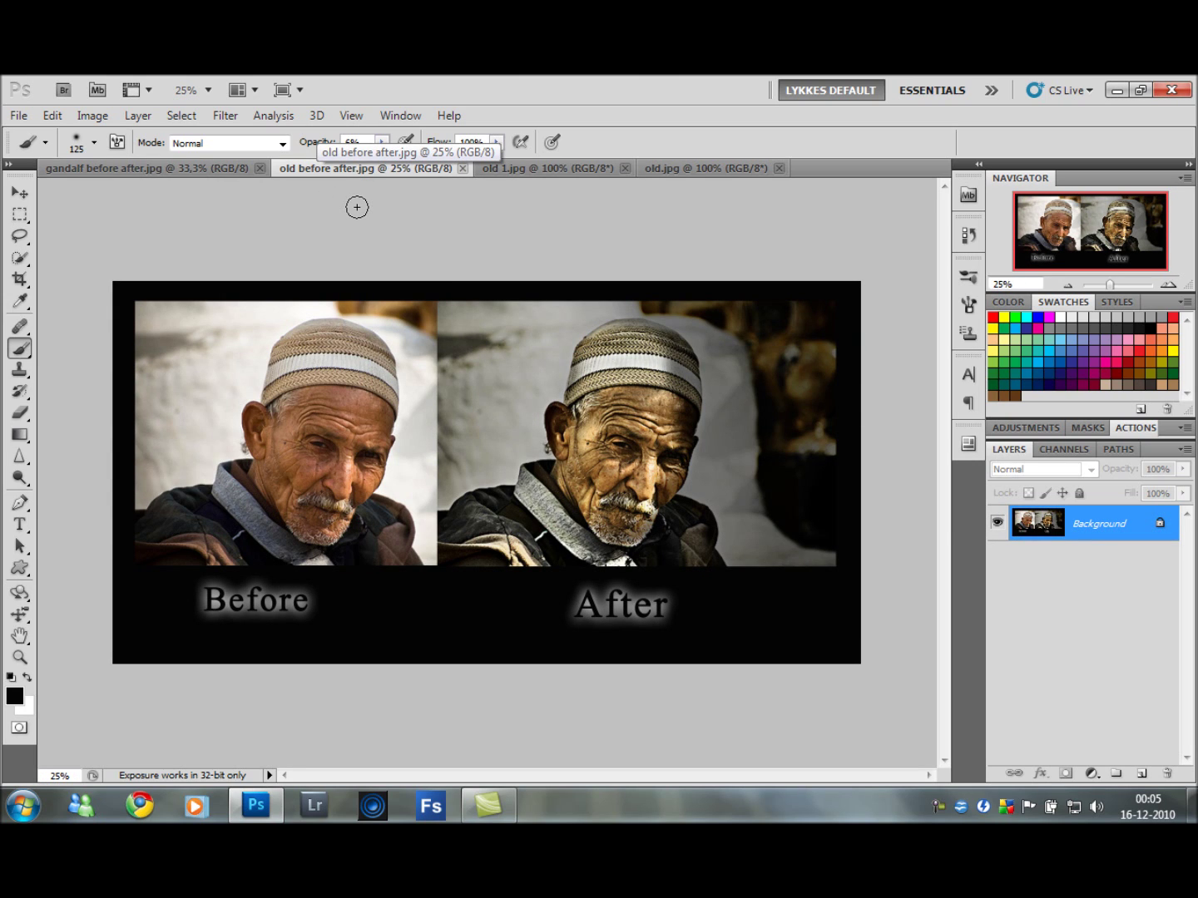
{"action": "left_click", "coordinate": [460, 168]}
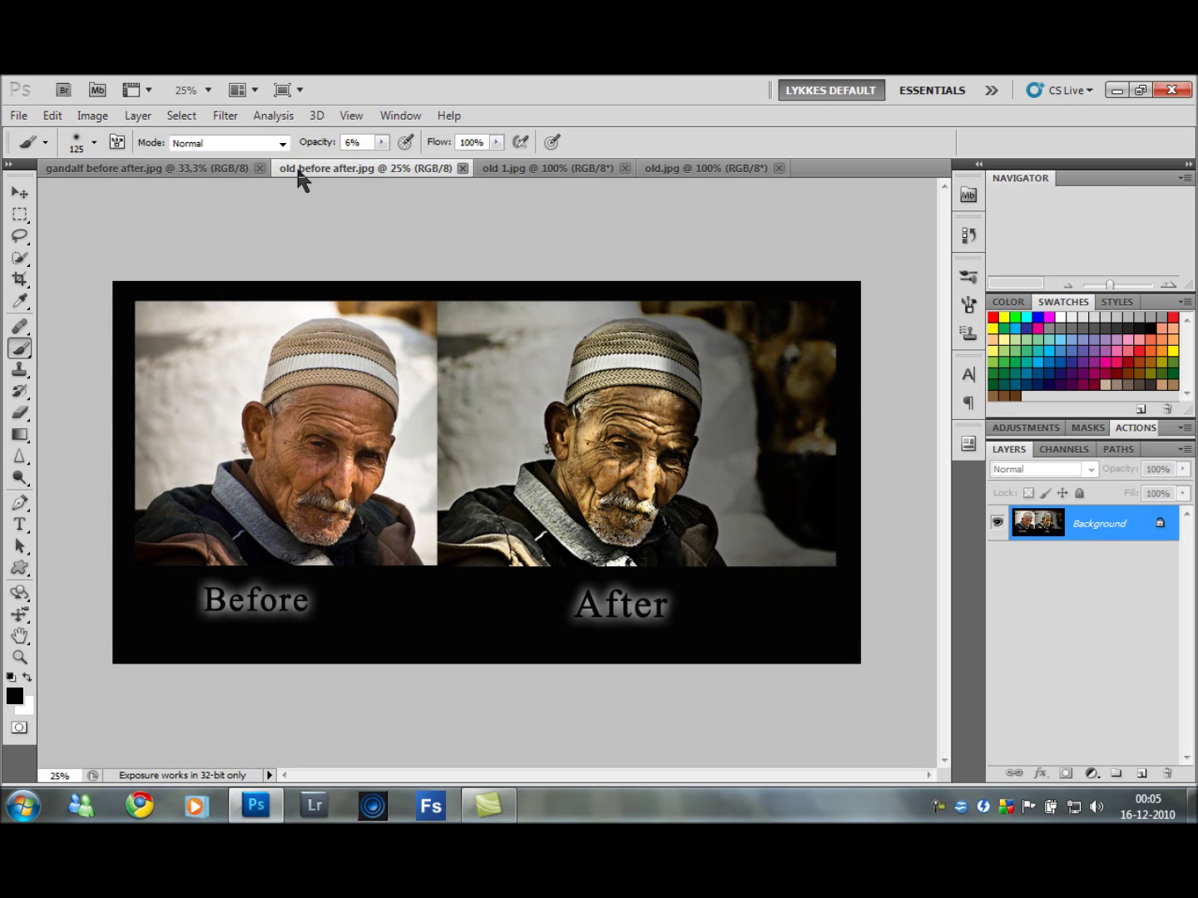
{"action": "left_click", "coordinate": [258, 168]}
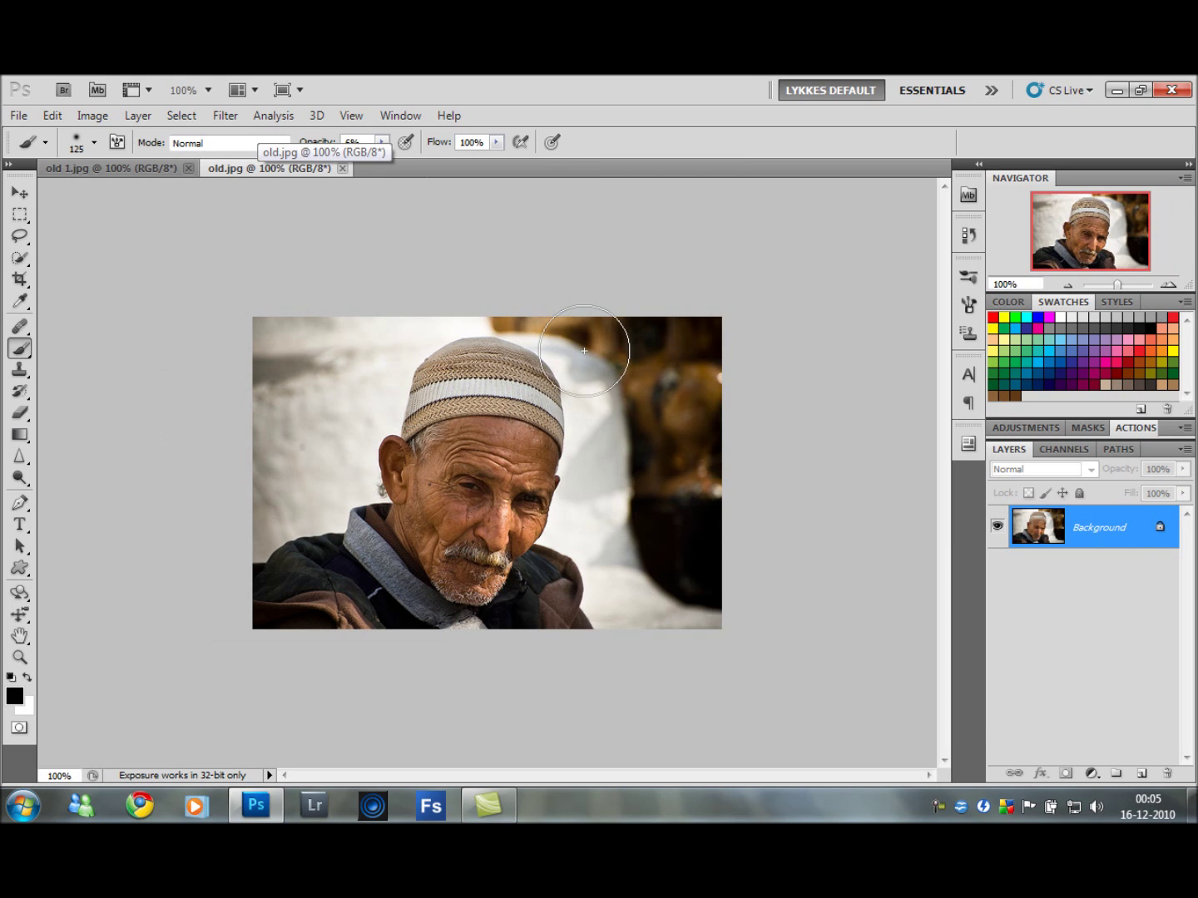
Step: At 200% zoom, apply Shadows/Highlights (Amount 50%, Midtone Contrast +43) to a duplicate layer and merge it down
{"action": "left_click", "coordinate": [1167, 285]}
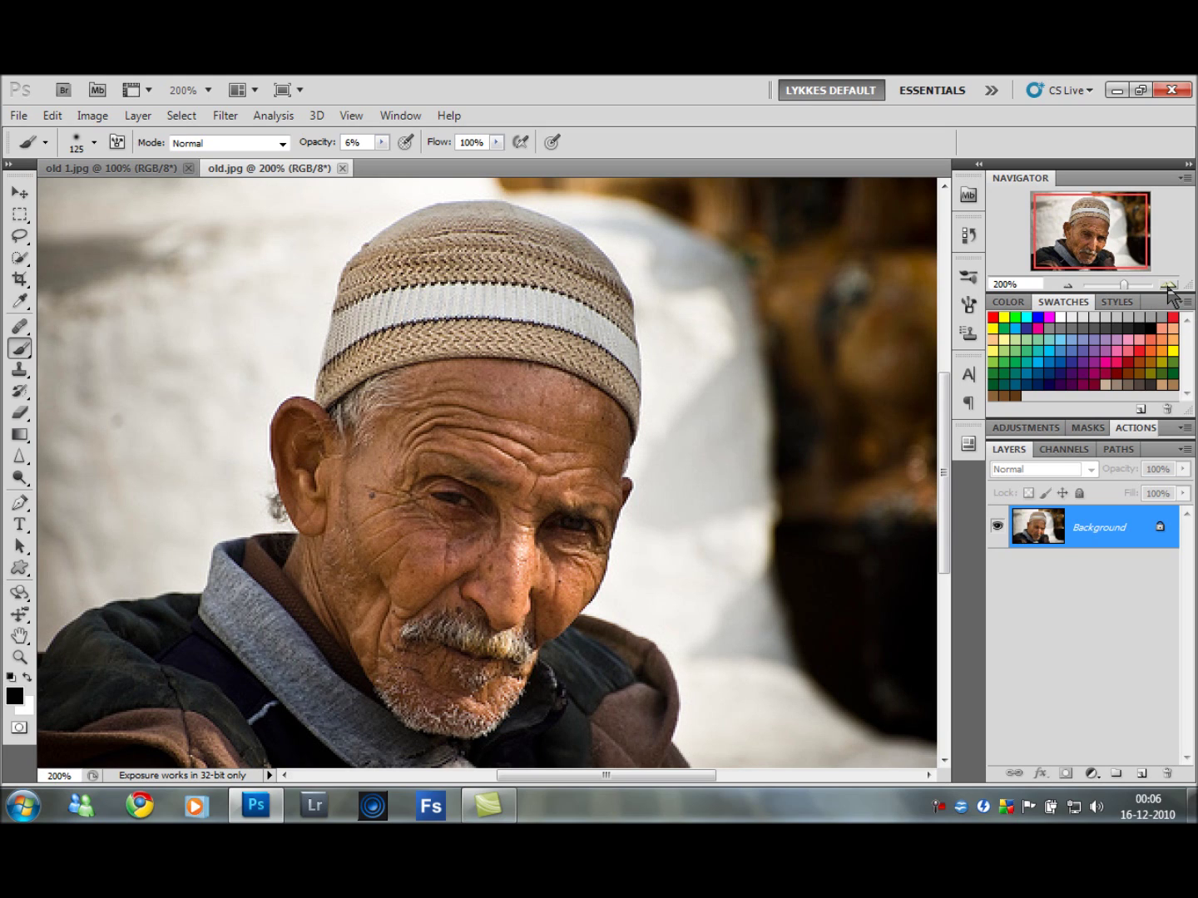
{"action": "key", "text": "ctrl+j"}
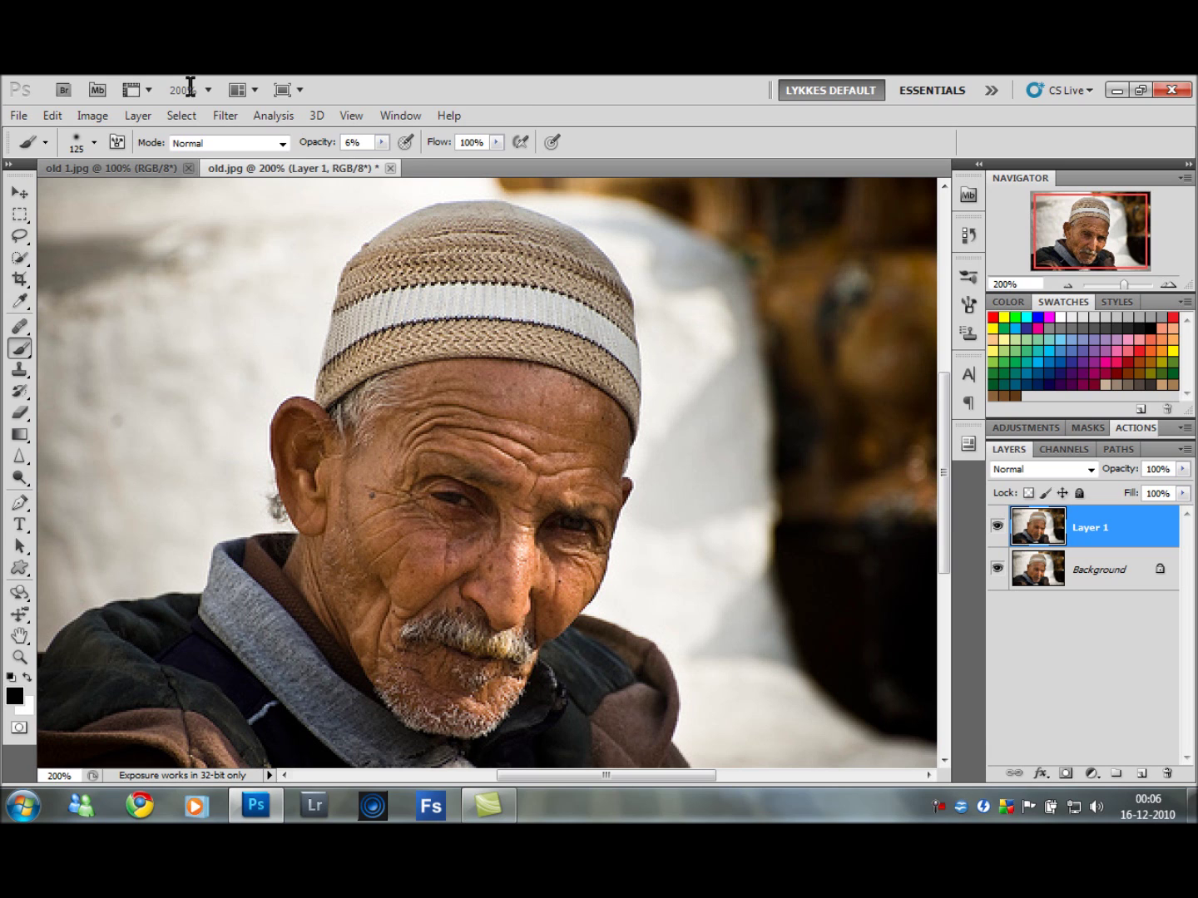
{"action": "left_click", "coordinate": [94, 117]}
{"action": "mouse_move", "coordinate": [247, 163]}
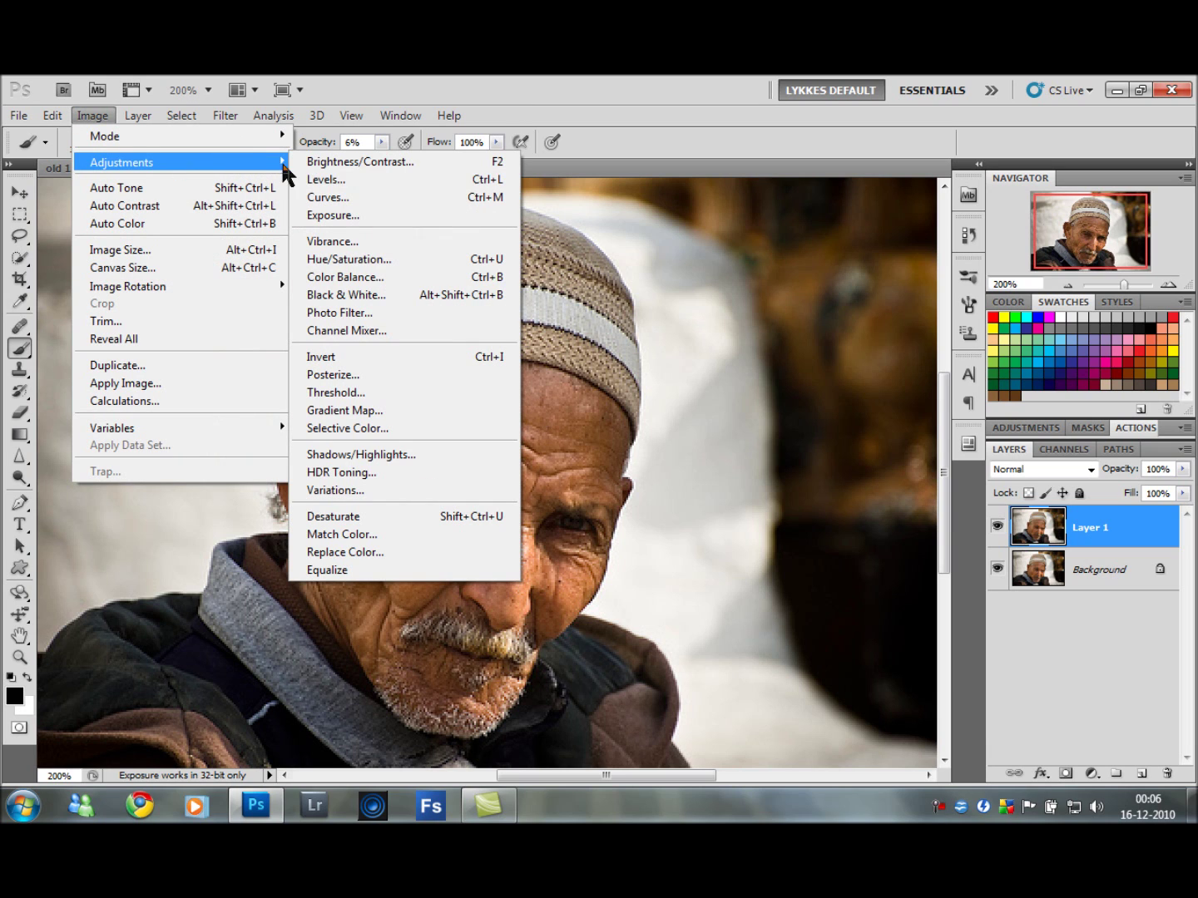
{"action": "left_click", "coordinate": [400, 458]}
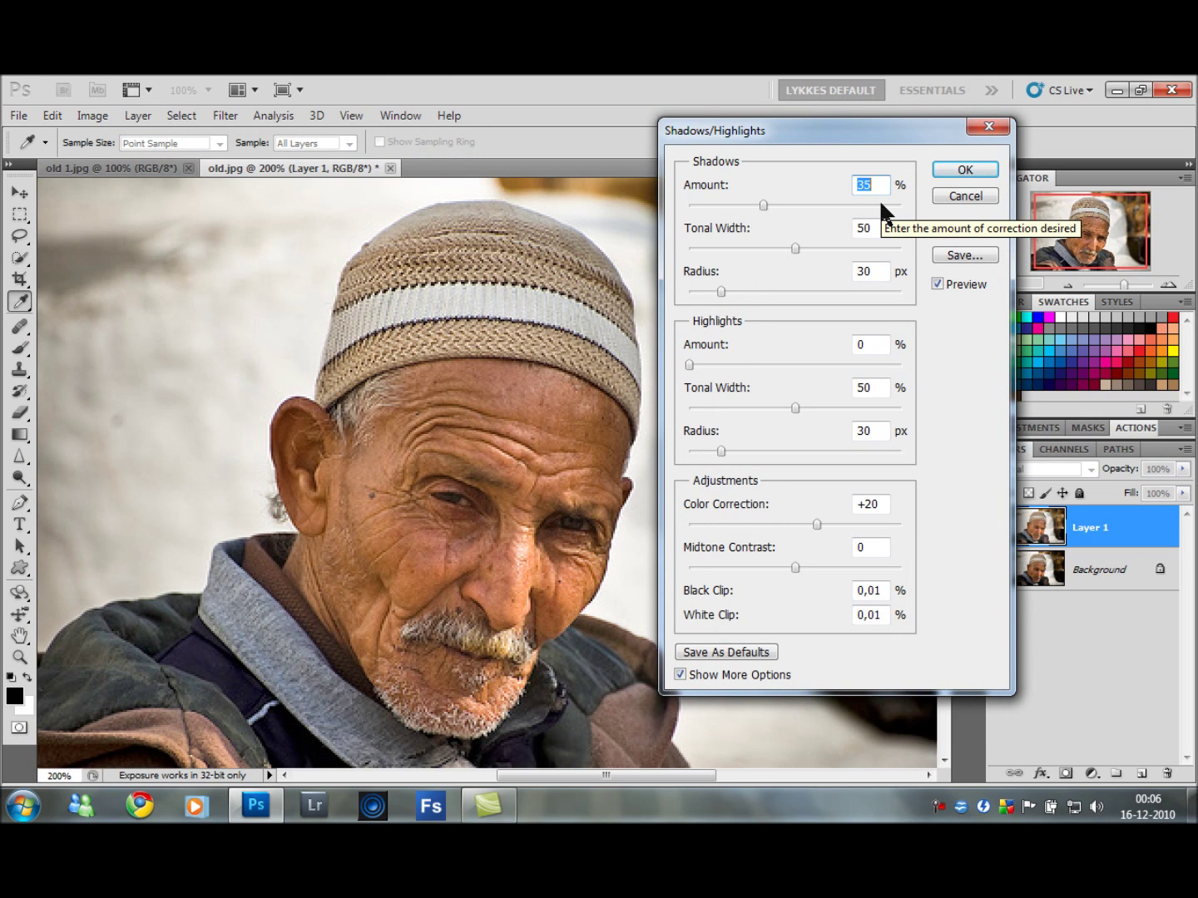
{"action": "type", "text": "50"}
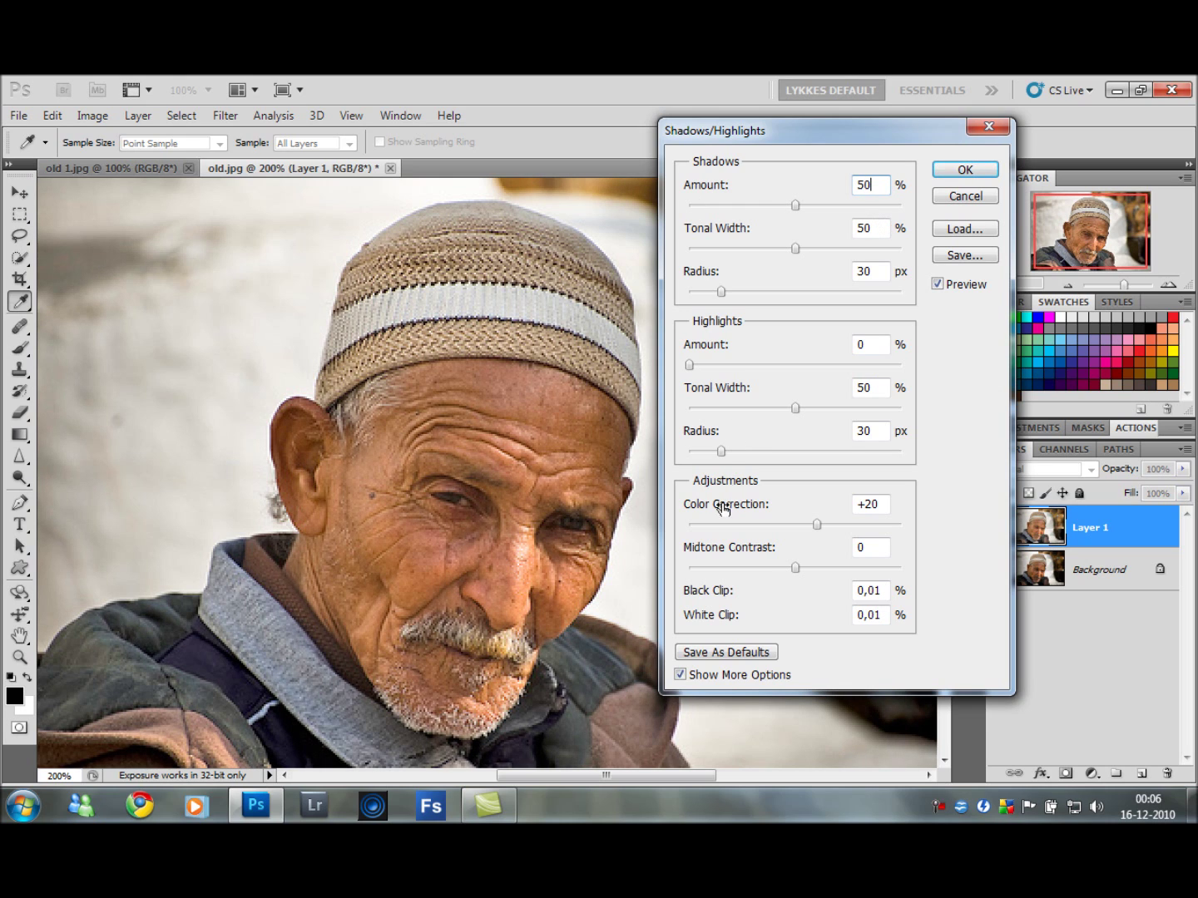
{"action": "left_click_drag", "start_coordinate": [806, 570], "coordinate": [844, 569]}
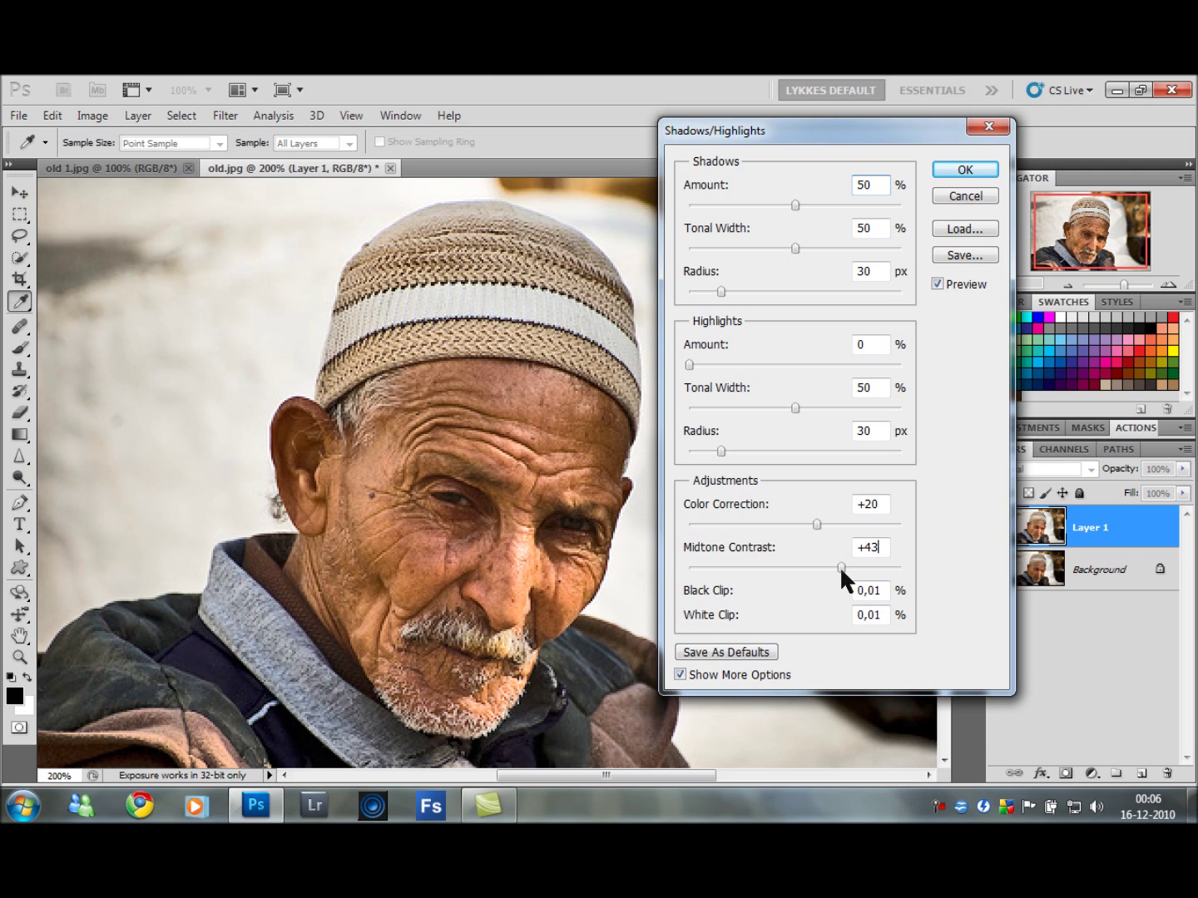
{"action": "left_click", "coordinate": [838, 565]}
{"action": "left_click", "coordinate": [965, 169]}
{"action": "key", "text": "b"}
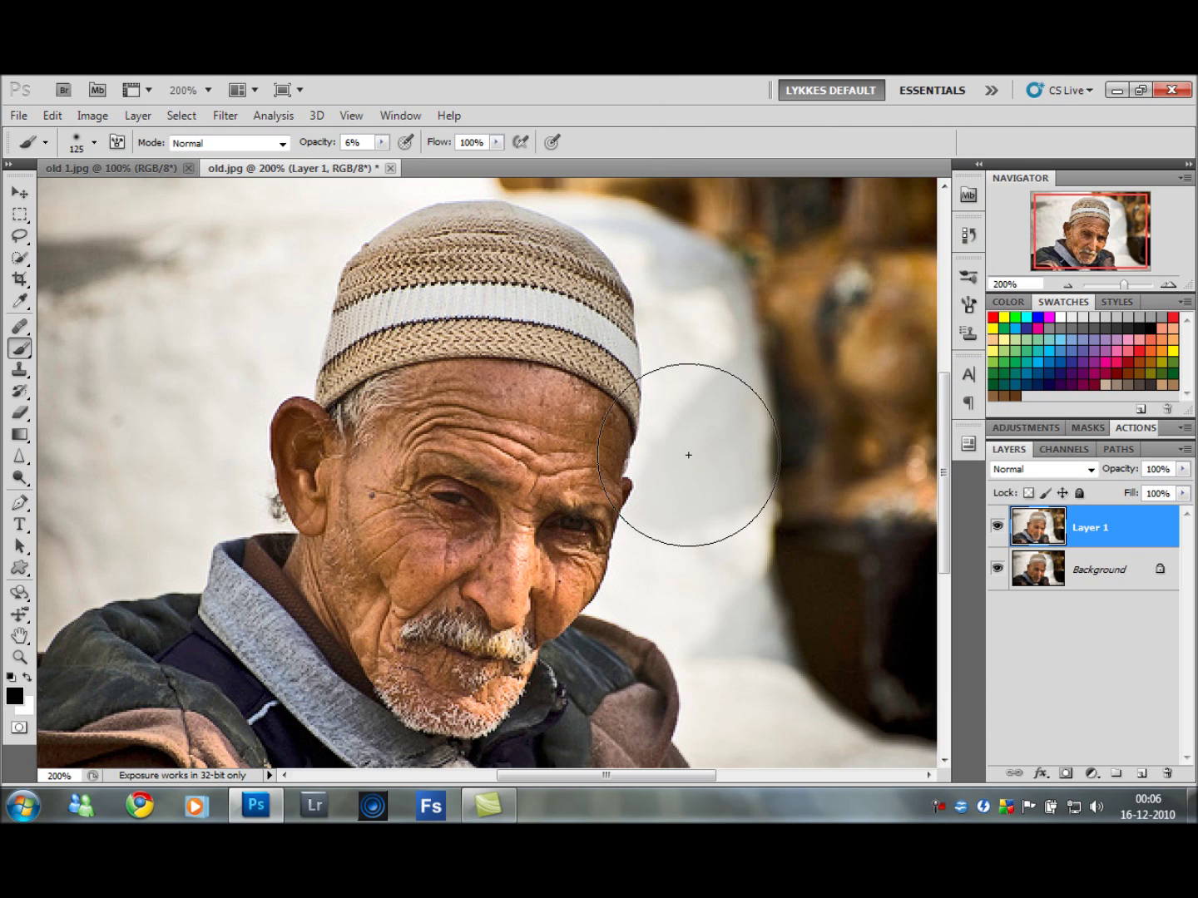
{"action": "key", "text": "ctrl+e"}
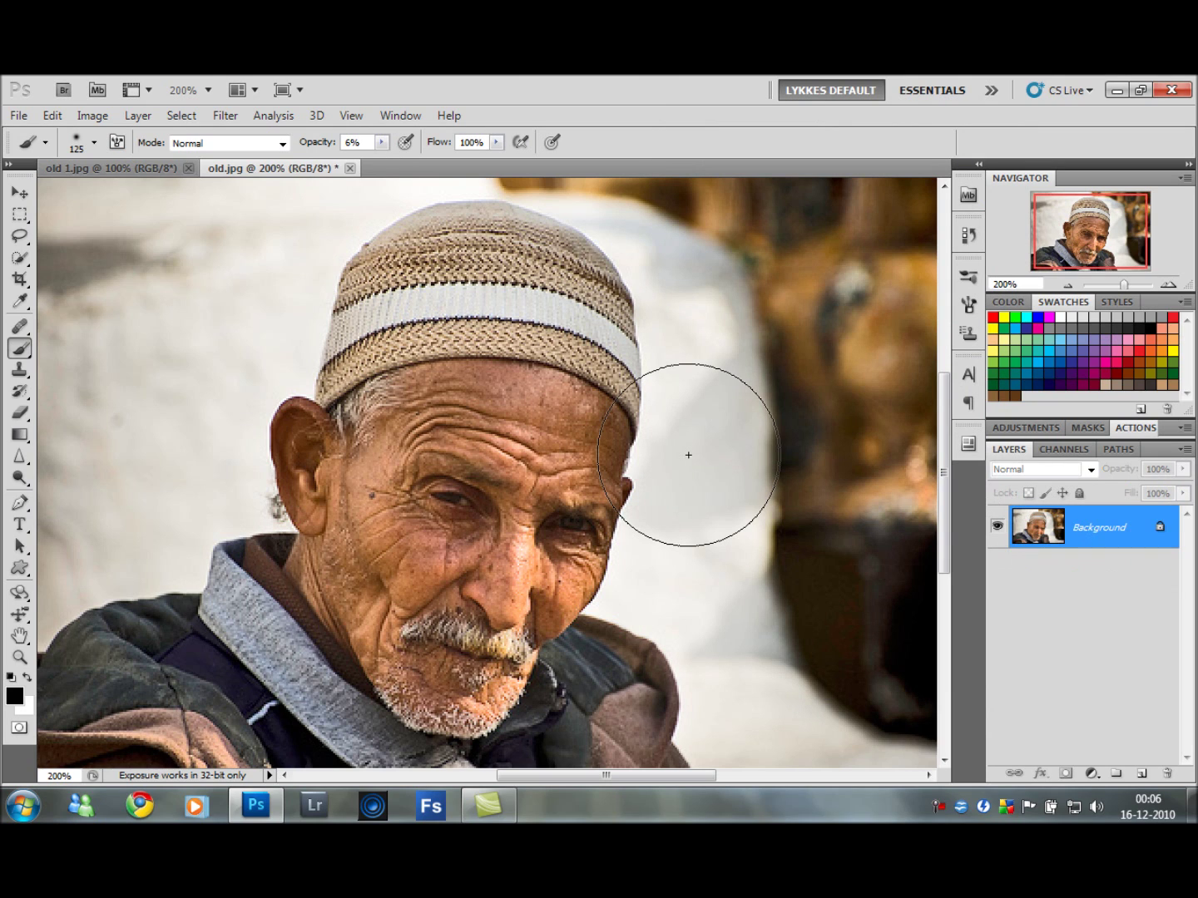
Step: Use Levels to darken the midtones slightly to 0,91
{"action": "key", "text": "ctrl+l"}
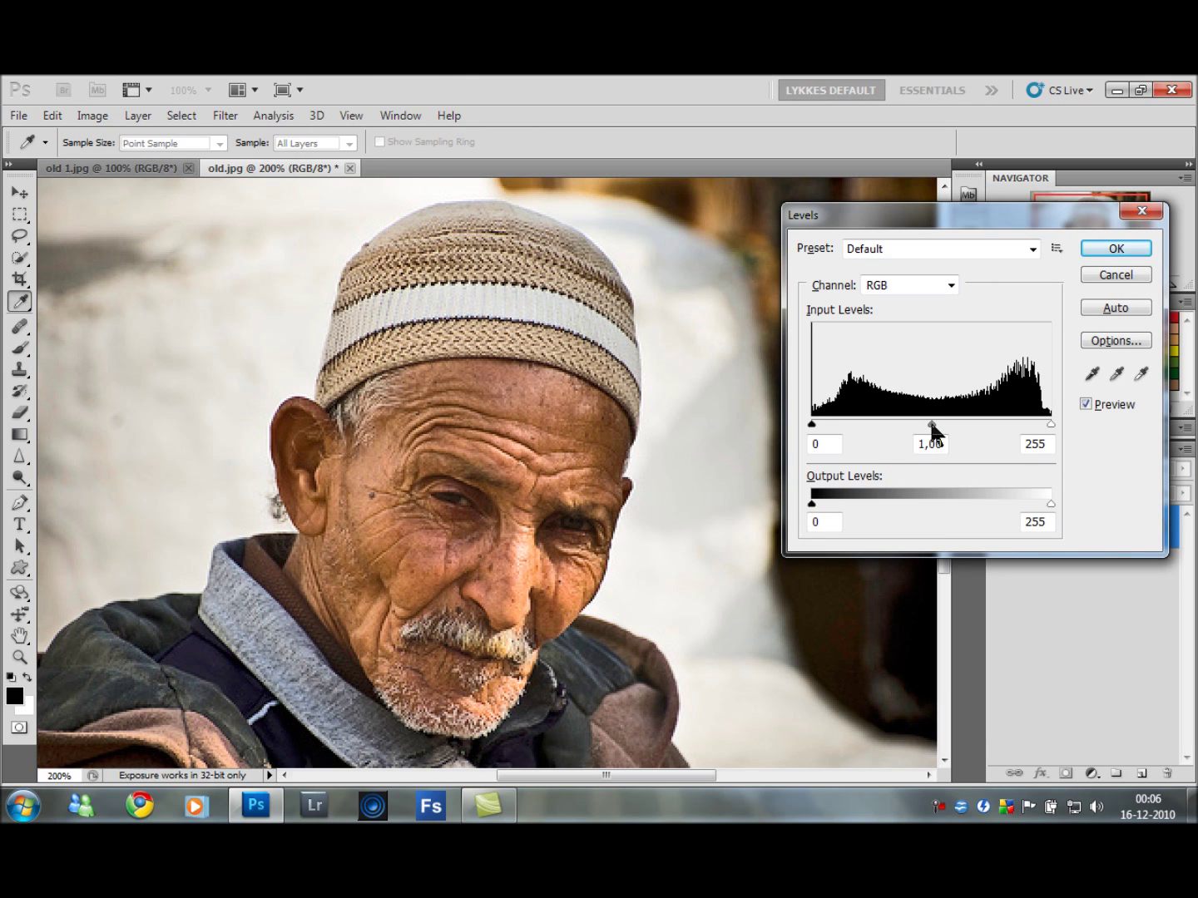
{"action": "left_click_drag", "start_coordinate": [932, 425], "coordinate": [936, 426]}
{"action": "left_click", "coordinate": [936, 420]}
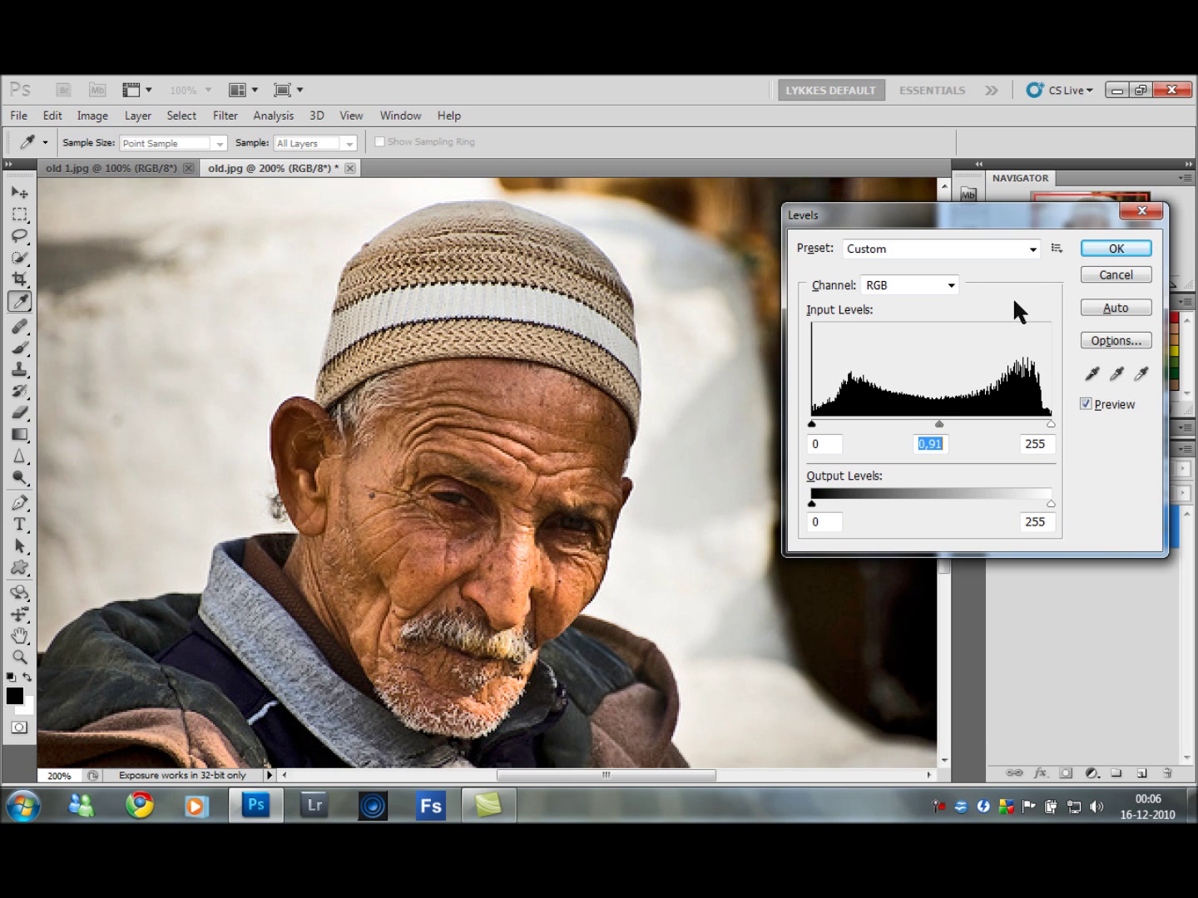
{"action": "left_click", "coordinate": [1115, 248]}
{"action": "key", "text": "b"}
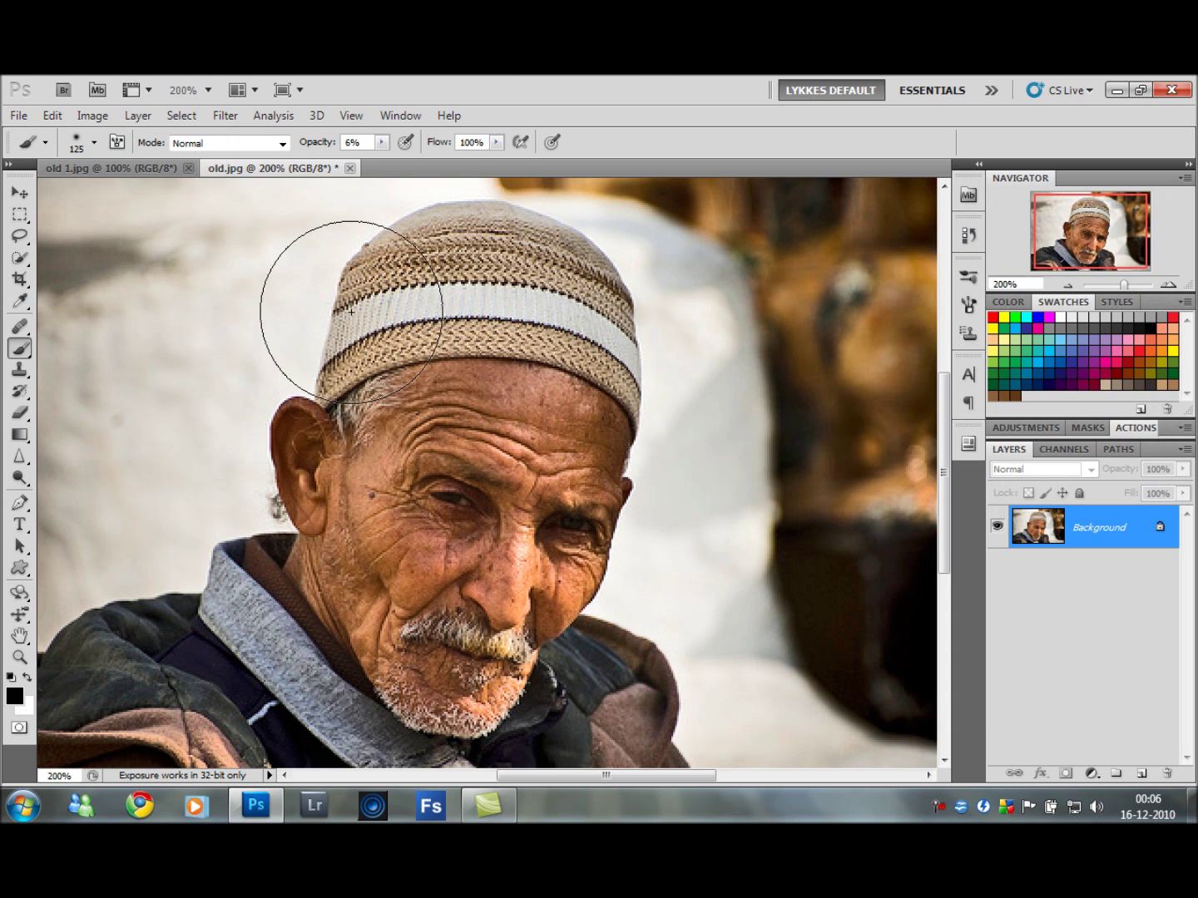
Step: Apply Brightness/Contrast with Contrast raised to 31
{"action": "left_click", "coordinate": [107, 116]}
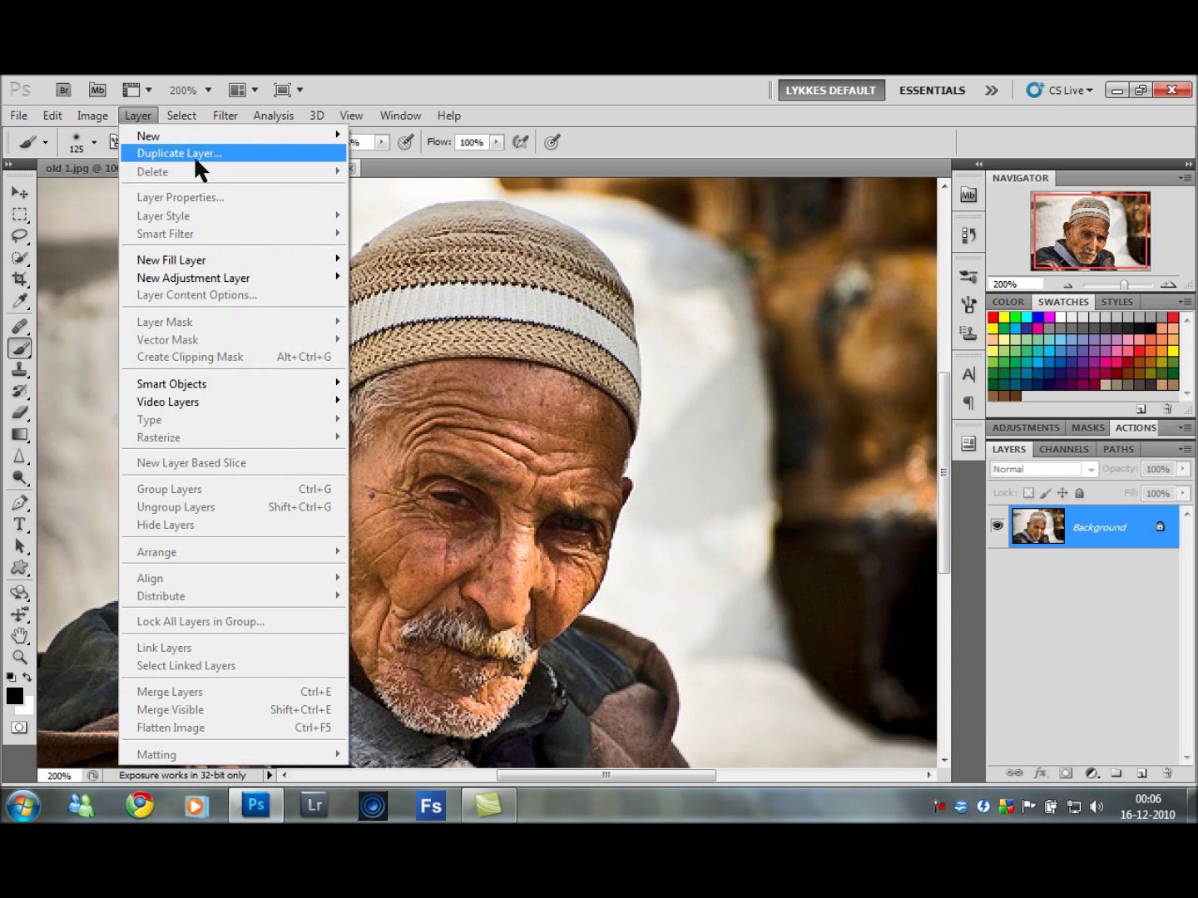
{"action": "mouse_move", "coordinate": [184, 171]}
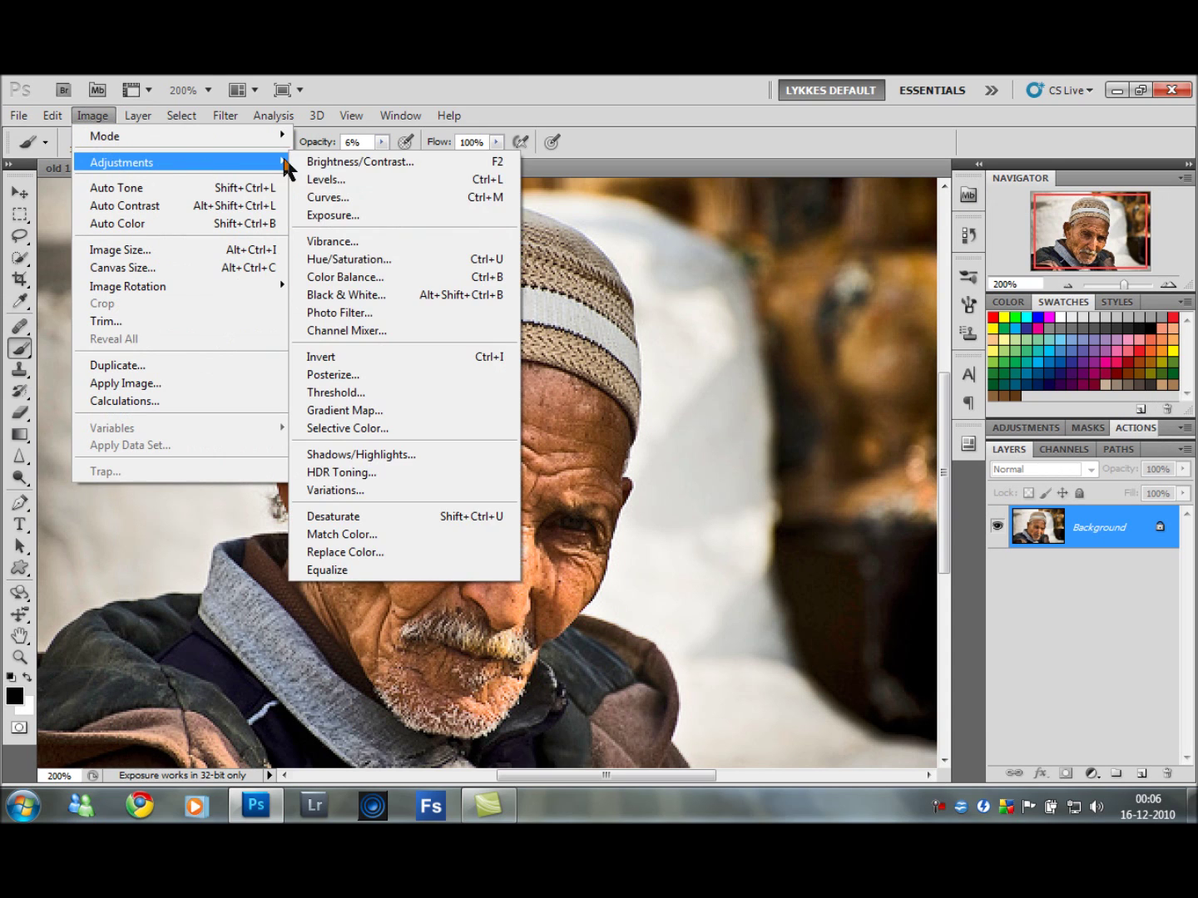
{"action": "left_click", "coordinate": [316, 164]}
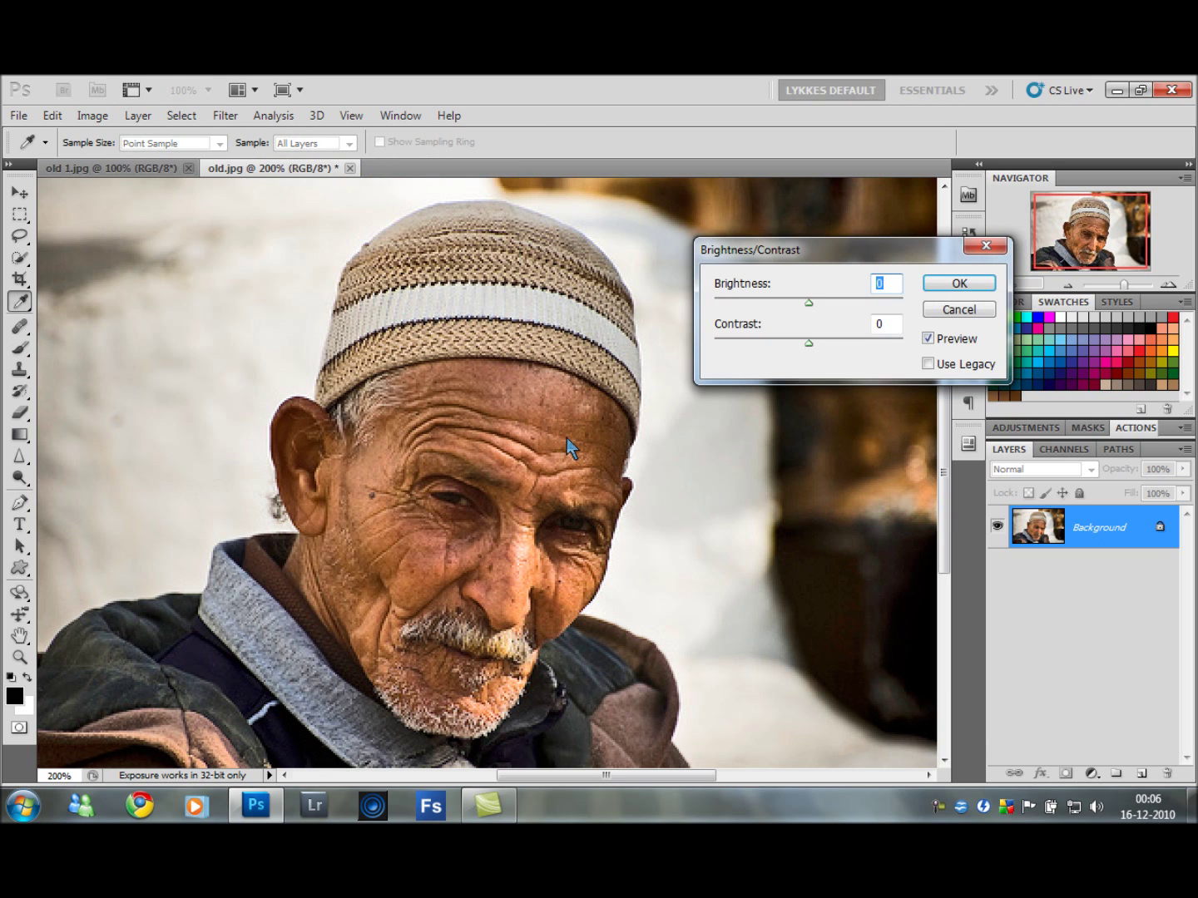
{"action": "left_click_drag", "start_coordinate": [811, 340], "coordinate": [837, 344]}
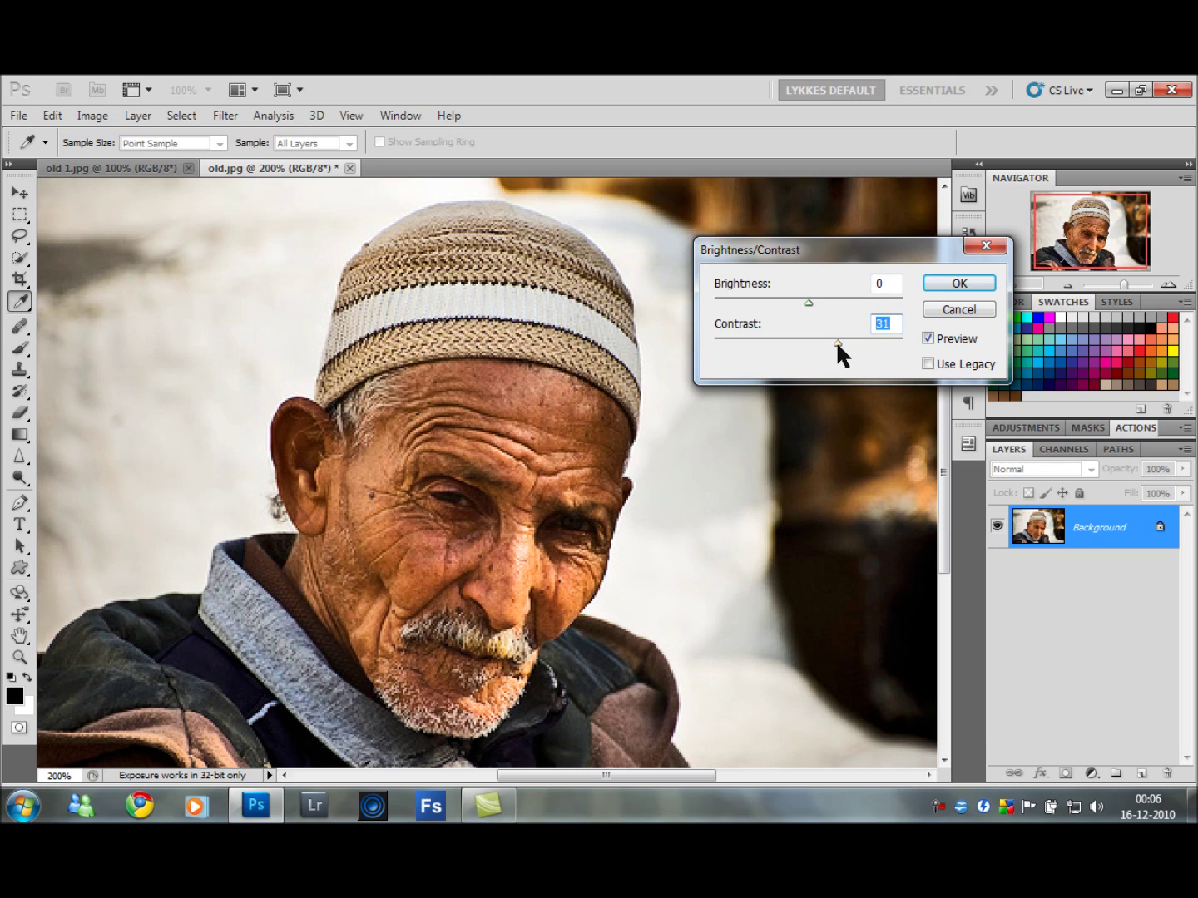
{"action": "left_click", "coordinate": [959, 285]}
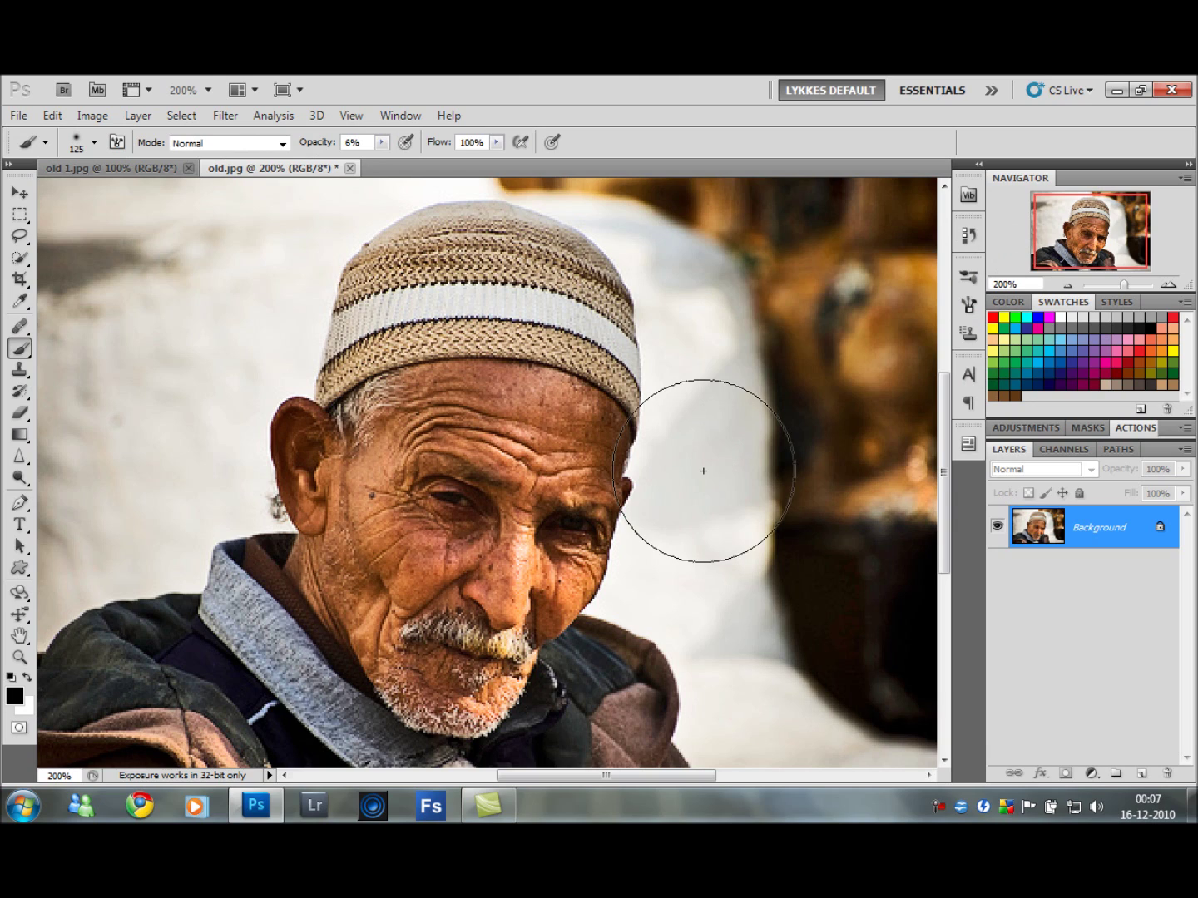
Step: Duplicate the photo, desaturate the copy, and raise its contrast to 45 with Brightness/Contrast
{"action": "key", "text": "ctrl+j"}
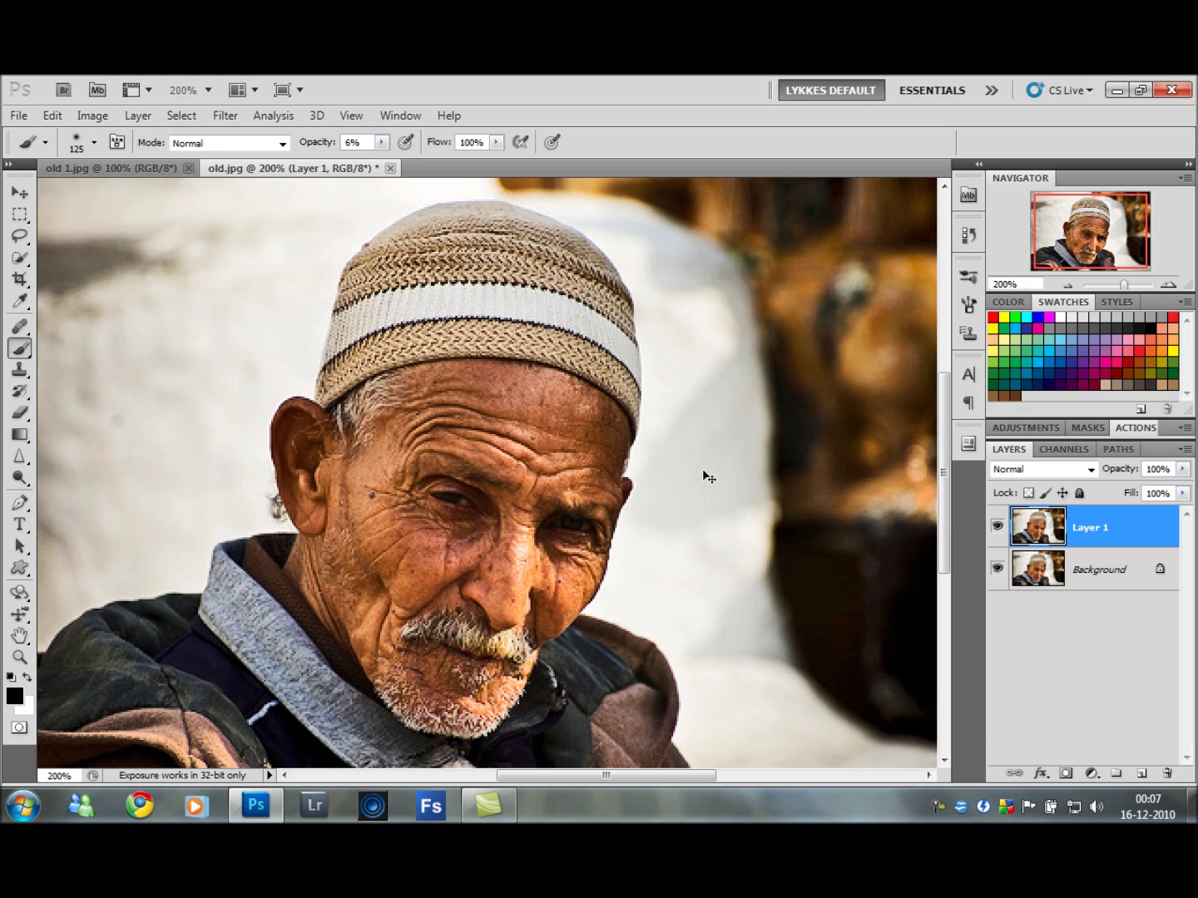
{"action": "key", "text": "ctrl+shift+u"}
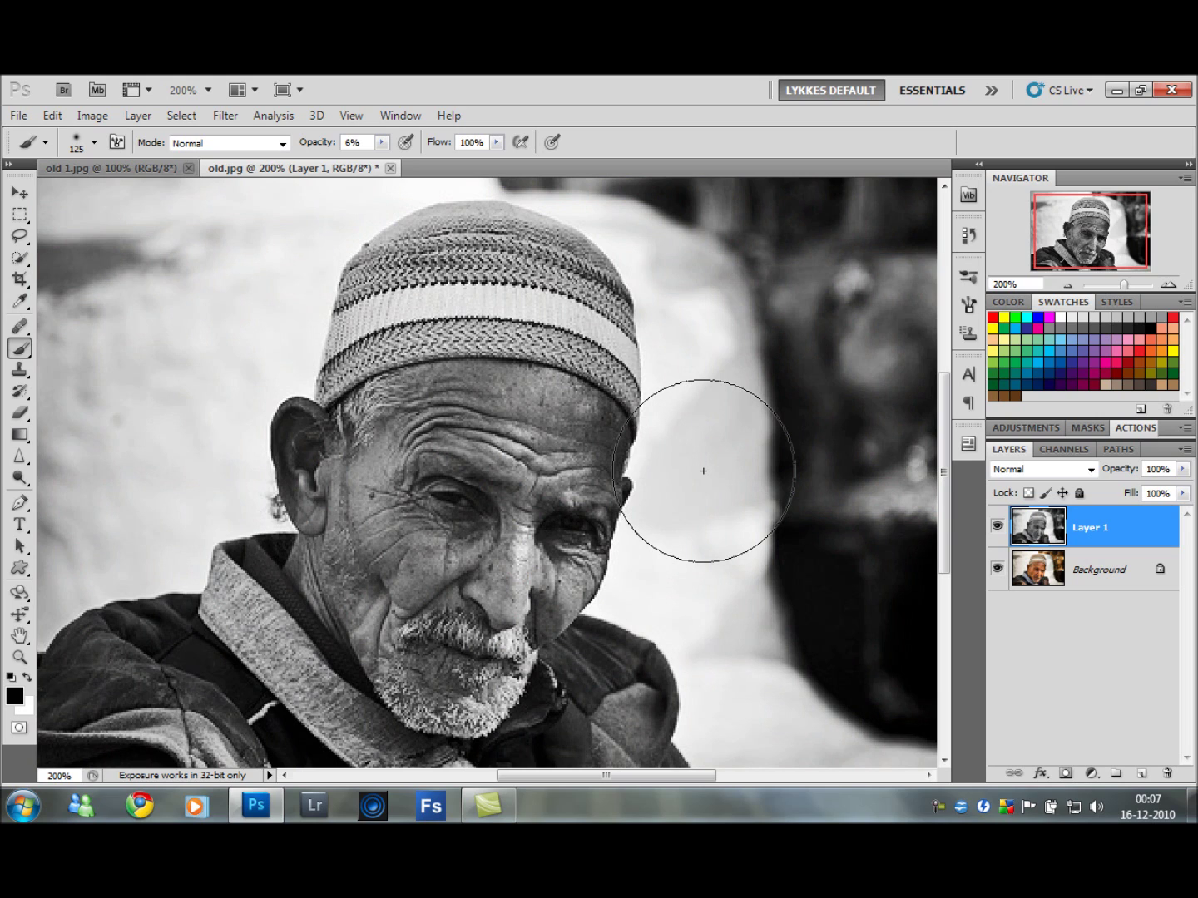
{"action": "left_click", "coordinate": [102, 119]}
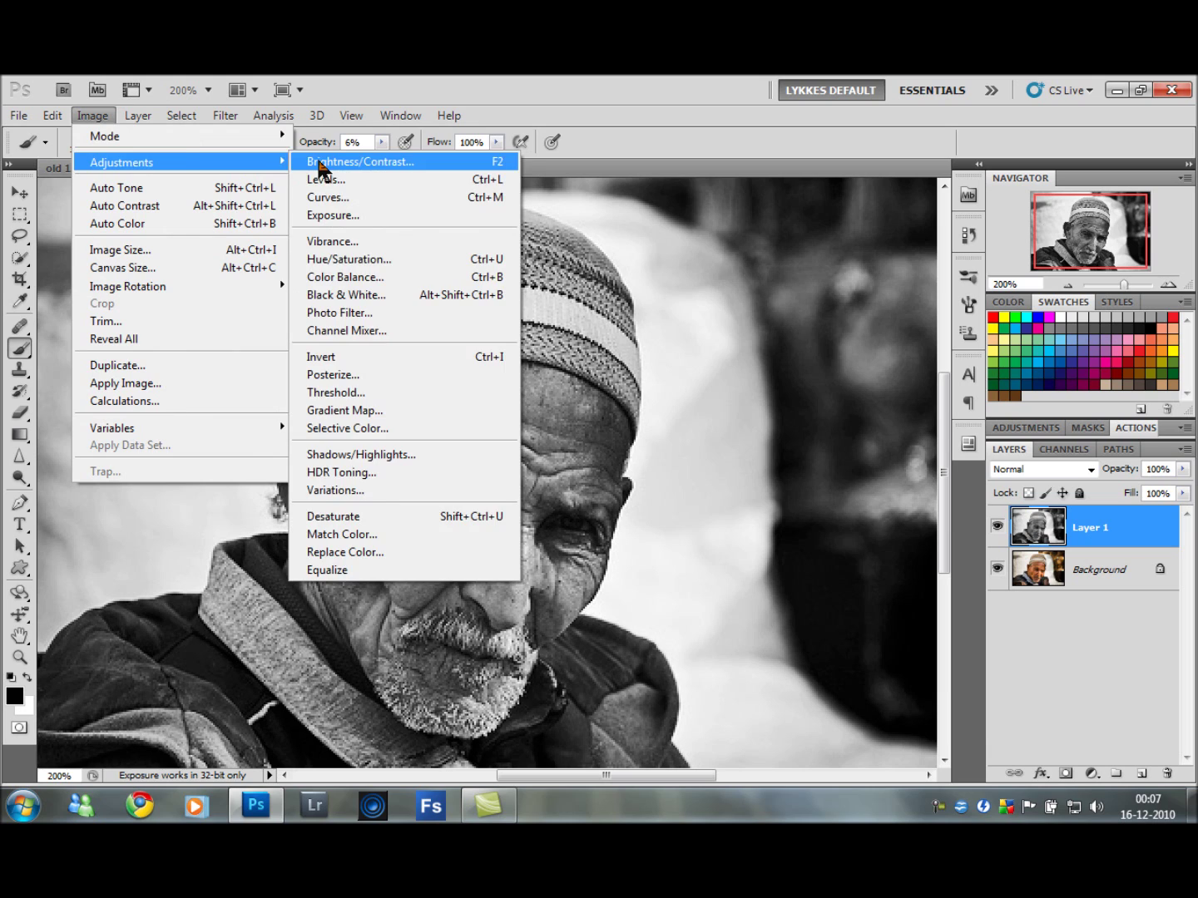
{"action": "left_click", "coordinate": [315, 161]}
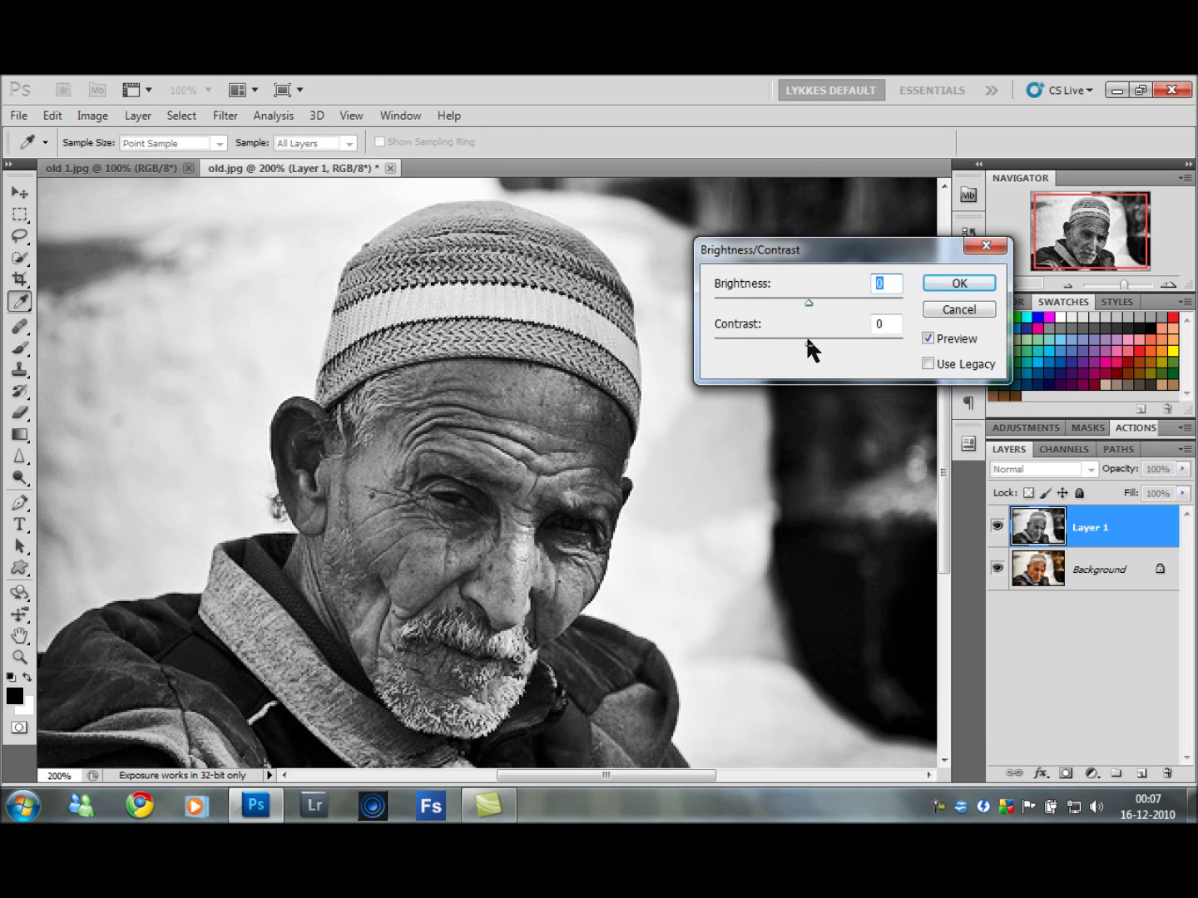
{"action": "left_click_drag", "start_coordinate": [807, 338], "coordinate": [849, 341]}
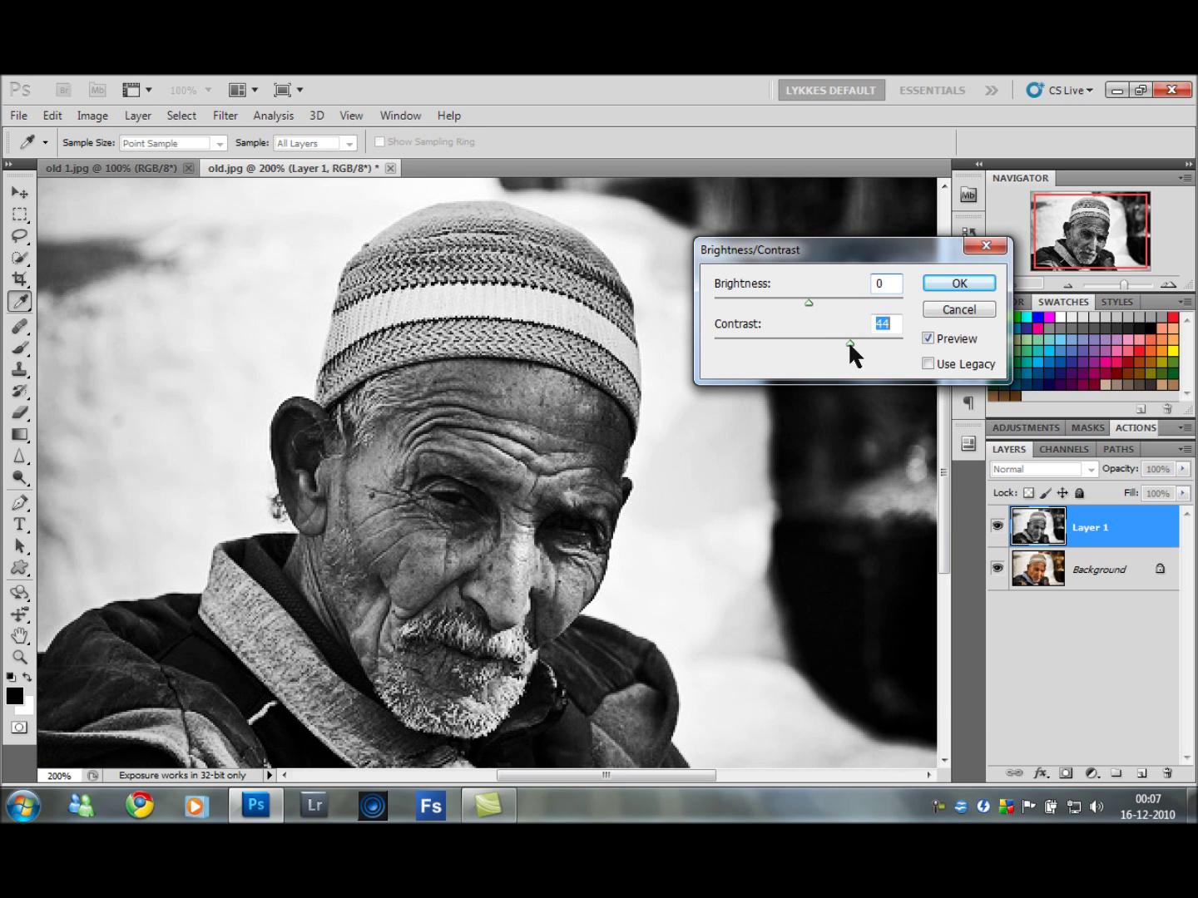
{"action": "left_click", "coordinate": [959, 282]}
{"action": "key", "text": "b"}
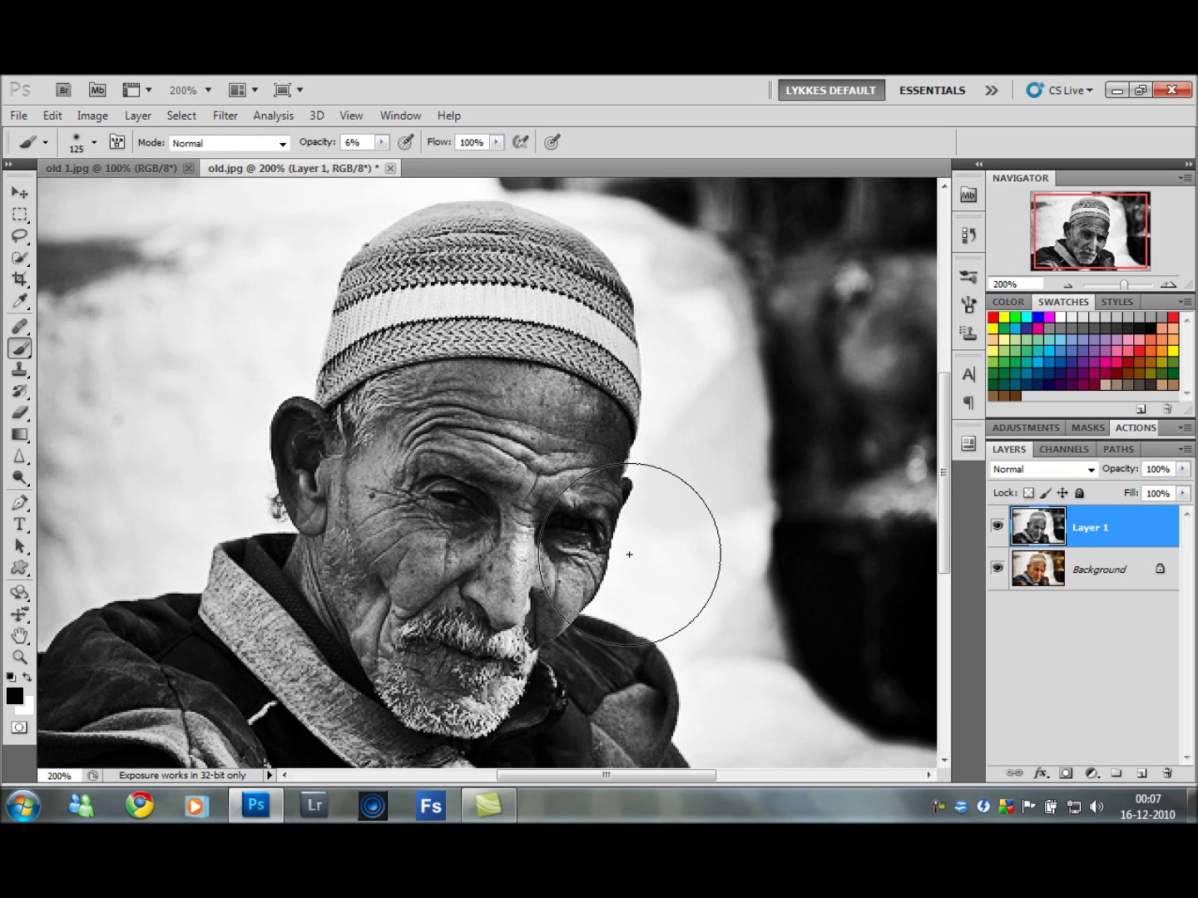
Step: Invert the black-and-white layer and apply a Gaussian Blur to it
{"action": "key", "text": "ctrl+i"}
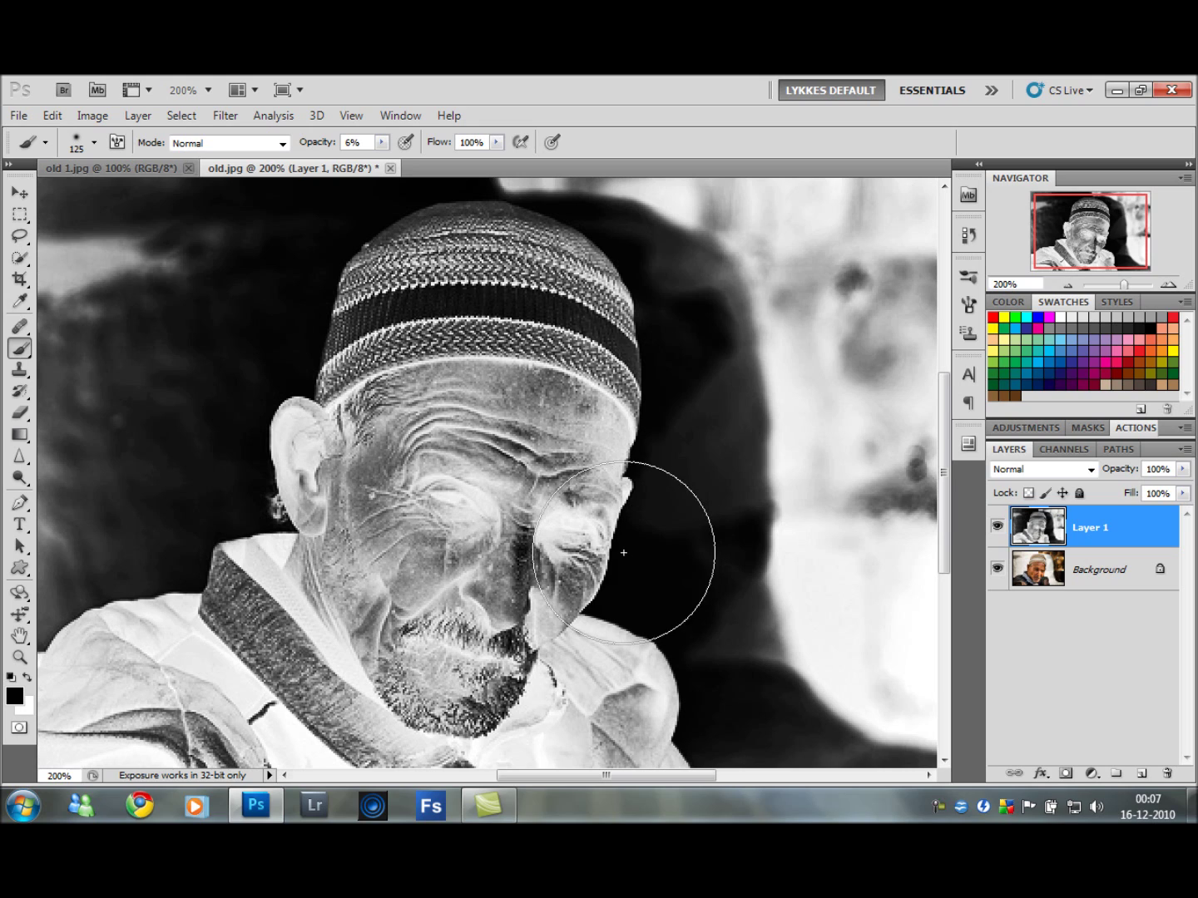
{"action": "left_click", "coordinate": [233, 116]}
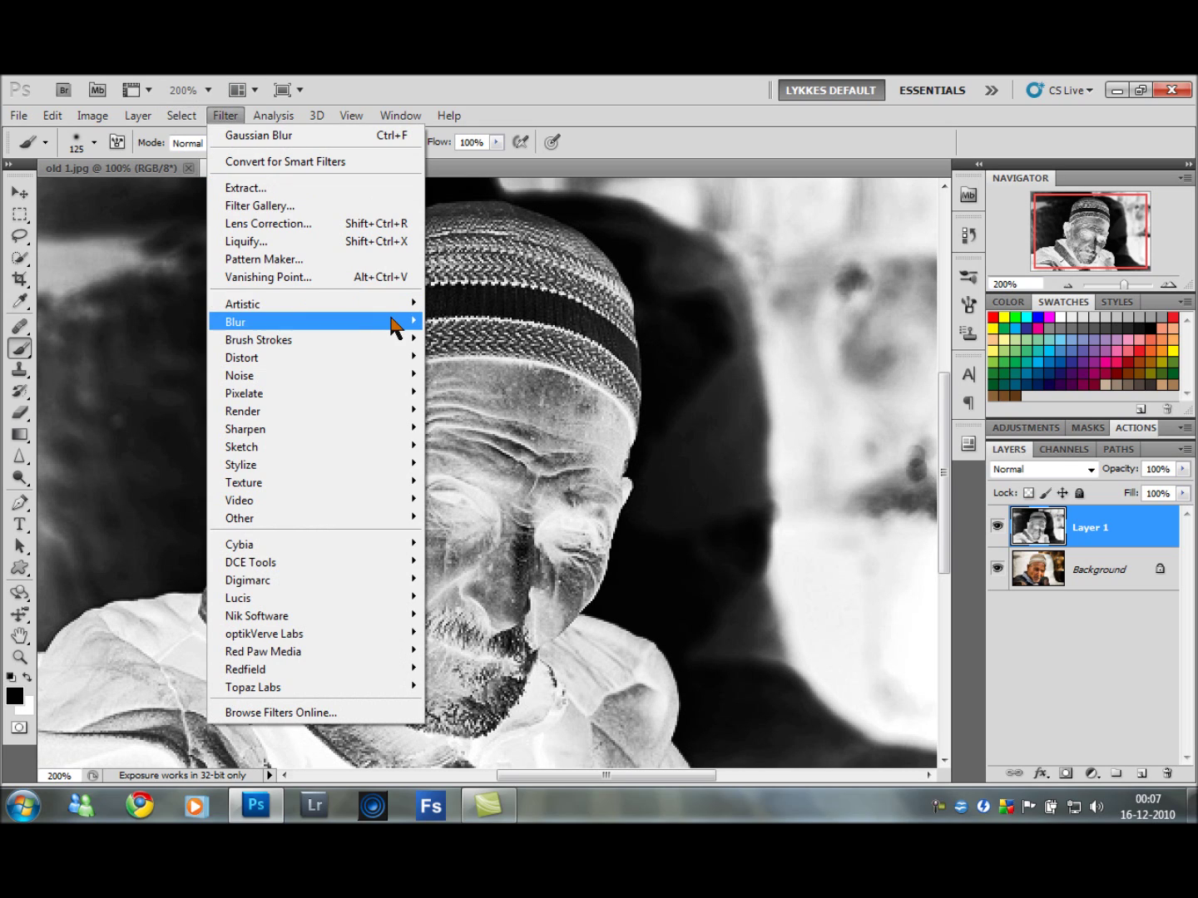
{"action": "mouse_move", "coordinate": [415, 322]}
{"action": "left_click", "coordinate": [467, 395]}
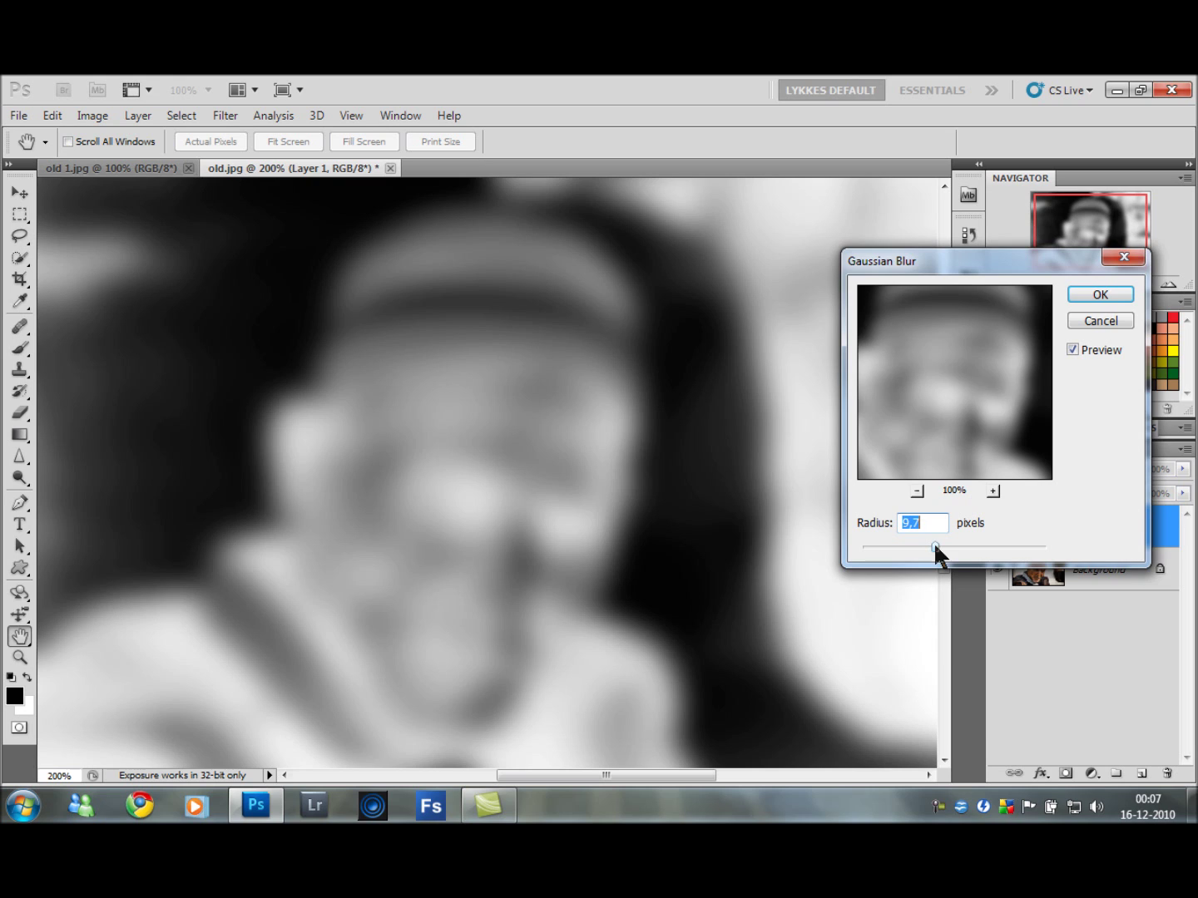
{"action": "left_click", "coordinate": [1102, 296]}
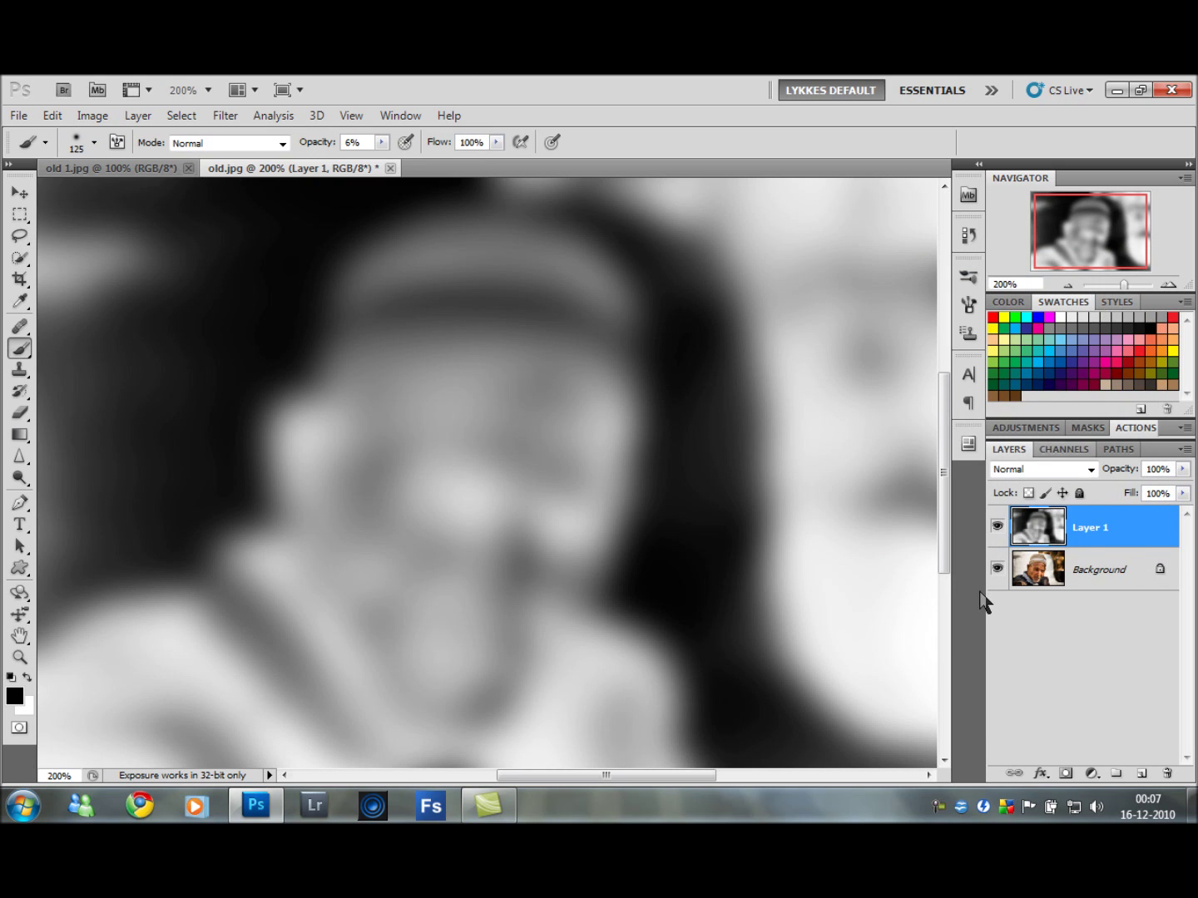
Step: Set Layer 1's blend mode to Overlay and lower its opacity
{"action": "left_click", "coordinate": [1091, 463]}
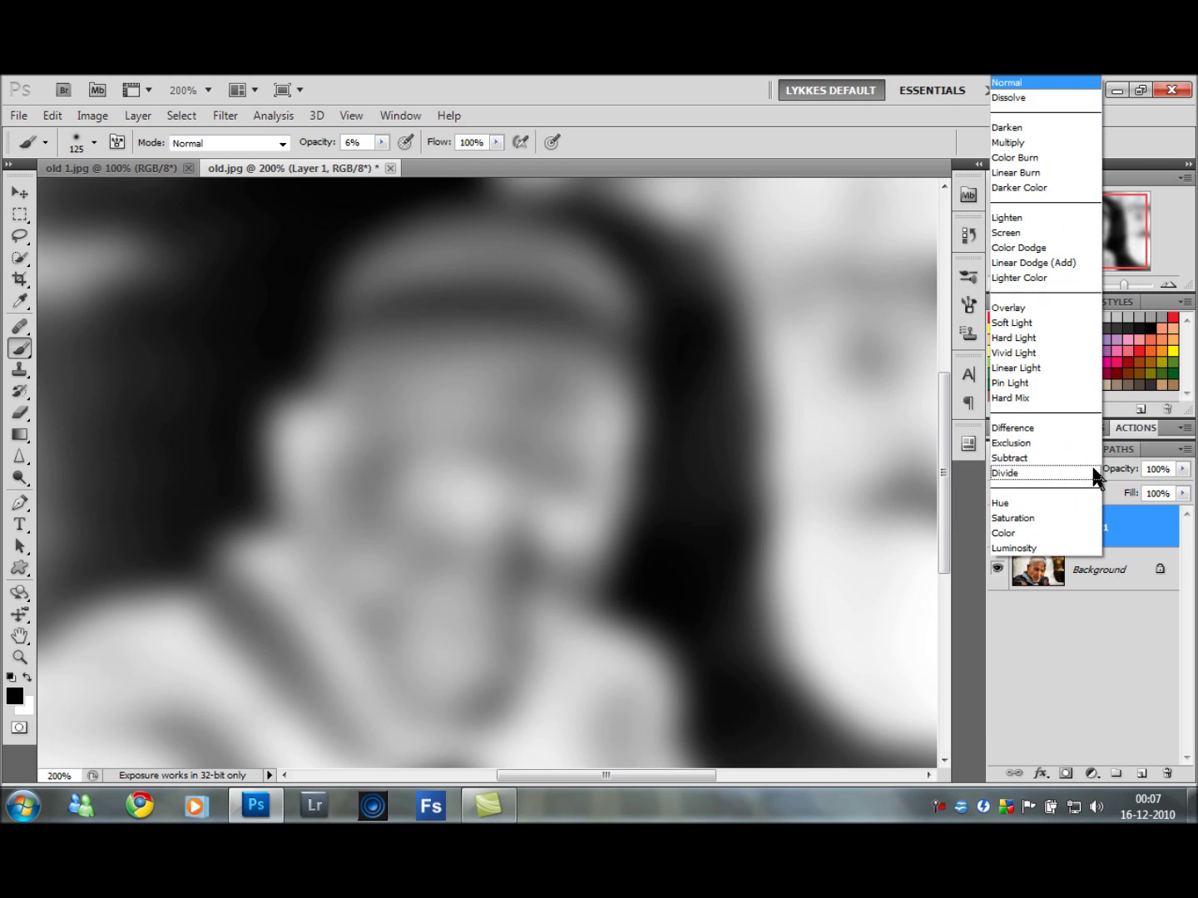
{"action": "left_click", "coordinate": [1028, 308]}
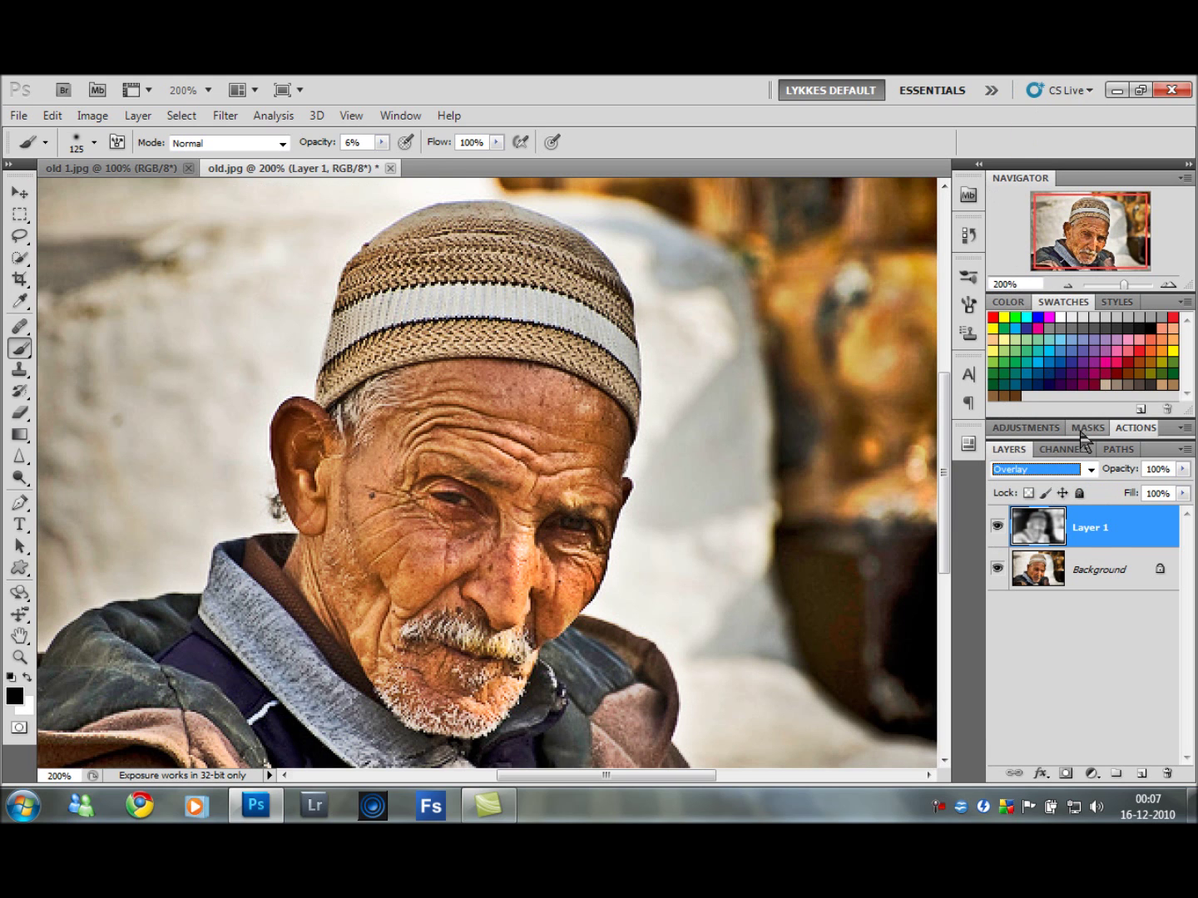
{"action": "left_click_drag", "start_coordinate": [1128, 470], "coordinate": [1083, 482]}
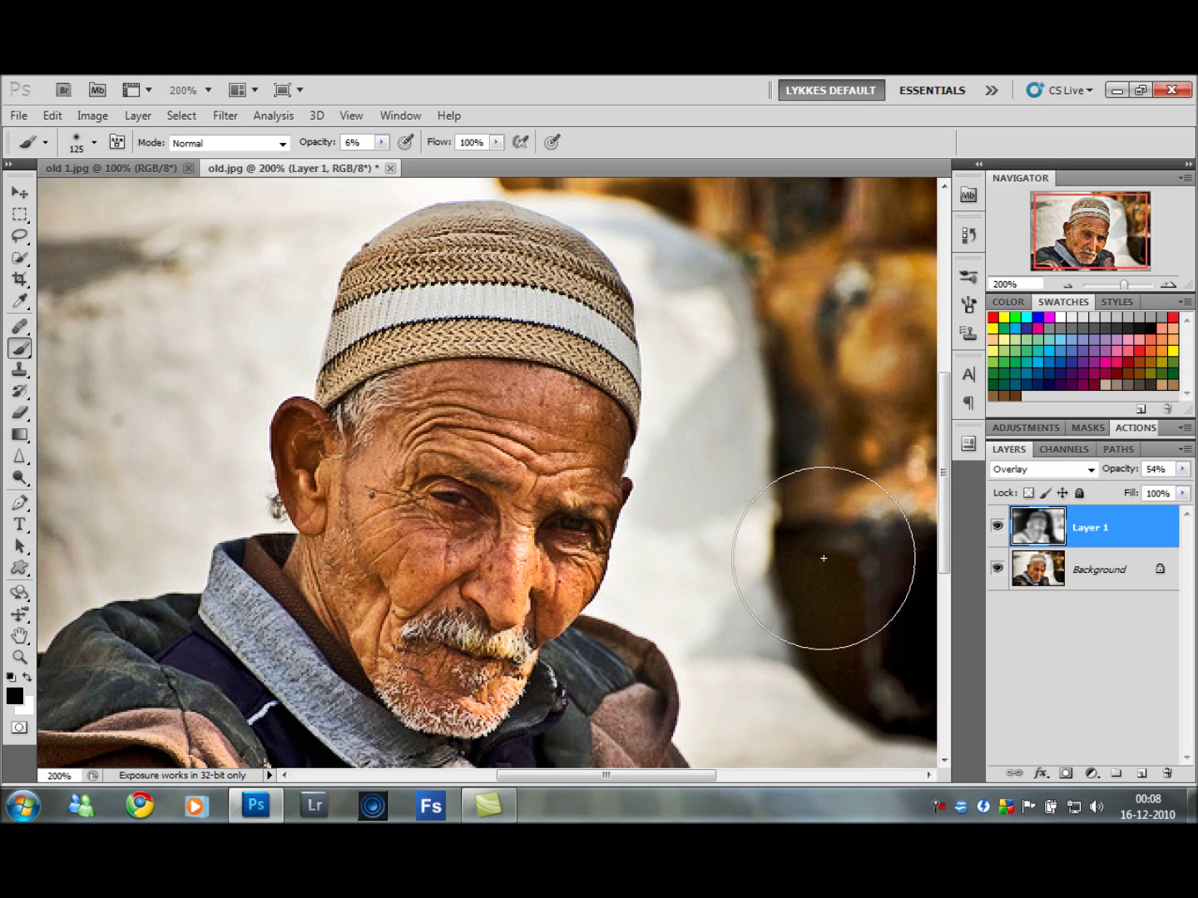
Step: Merge the Overlay layer into the Background, duplicate it, and zoom to 300% centred on the face
{"action": "key", "text": "ctrl+e"}
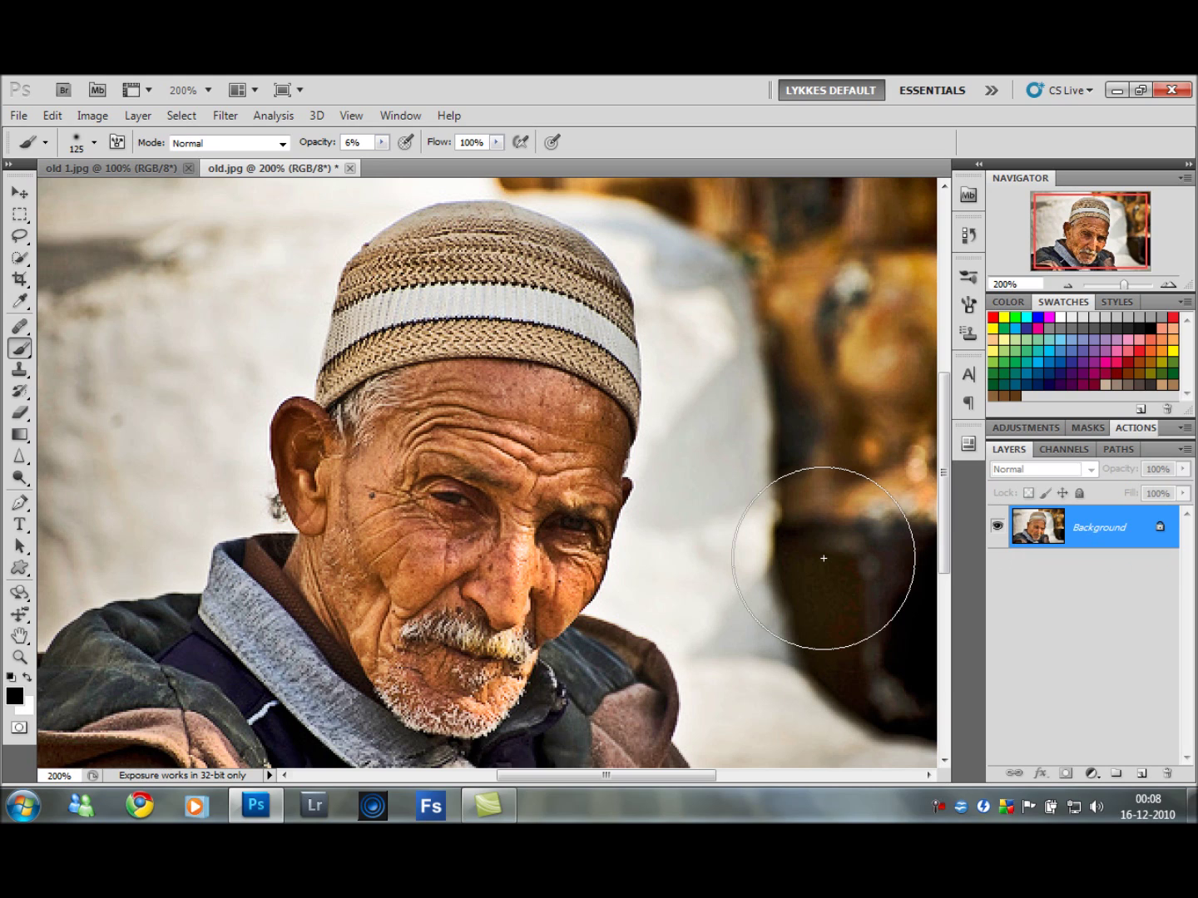
{"action": "key", "text": "ctrl+j"}
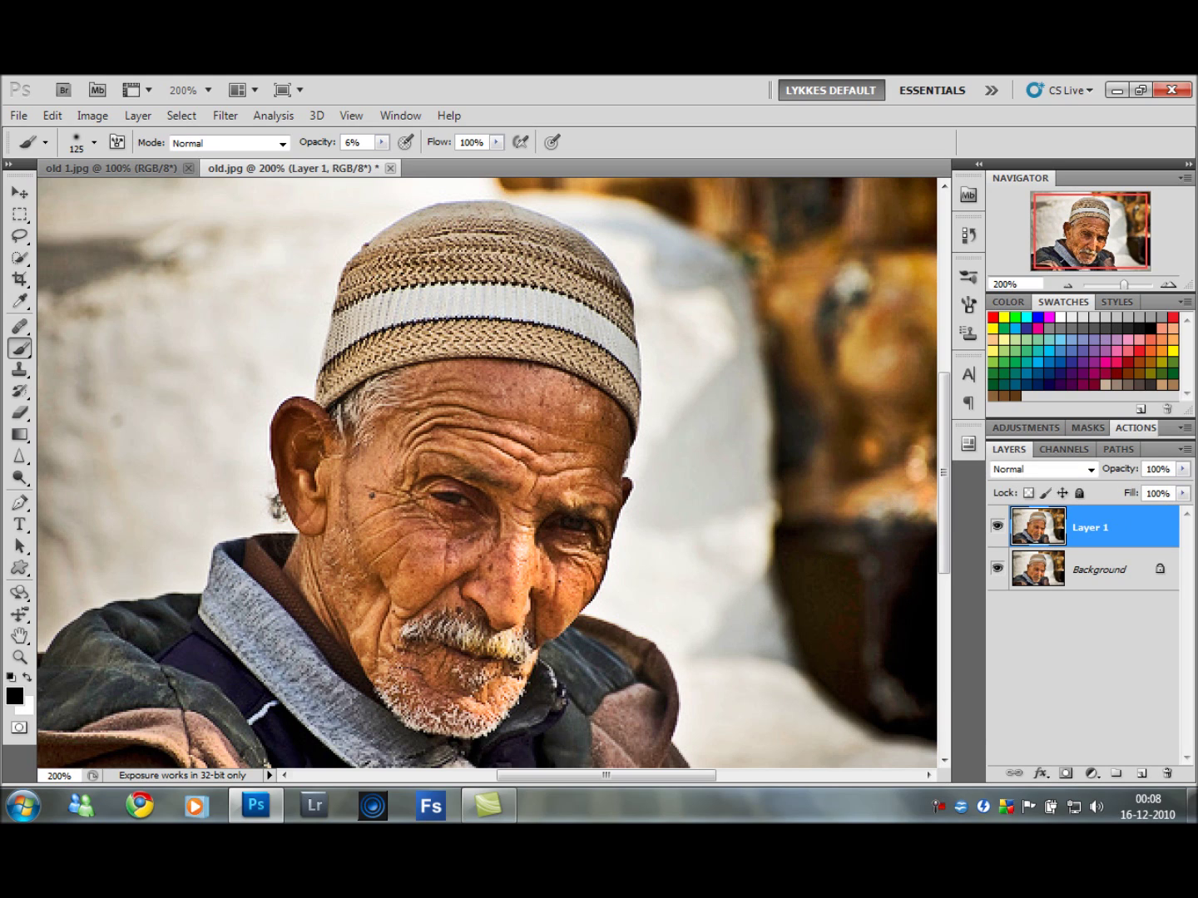
{"action": "left_click", "coordinate": [1167, 285]}
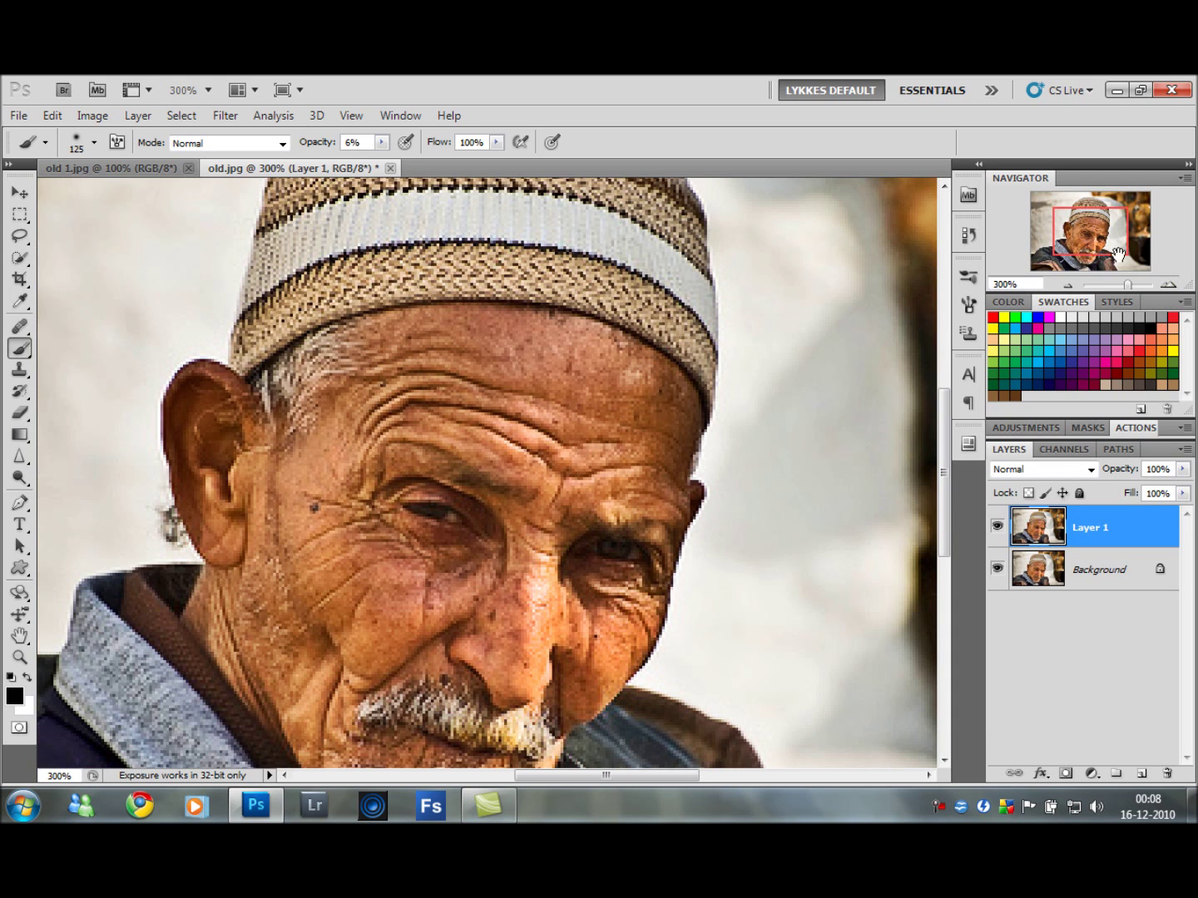
{"action": "left_click_drag", "start_coordinate": [1106, 250], "coordinate": [1094, 255]}
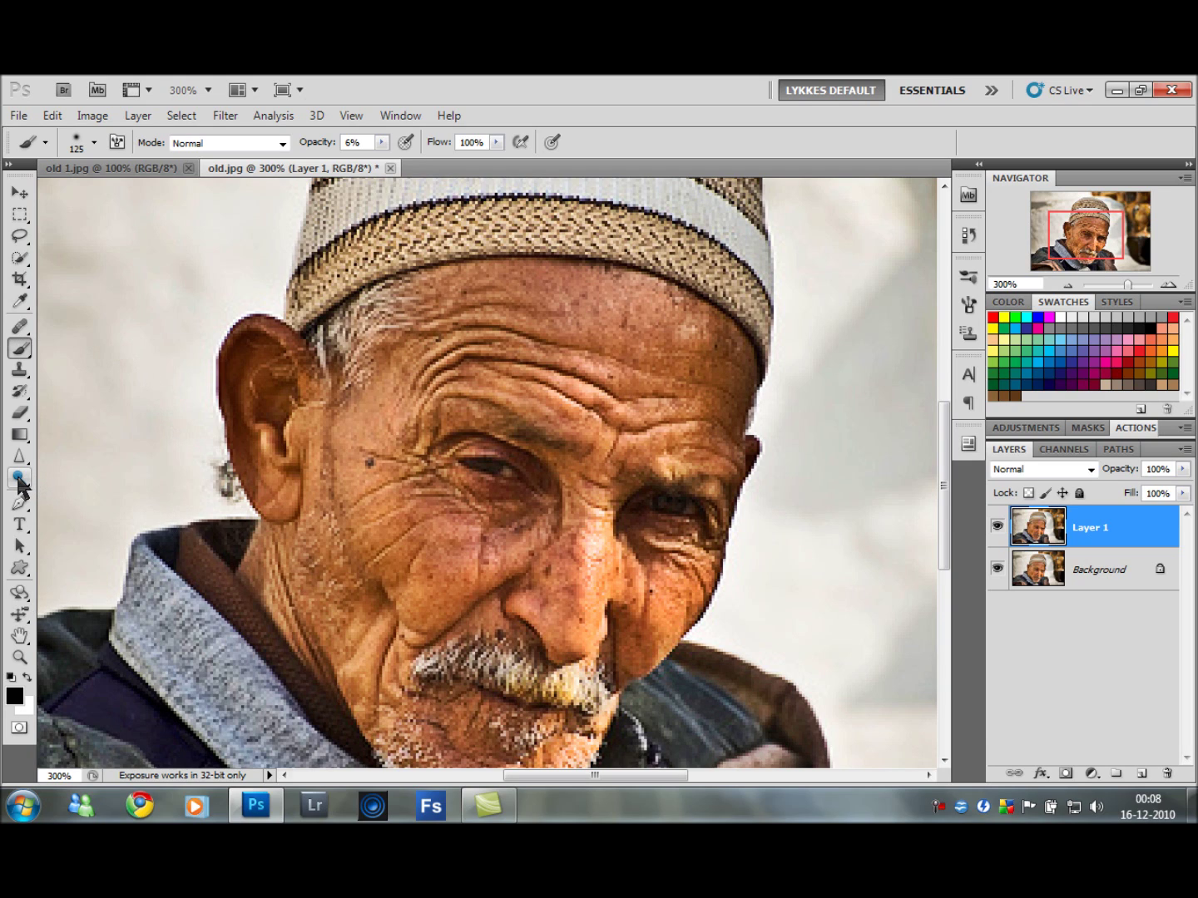
Step: Select the Burn tool set to Midtones range at 40% exposure
{"action": "left_click_drag", "start_coordinate": [20, 481], "coordinate": [84, 497]}
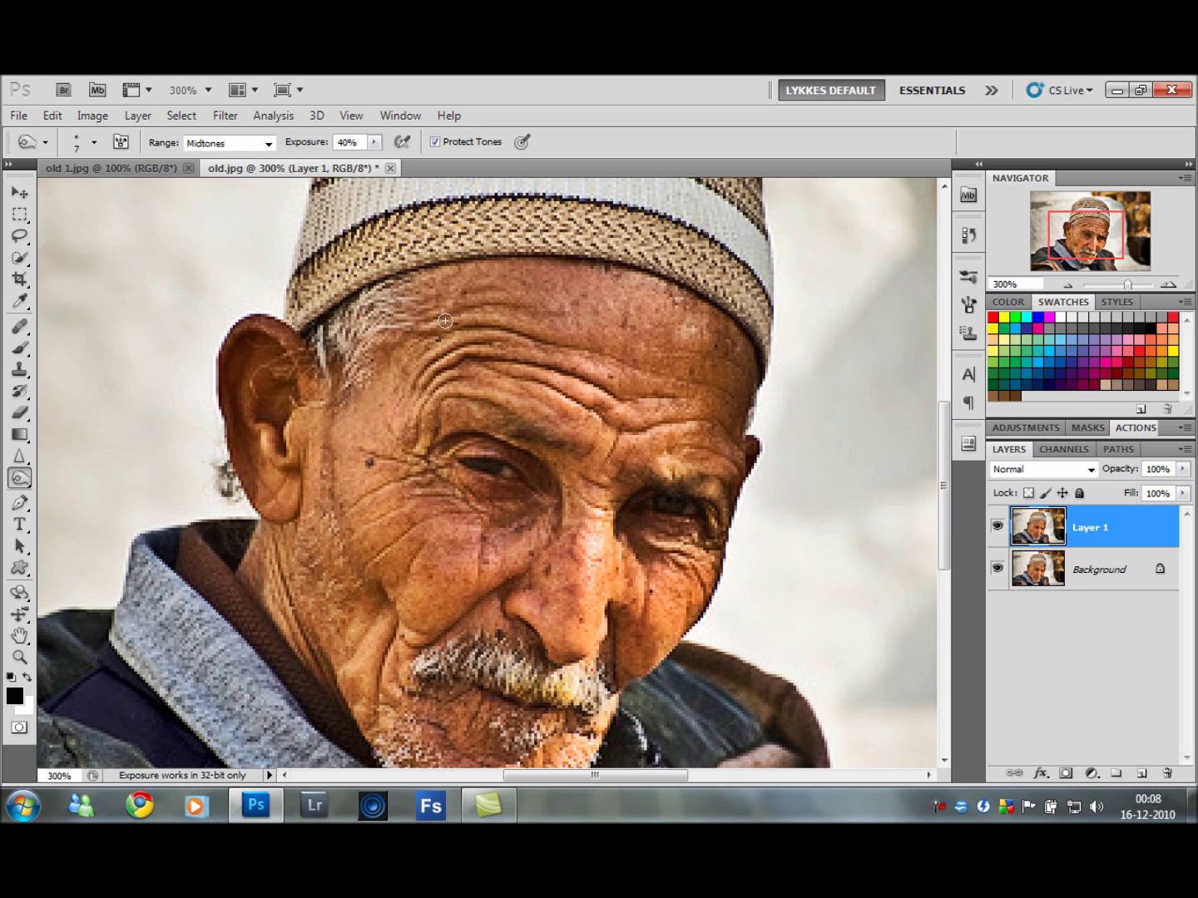
Step: Burn the forehead wrinkles, under-eye lines, smile line, cheek and temple
{"action": "key", "text": "bracketright"}
{"action": "left_click_drag", "start_coordinate": [552, 347], "coordinate": [581, 352]}
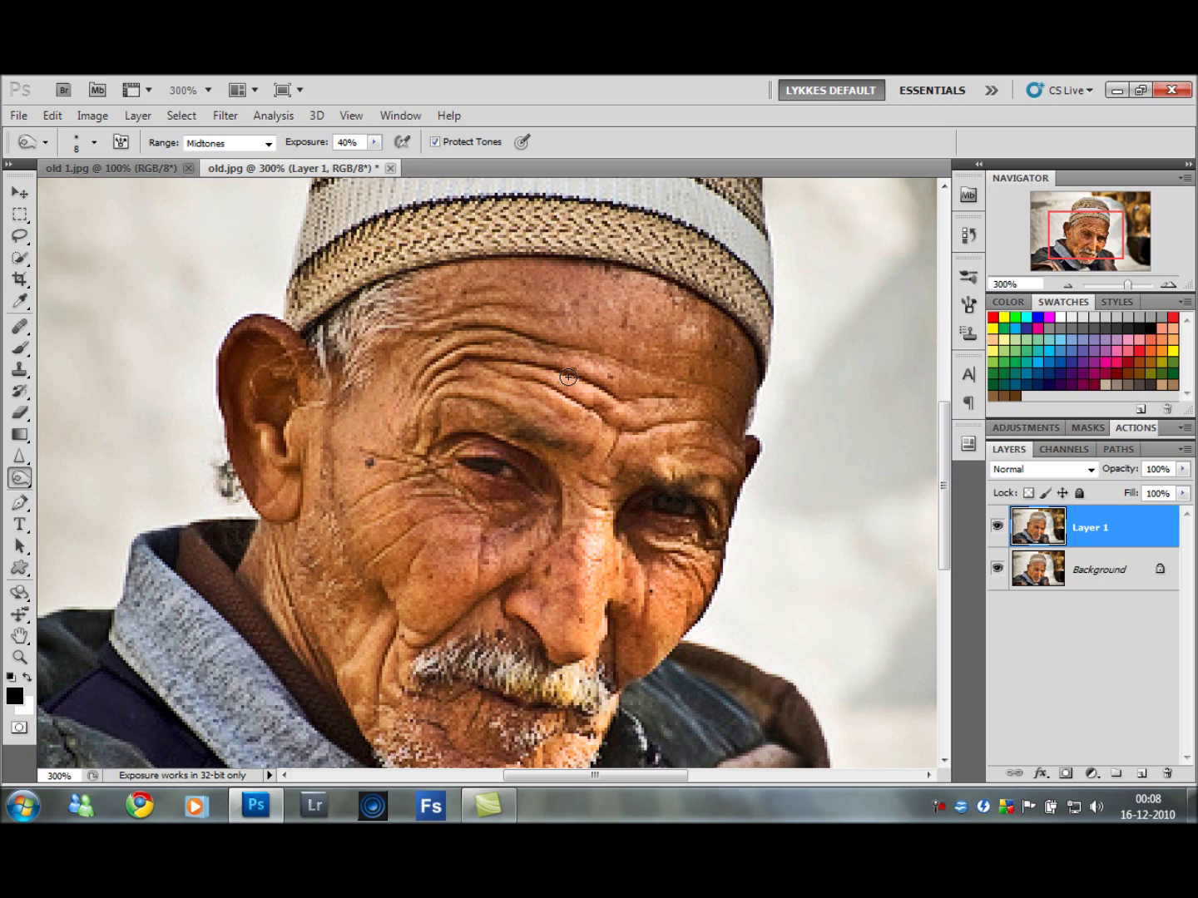
{"action": "mouse_move", "coordinate": [505, 360]}
{"action": "left_mouse_down"}
{"action": "mouse_move", "coordinate": [429, 383]}
{"action": "mouse_move", "coordinate": [435, 401]}
{"action": "mouse_move", "coordinate": [636, 381]}
{"action": "mouse_move", "coordinate": [558, 394]}
{"action": "mouse_move", "coordinate": [633, 433]}
{"action": "mouse_move", "coordinate": [709, 419]}
{"action": "mouse_move", "coordinate": [636, 402]}
{"action": "left_mouse_up"}
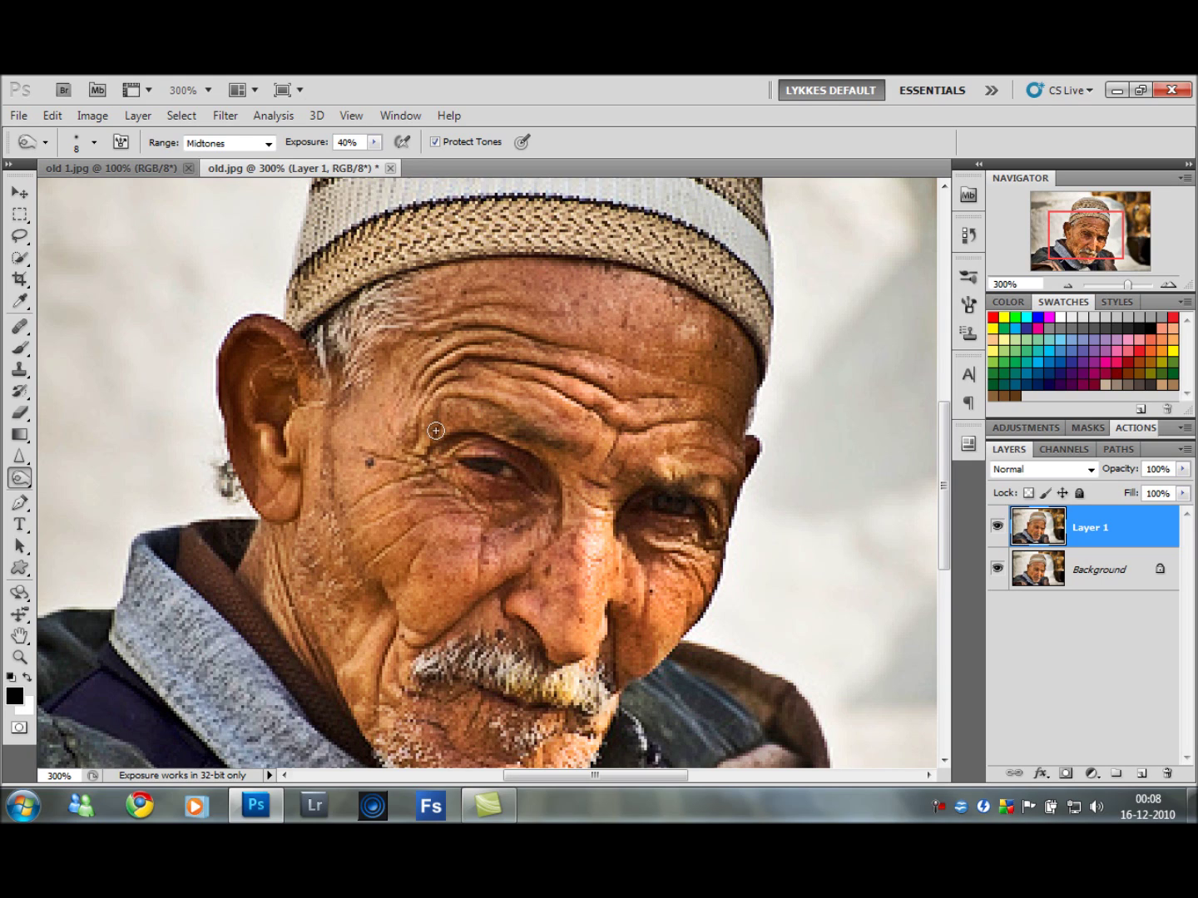
{"action": "mouse_move", "coordinate": [450, 442]}
{"action": "left_mouse_down"}
{"action": "mouse_move", "coordinate": [485, 539]}
{"action": "mouse_move", "coordinate": [540, 506]}
{"action": "mouse_move", "coordinate": [474, 515]}
{"action": "mouse_move", "coordinate": [429, 496]}
{"action": "mouse_move", "coordinate": [436, 515]}
{"action": "mouse_move", "coordinate": [368, 572]}
{"action": "mouse_move", "coordinate": [423, 547]}
{"action": "mouse_move", "coordinate": [403, 582]}
{"action": "left_mouse_up"}
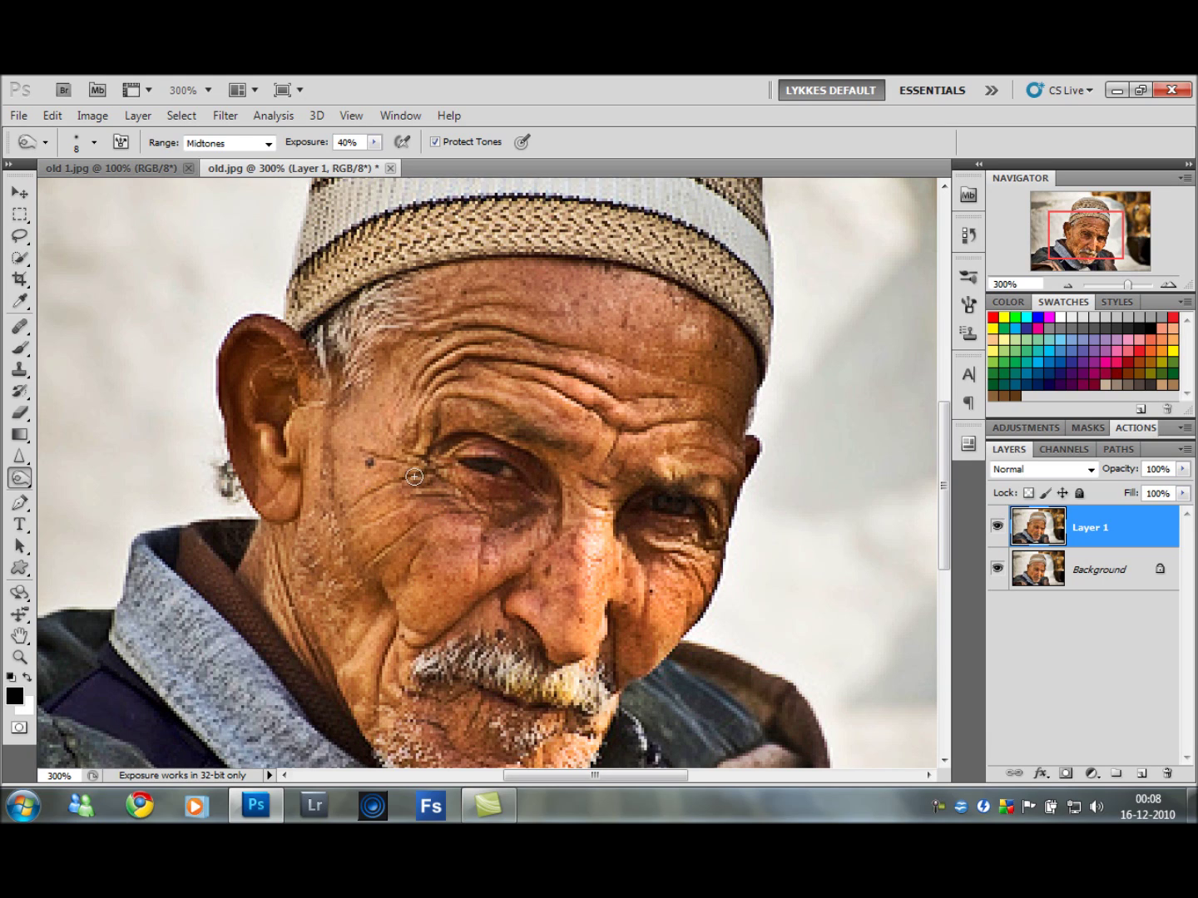
{"action": "left_click_drag", "start_coordinate": [375, 455], "coordinate": [408, 471]}
{"action": "mouse_move", "coordinate": [534, 591]}
{"action": "left_mouse_down"}
{"action": "mouse_move", "coordinate": [434, 646]}
{"action": "mouse_move", "coordinate": [390, 608]}
{"action": "mouse_move", "coordinate": [378, 715]}
{"action": "left_mouse_up"}
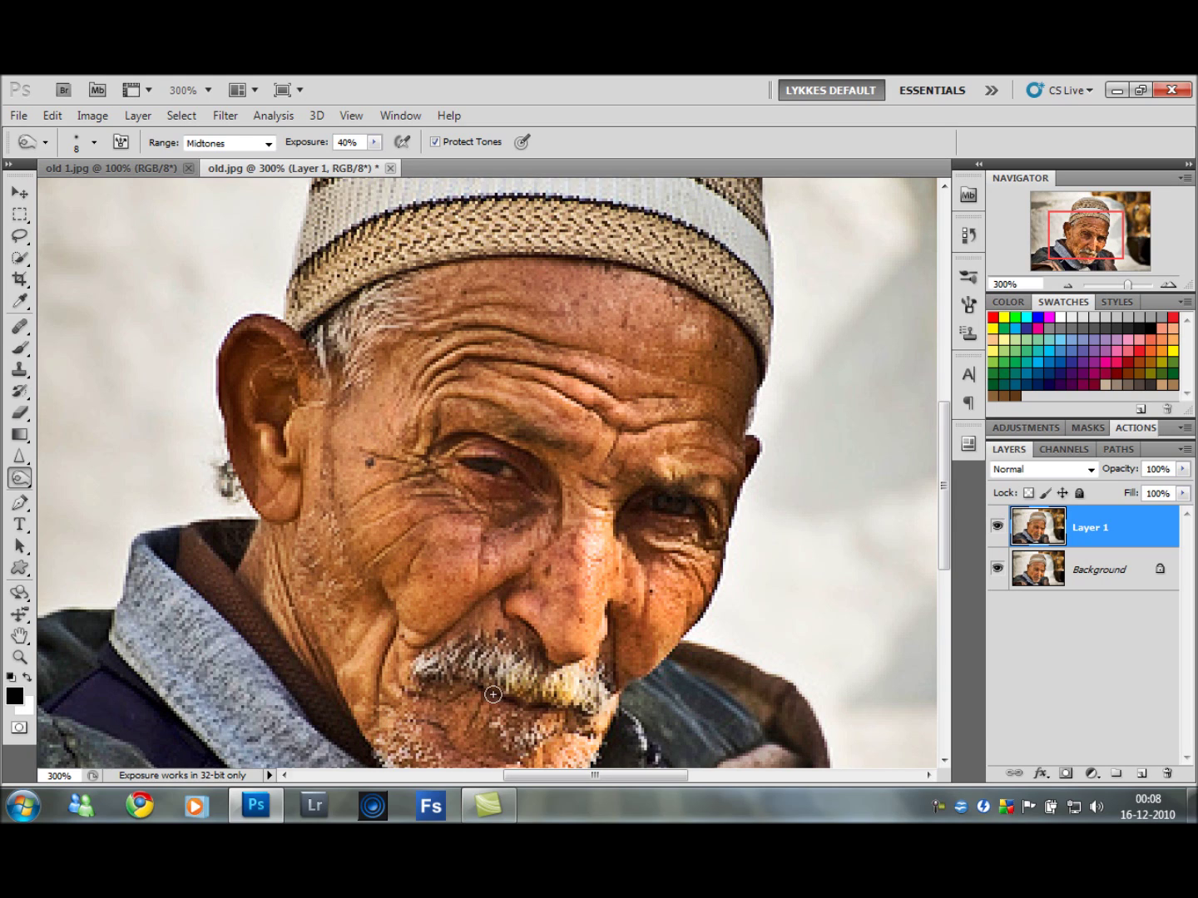
{"action": "mouse_move", "coordinate": [614, 672]}
{"action": "left_mouse_down"}
{"action": "mouse_move", "coordinate": [638, 543]}
{"action": "mouse_move", "coordinate": [692, 569]}
{"action": "mouse_move", "coordinate": [703, 588]}
{"action": "mouse_move", "coordinate": [683, 553]}
{"action": "mouse_move", "coordinate": [698, 546]}
{"action": "mouse_move", "coordinate": [699, 497]}
{"action": "mouse_move", "coordinate": [738, 444]}
{"action": "left_mouse_up"}
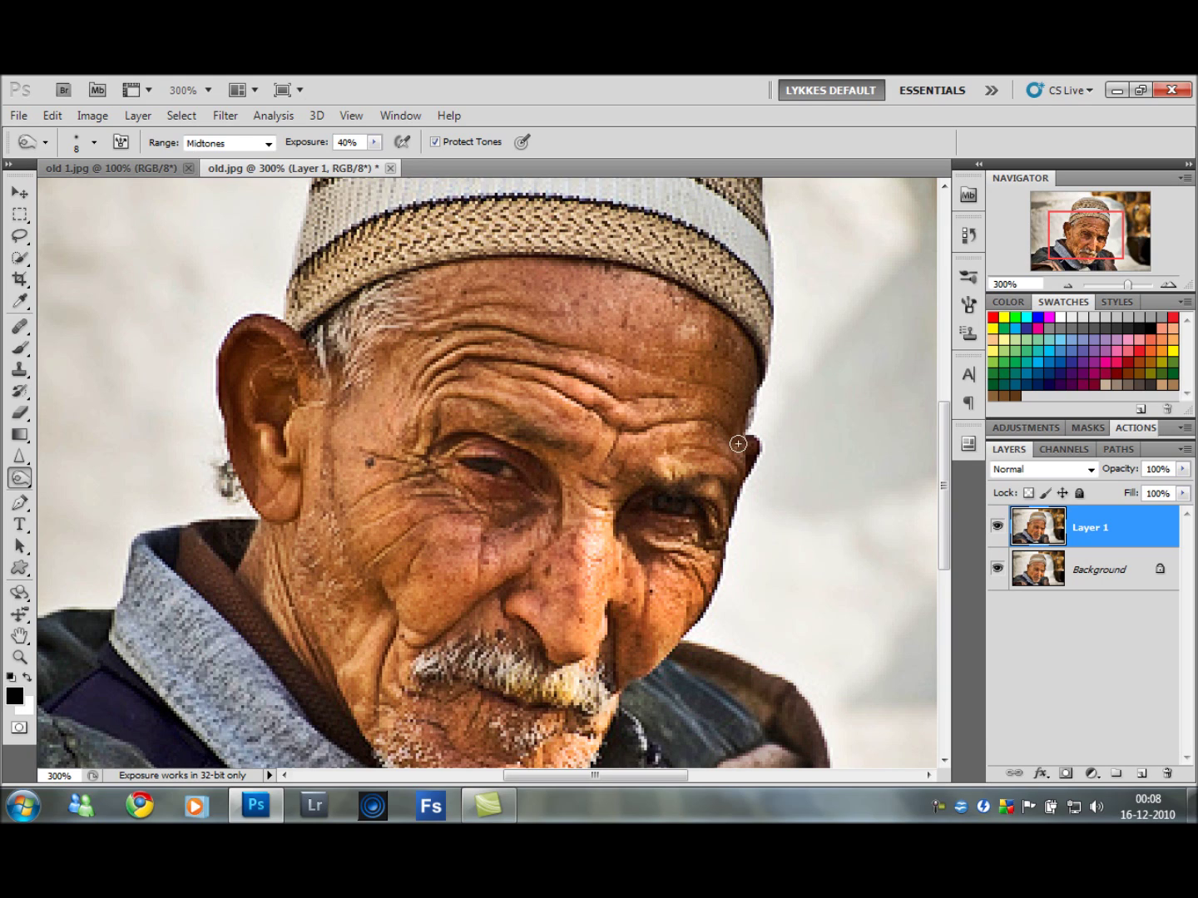
{"action": "mouse_move", "coordinate": [233, 348]}
{"action": "left_mouse_down"}
{"action": "mouse_move", "coordinate": [237, 454]}
{"action": "mouse_move", "coordinate": [340, 697]}
{"action": "mouse_move", "coordinate": [311, 716]}
{"action": "left_mouse_up"}
Step: Burn the chin stubble, nose, right cheek, brow, a forehead wrinkle and the hat band
{"action": "mouse_move", "coordinate": [426, 712]}
{"action": "left_mouse_down"}
{"action": "mouse_move", "coordinate": [429, 739]}
{"action": "mouse_move", "coordinate": [448, 747]}
{"action": "left_mouse_up"}
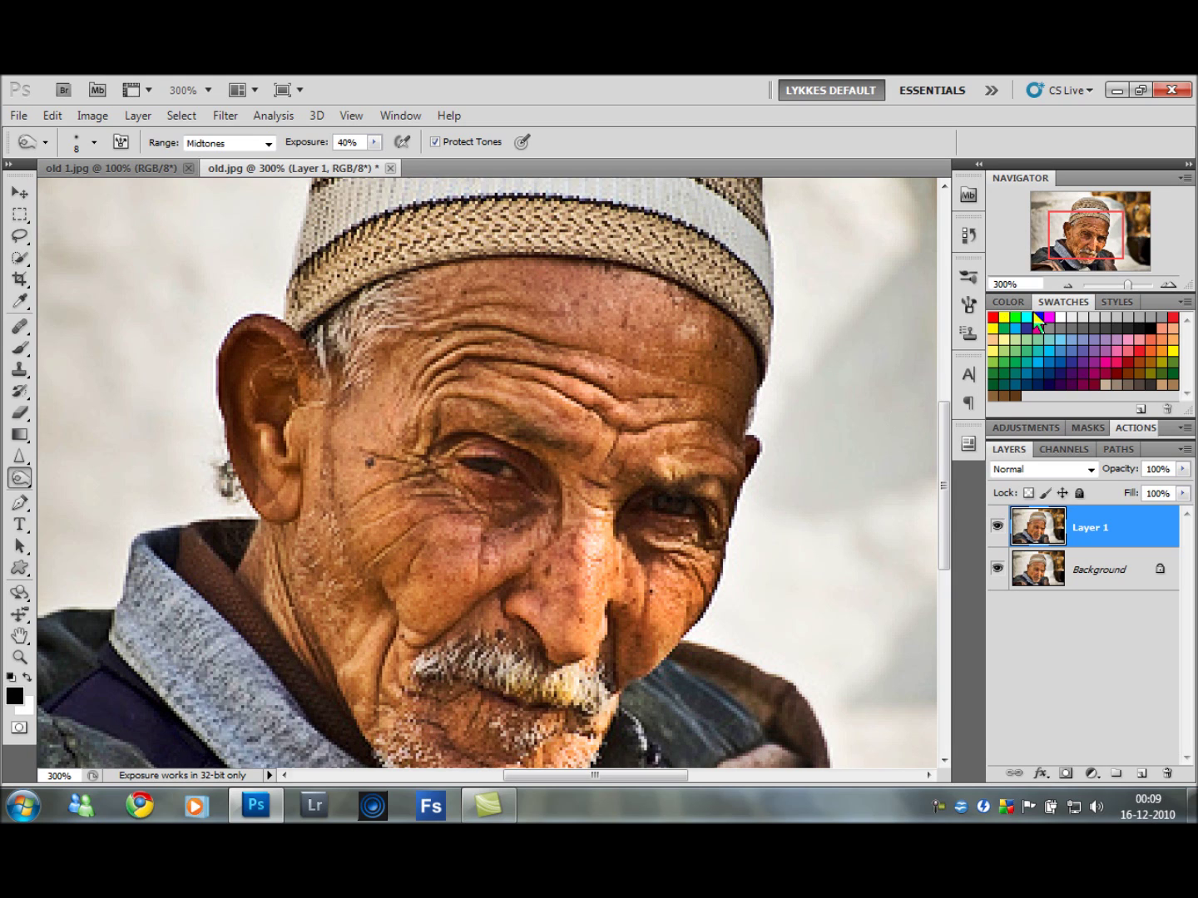
{"action": "left_click_drag", "start_coordinate": [1092, 250], "coordinate": [1092, 259]}
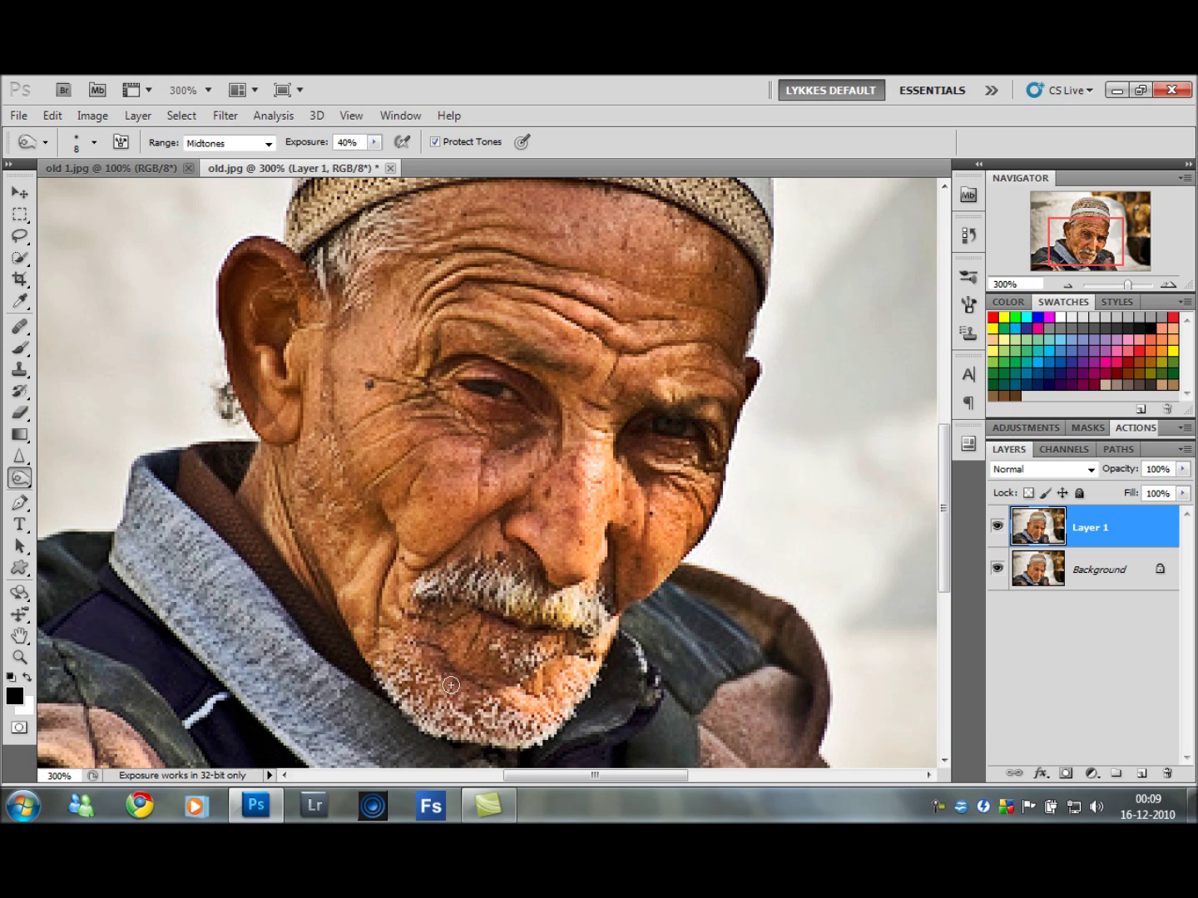
{"action": "left_click_drag", "start_coordinate": [433, 685], "coordinate": [587, 676]}
{"action": "left_click_drag", "start_coordinate": [603, 516], "coordinate": [609, 613]}
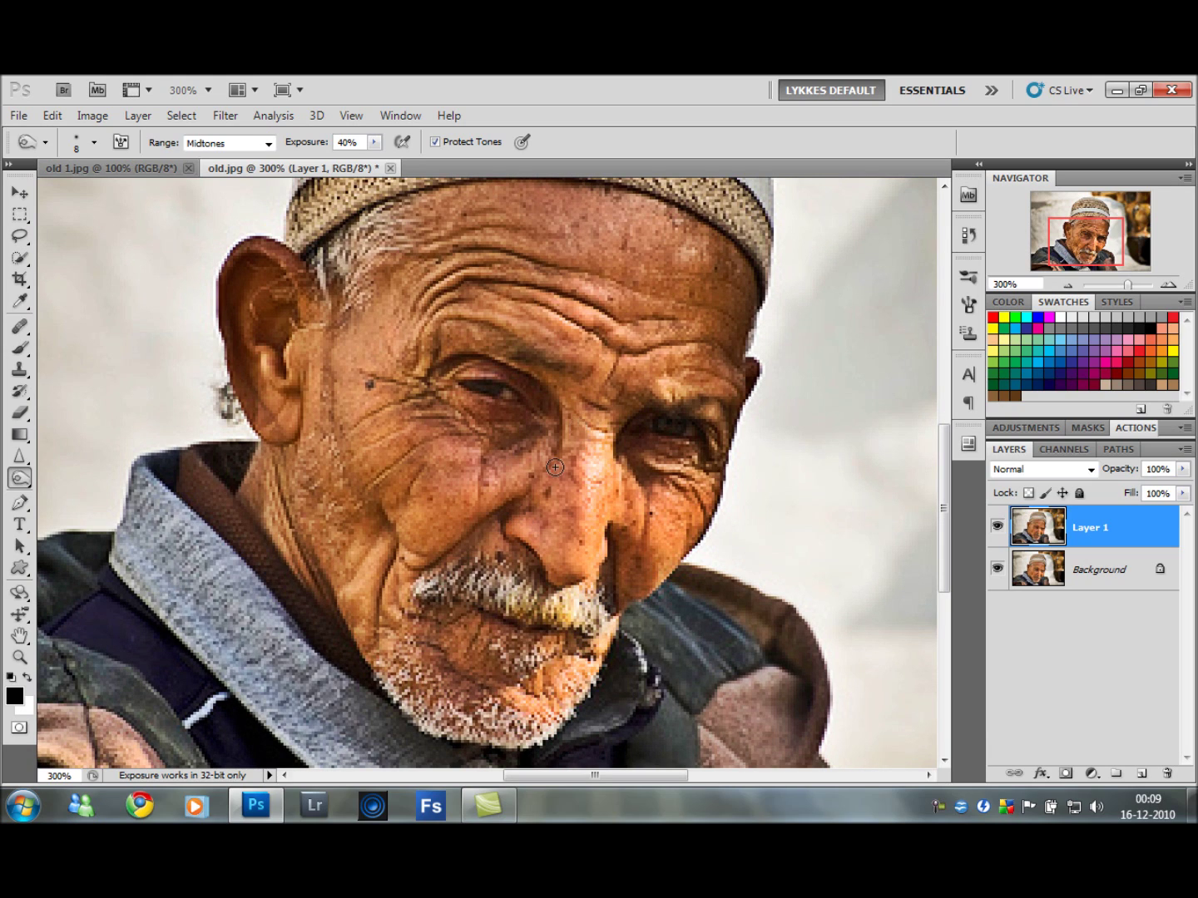
{"action": "mouse_move", "coordinate": [581, 445]}
{"action": "left_mouse_down"}
{"action": "mouse_move", "coordinate": [526, 504]}
{"action": "mouse_move", "coordinate": [582, 445]}
{"action": "left_mouse_up"}
{"action": "mouse_move", "coordinate": [655, 464]}
{"action": "left_mouse_down"}
{"action": "mouse_move", "coordinate": [655, 484]}
{"action": "mouse_move", "coordinate": [700, 511]}
{"action": "mouse_move", "coordinate": [663, 420]}
{"action": "mouse_move", "coordinate": [715, 401]}
{"action": "left_mouse_up"}
{"action": "mouse_move", "coordinate": [534, 353]}
{"action": "left_mouse_down"}
{"action": "mouse_move", "coordinate": [438, 332]}
{"action": "mouse_move", "coordinate": [429, 353]}
{"action": "left_mouse_up"}
{"action": "left_click_drag", "start_coordinate": [467, 264], "coordinate": [415, 256]}
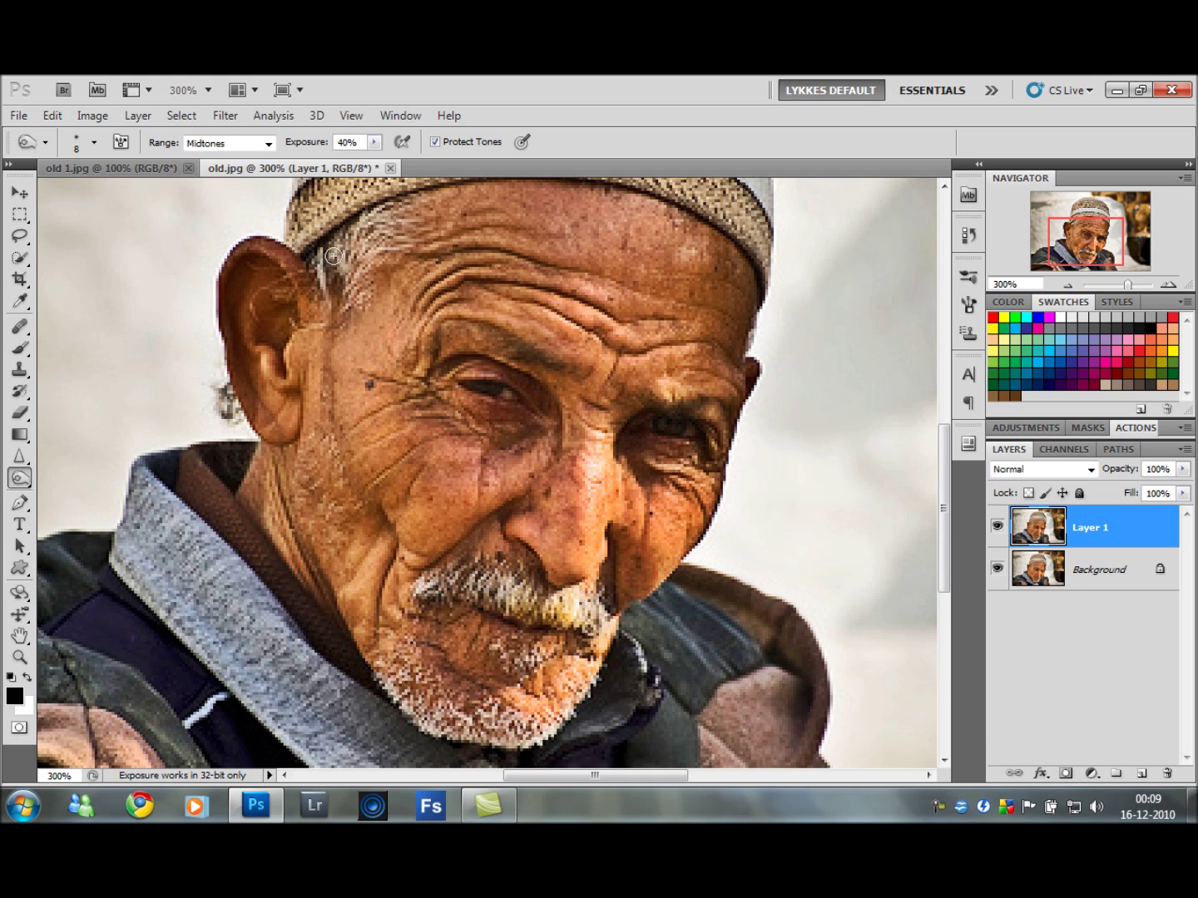
{"action": "mouse_move", "coordinate": [333, 256]}
{"action": "left_mouse_down"}
{"action": "mouse_move", "coordinate": [426, 190]}
{"action": "mouse_move", "coordinate": [479, 185]}
{"action": "left_mouse_up"}
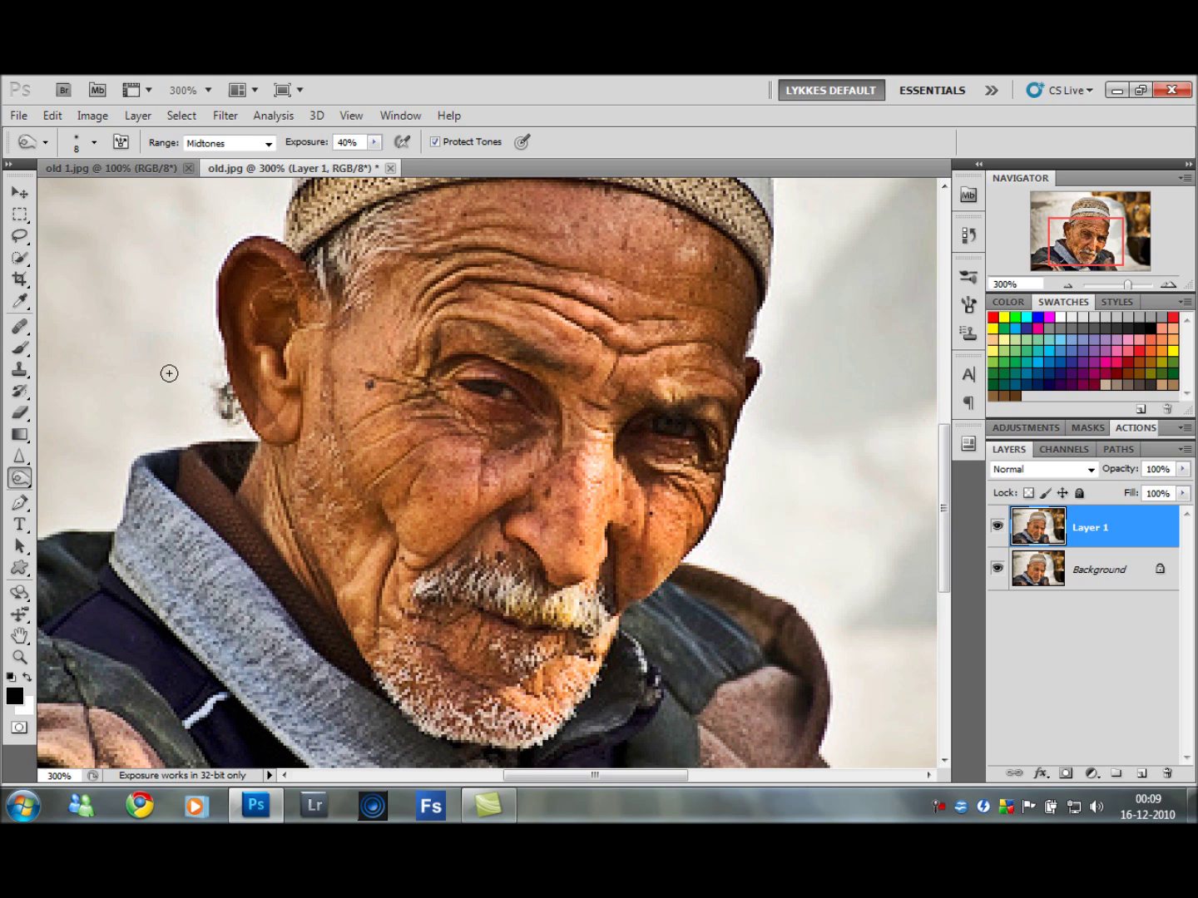
{"action": "left_click_drag", "start_coordinate": [727, 262], "coordinate": [737, 286]}
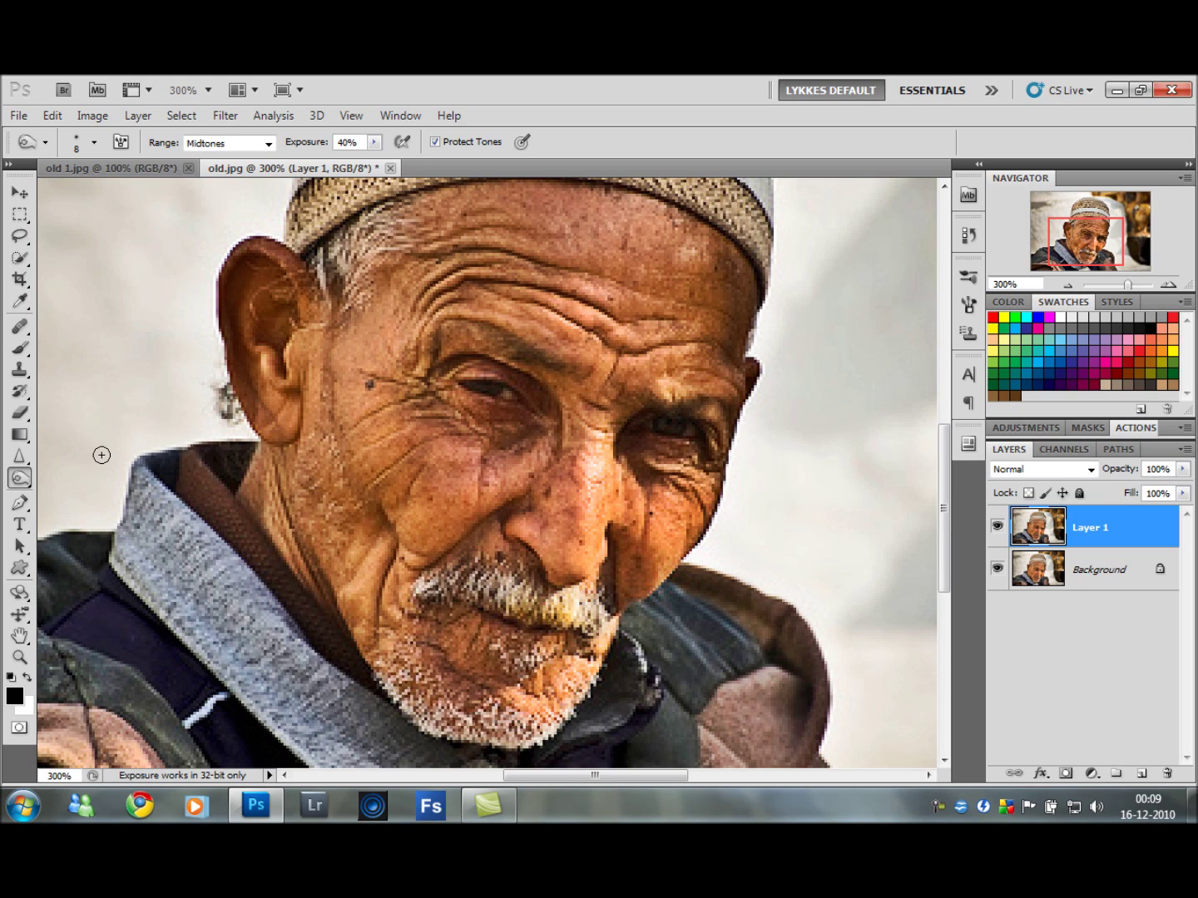
{"action": "left_click", "coordinate": [19, 481]}
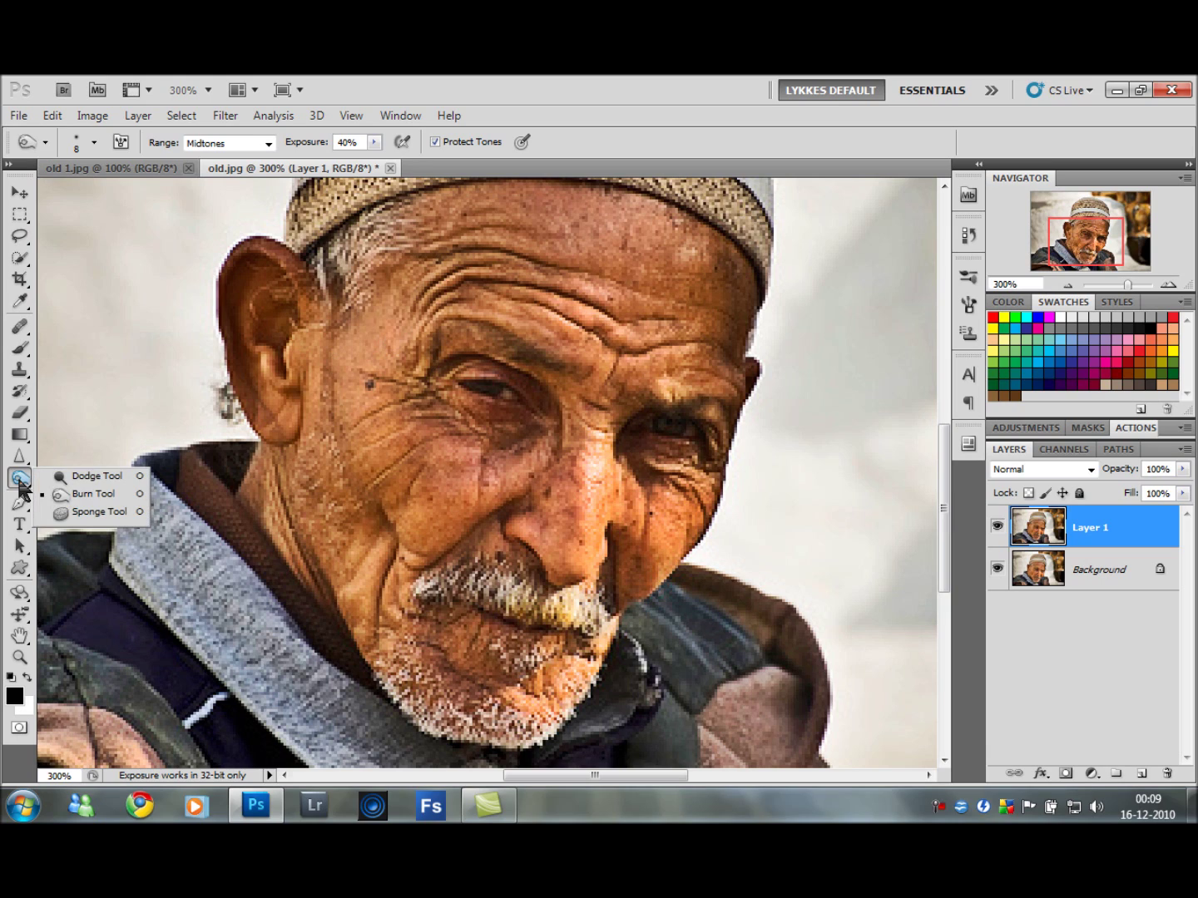
Step: With the Dodge tool, lighten the forehead, nose, jawline, grey hair, beard, moustache and cheek
{"action": "left_click", "coordinate": [79, 475]}
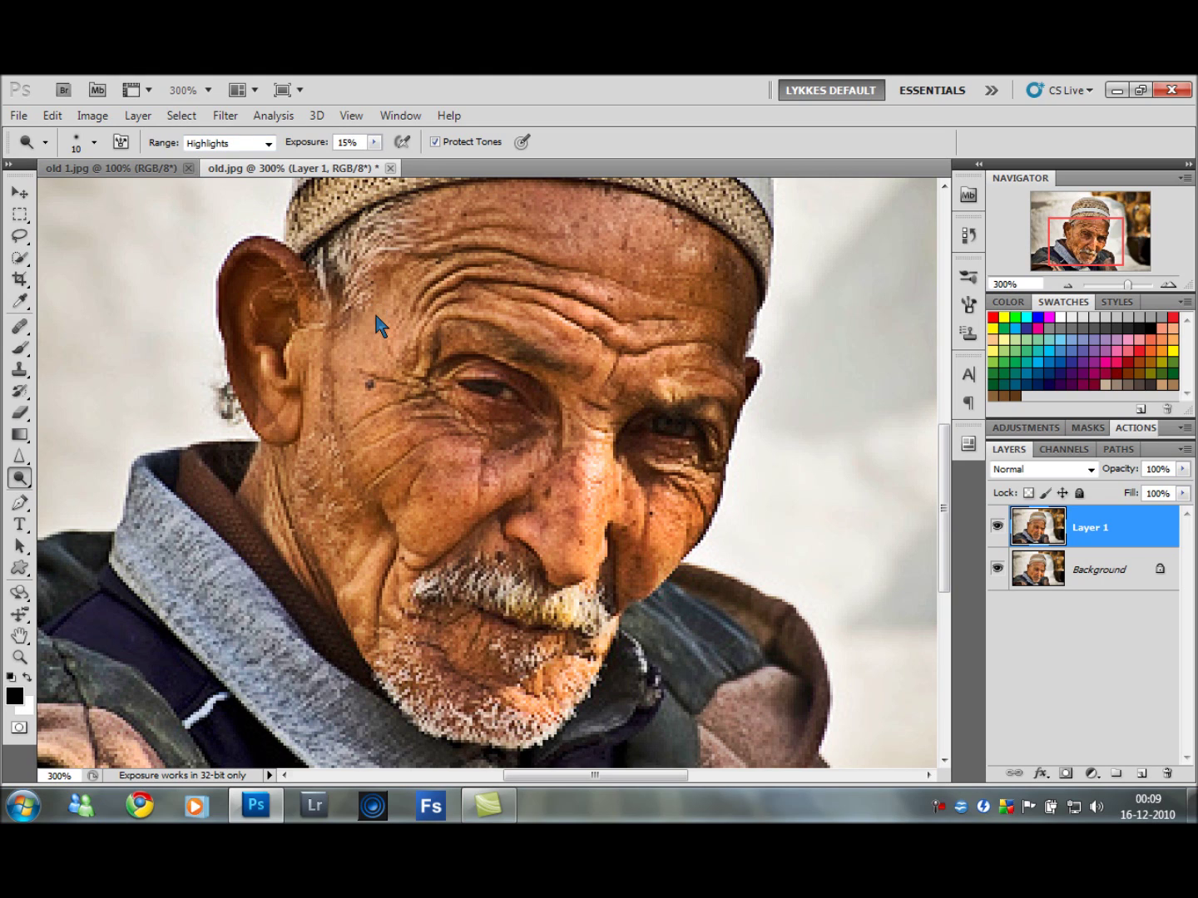
{"action": "key", "text": "bracketright"}
{"action": "mouse_move", "coordinate": [613, 221]}
{"action": "left_mouse_down"}
{"action": "mouse_move", "coordinate": [685, 258]}
{"action": "mouse_move", "coordinate": [588, 269]}
{"action": "mouse_move", "coordinate": [594, 302]}
{"action": "mouse_move", "coordinate": [397, 315]}
{"action": "mouse_move", "coordinate": [342, 376]}
{"action": "mouse_move", "coordinate": [377, 378]}
{"action": "mouse_move", "coordinate": [374, 449]}
{"action": "left_mouse_up"}
{"action": "left_click_drag", "start_coordinate": [578, 440], "coordinate": [580, 549]}
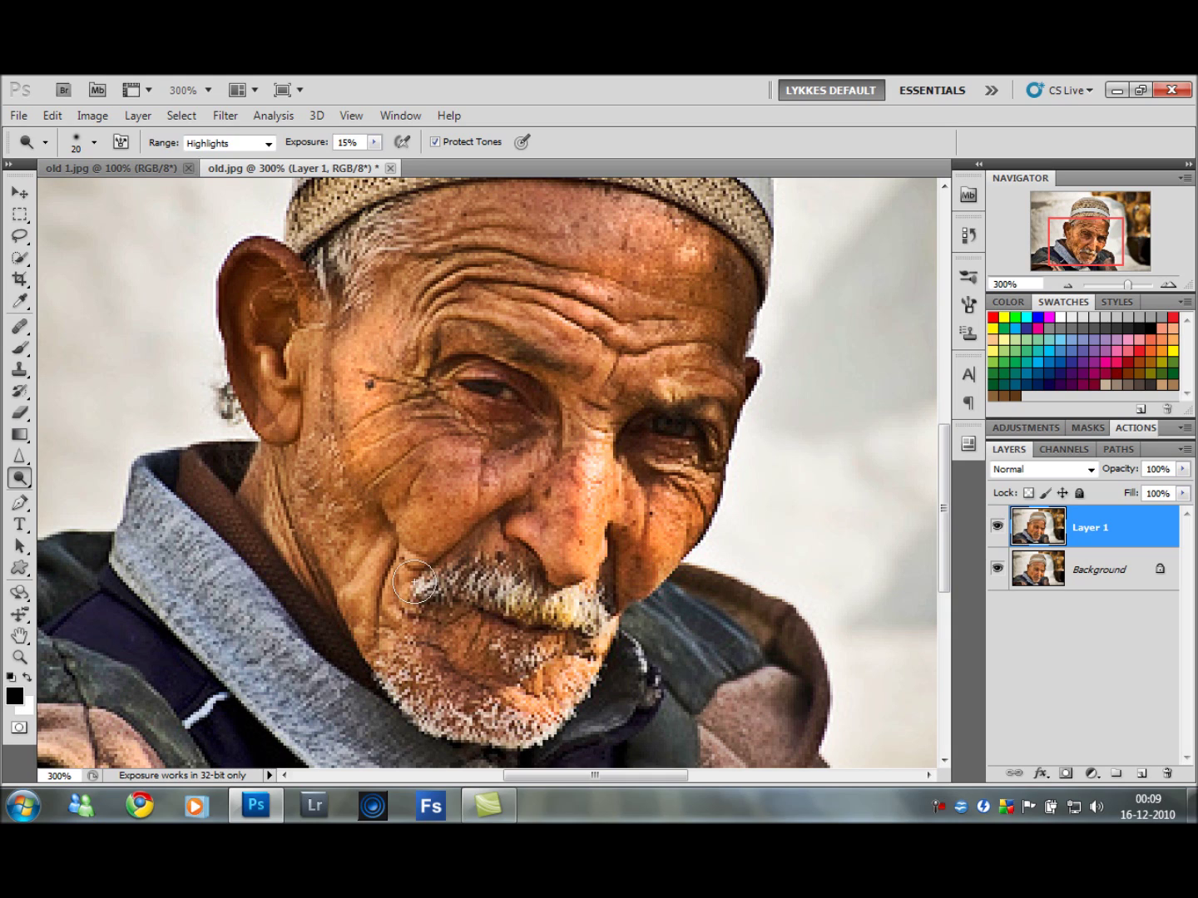
{"action": "key", "text": "bracketleft"}
{"action": "left_click_drag", "start_coordinate": [382, 555], "coordinate": [371, 635]}
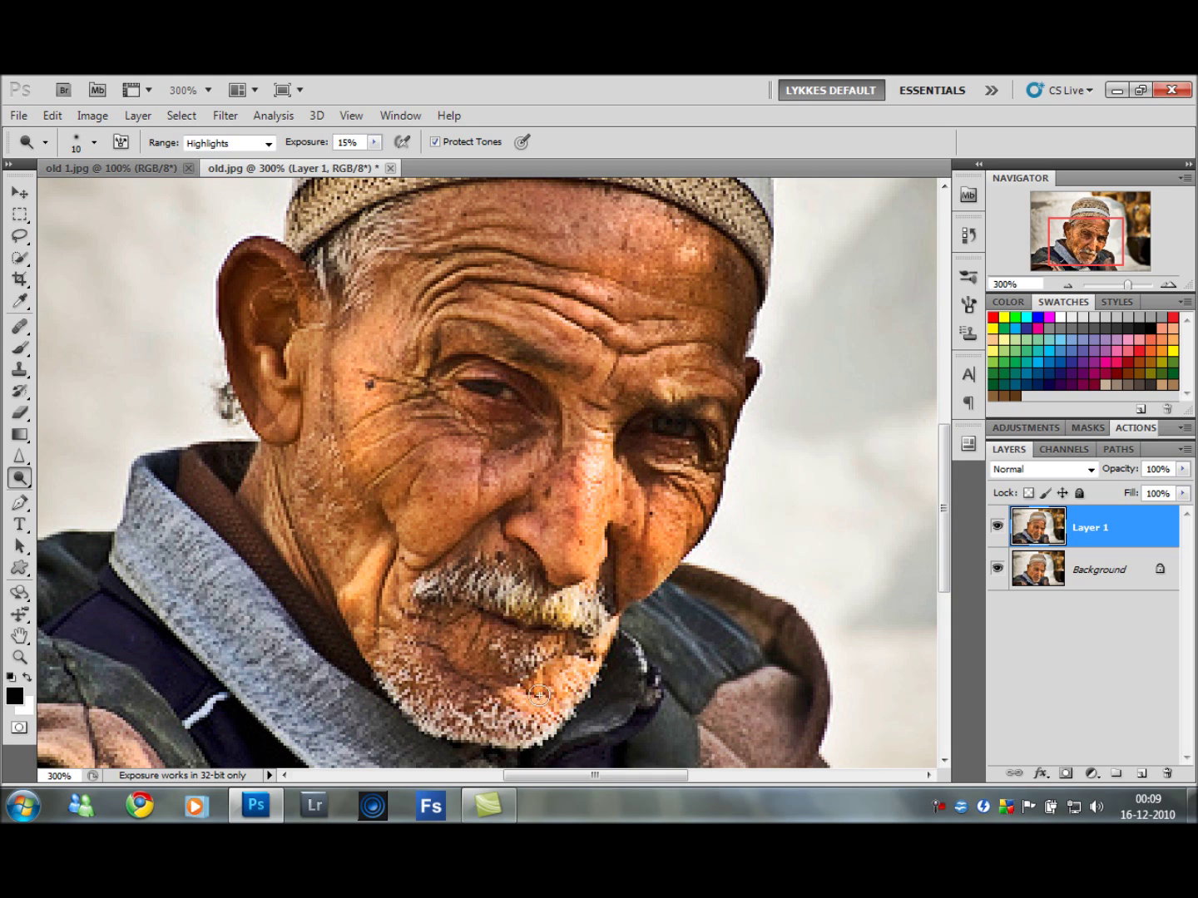
{"action": "mouse_move", "coordinate": [292, 426]}
{"action": "left_mouse_down"}
{"action": "mouse_move", "coordinate": [293, 324]}
{"action": "mouse_move", "coordinate": [330, 295]}
{"action": "mouse_move", "coordinate": [317, 238]}
{"action": "mouse_move", "coordinate": [330, 288]}
{"action": "mouse_move", "coordinate": [370, 224]}
{"action": "mouse_move", "coordinate": [370, 268]}
{"action": "mouse_move", "coordinate": [400, 249]}
{"action": "left_mouse_up"}
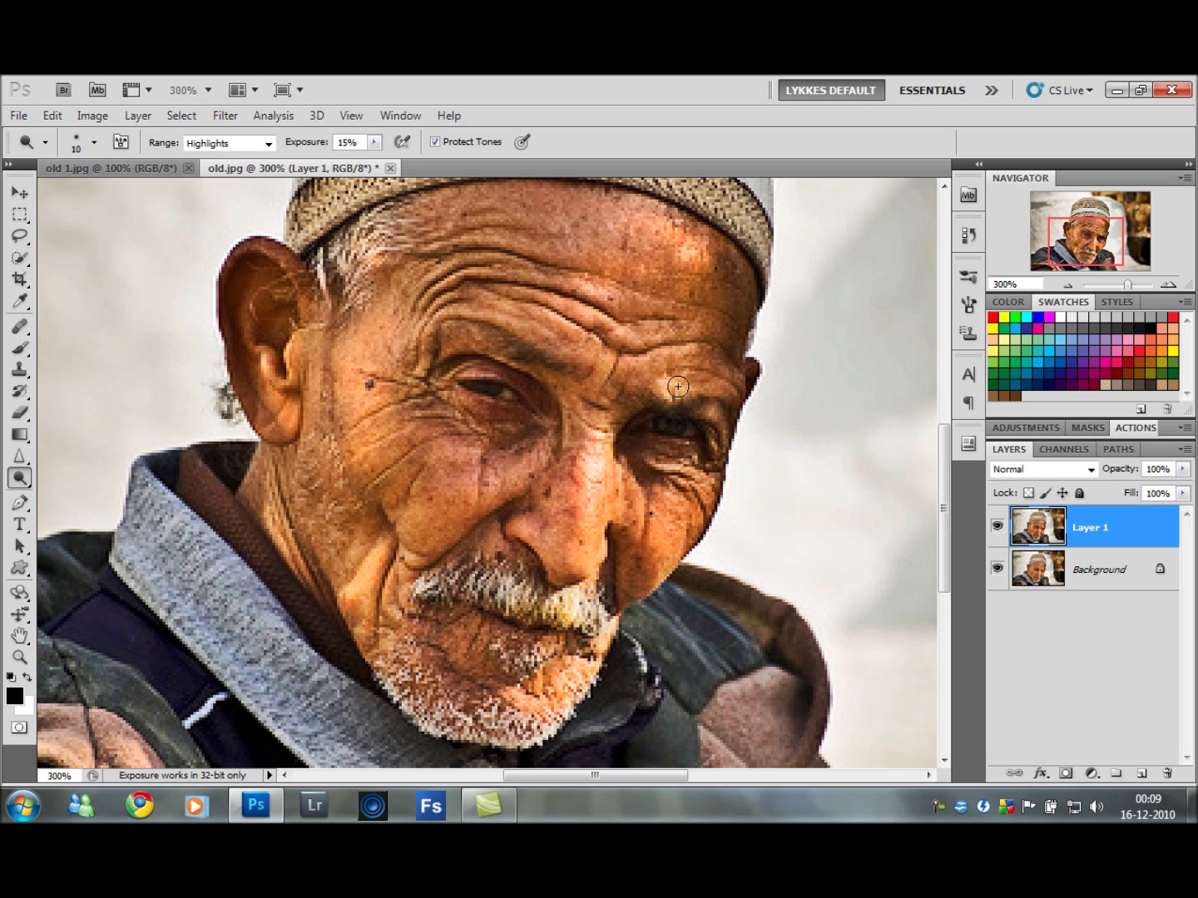
{"action": "mouse_move", "coordinate": [453, 340]}
{"action": "left_mouse_down"}
{"action": "mouse_move", "coordinate": [425, 363]}
{"action": "mouse_move", "coordinate": [437, 377]}
{"action": "mouse_move", "coordinate": [467, 372]}
{"action": "left_mouse_up"}
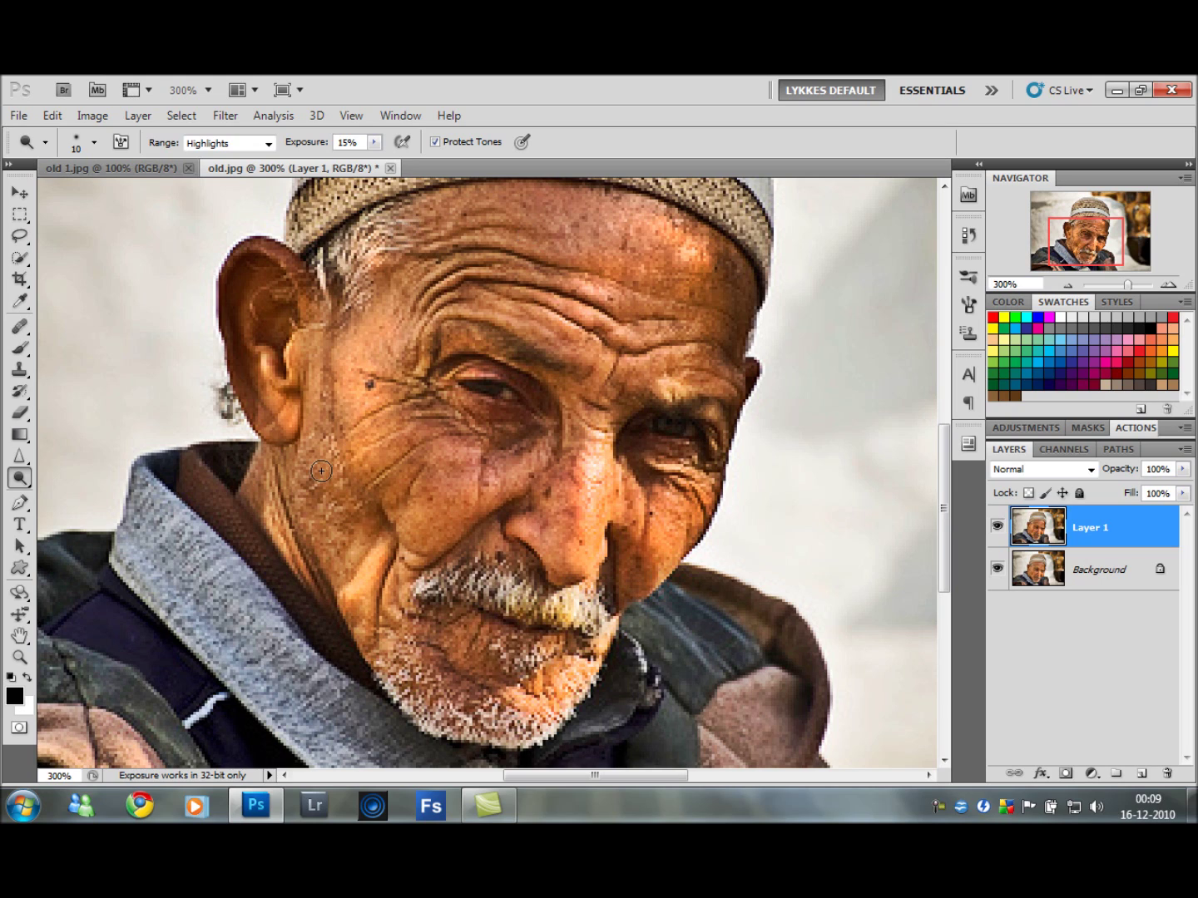
{"action": "left_click_drag", "start_coordinate": [385, 562], "coordinate": [355, 659]}
{"action": "left_click_drag", "start_coordinate": [656, 532], "coordinate": [671, 545]}
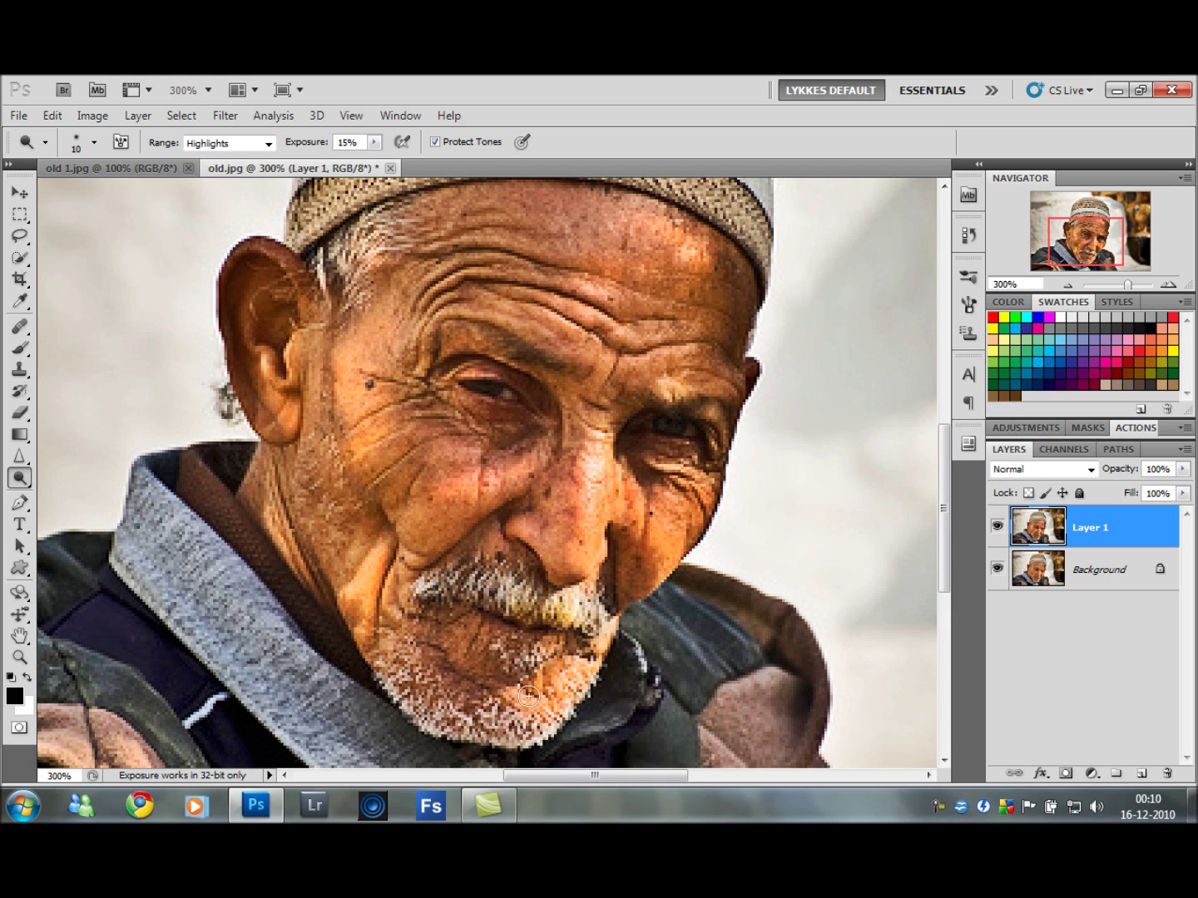
{"action": "mouse_move", "coordinate": [551, 692]}
{"action": "left_mouse_down"}
{"action": "mouse_move", "coordinate": [578, 653]}
{"action": "mouse_move", "coordinate": [550, 607]}
{"action": "mouse_move", "coordinate": [574, 574]}
{"action": "left_mouse_up"}
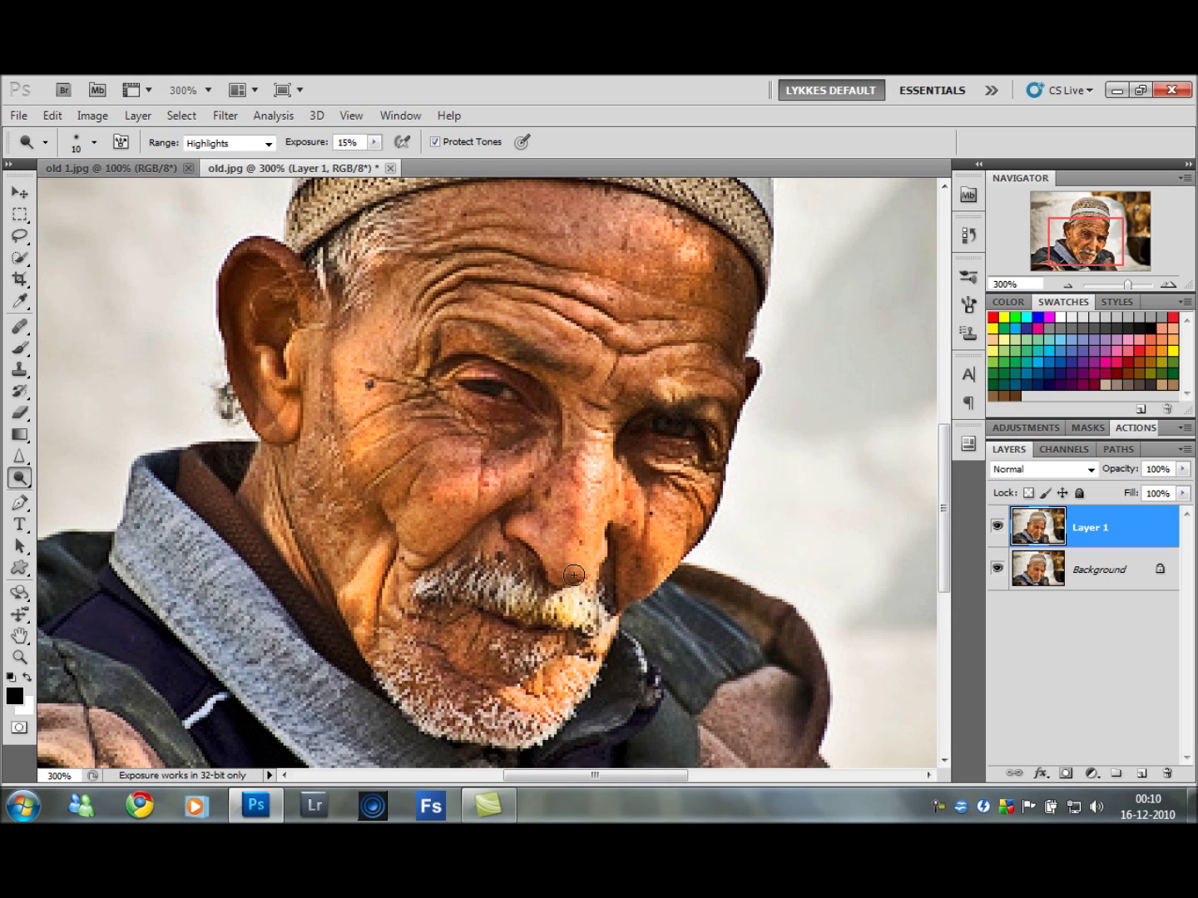
Step: Hide and re-show Layer 1 to compare the portrait with and without the toning
{"action": "left_click", "coordinate": [1000, 529]}
{"action": "left_click", "coordinate": [1000, 528]}
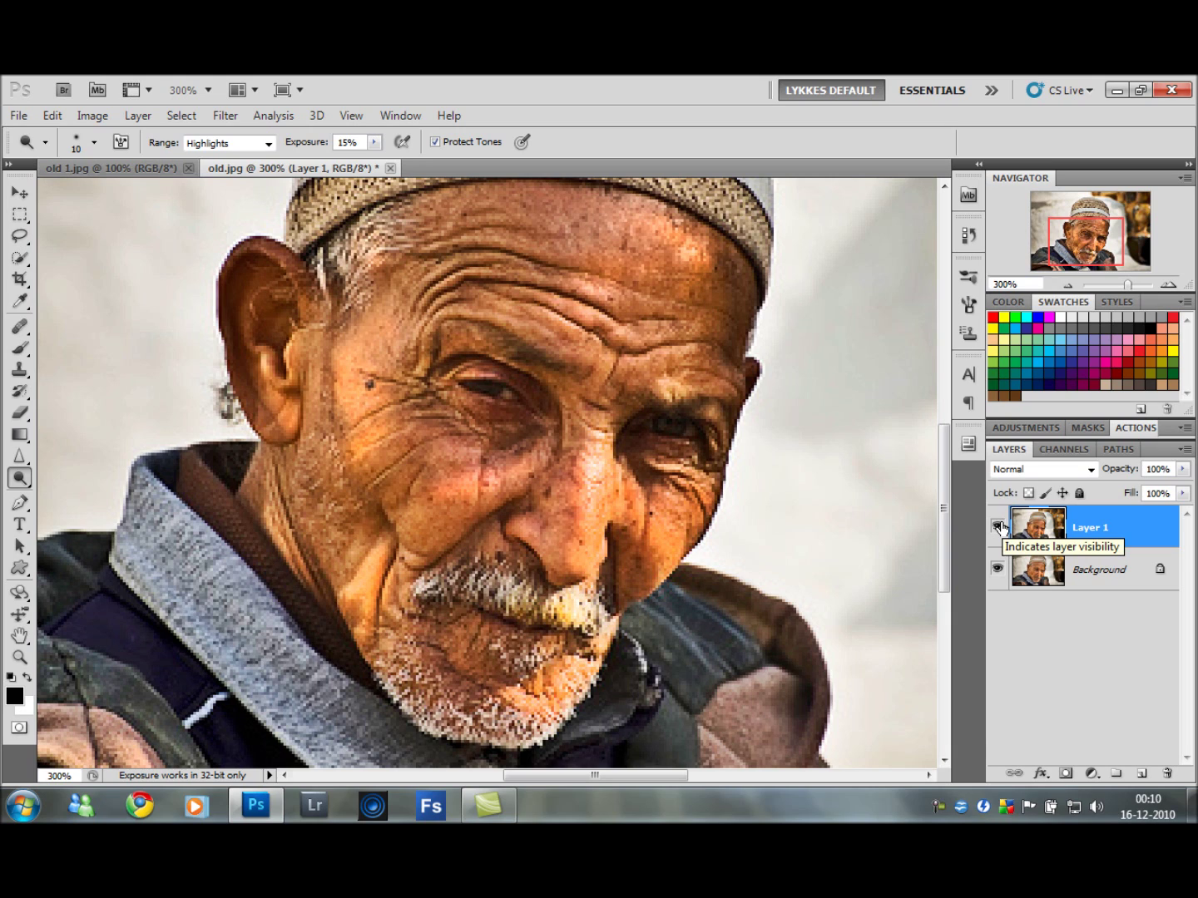
{"action": "left_click", "coordinate": [223, 117]}
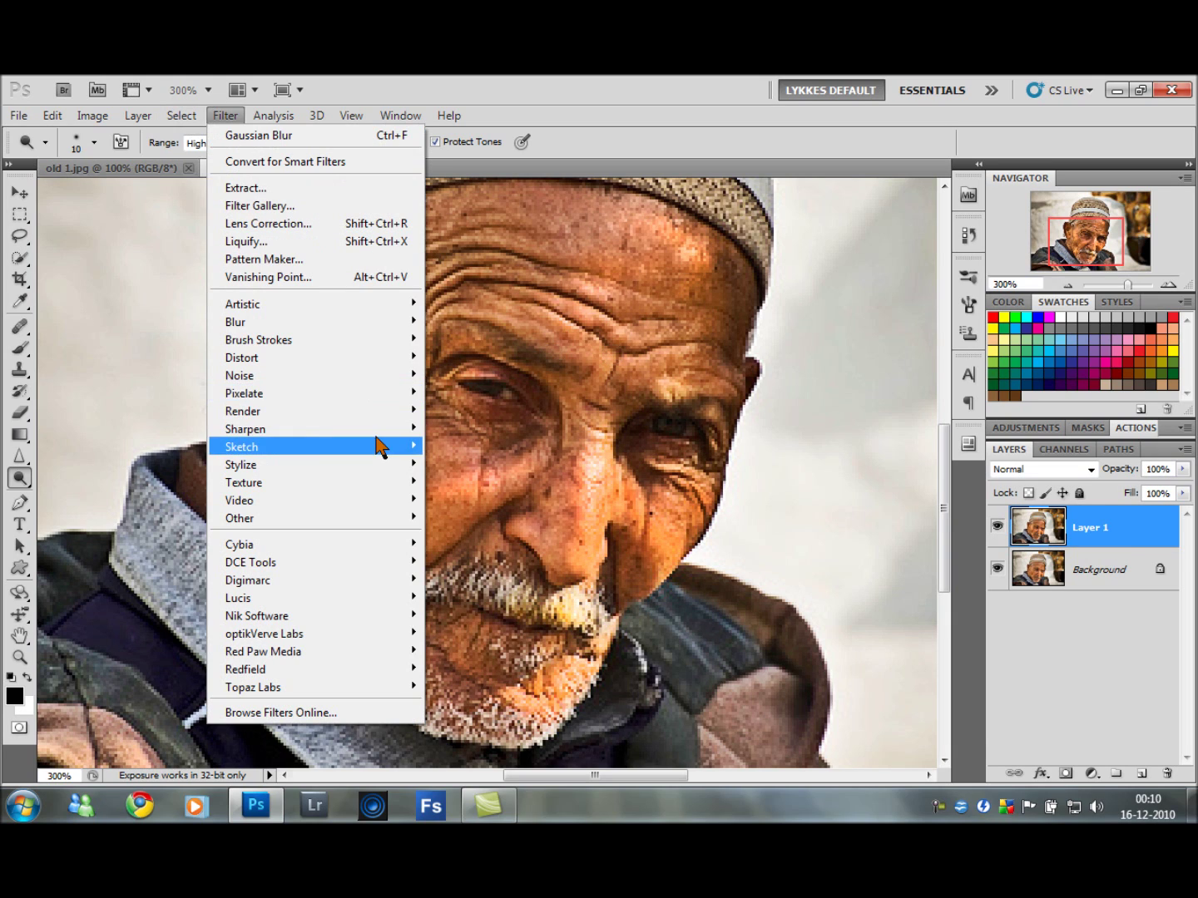
Step: Sharpen Layer 1 with Unsharp Mask at Amount 51%, Radius 4 px, Threshold 1, then open Hue/Saturation
{"action": "mouse_move", "coordinate": [373, 432]}
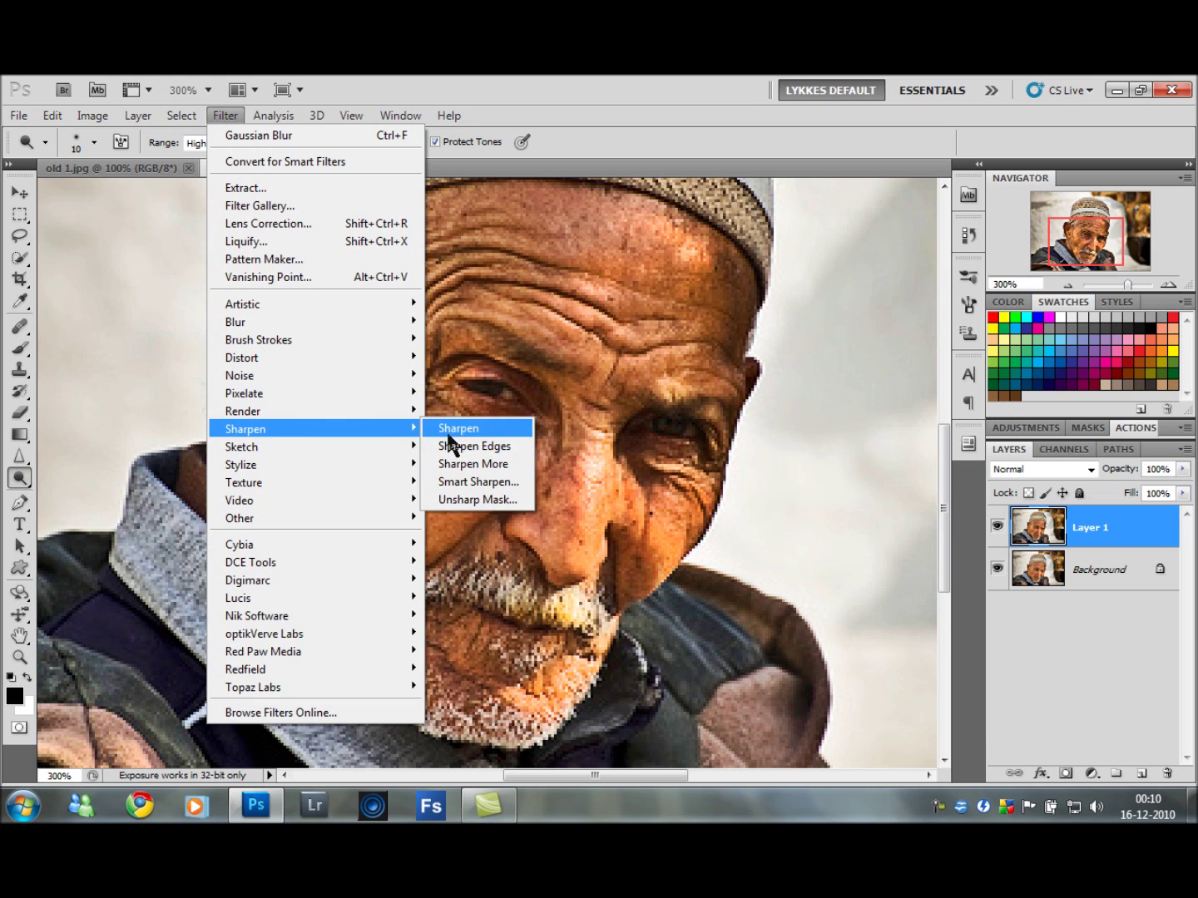
{"action": "left_click", "coordinate": [470, 500]}
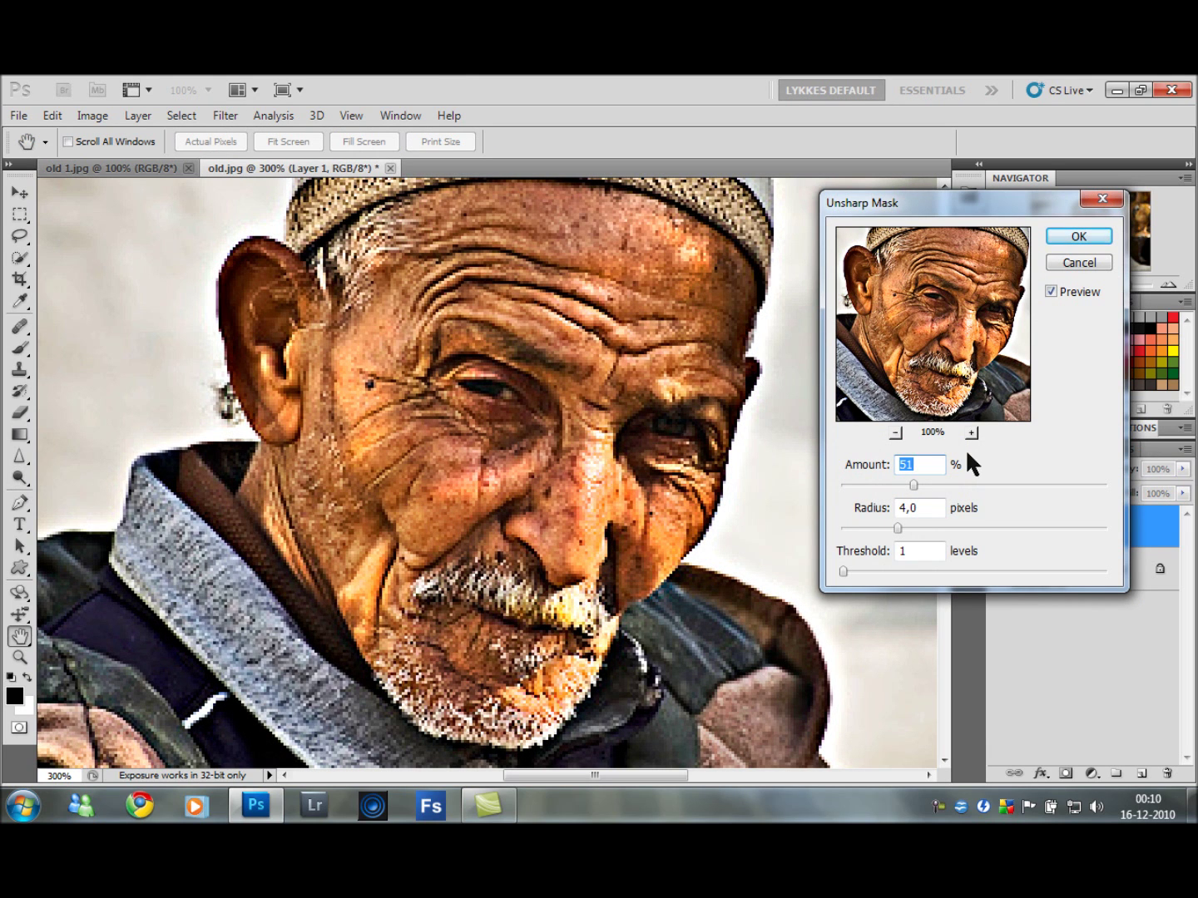
{"action": "left_click", "coordinate": [1082, 232]}
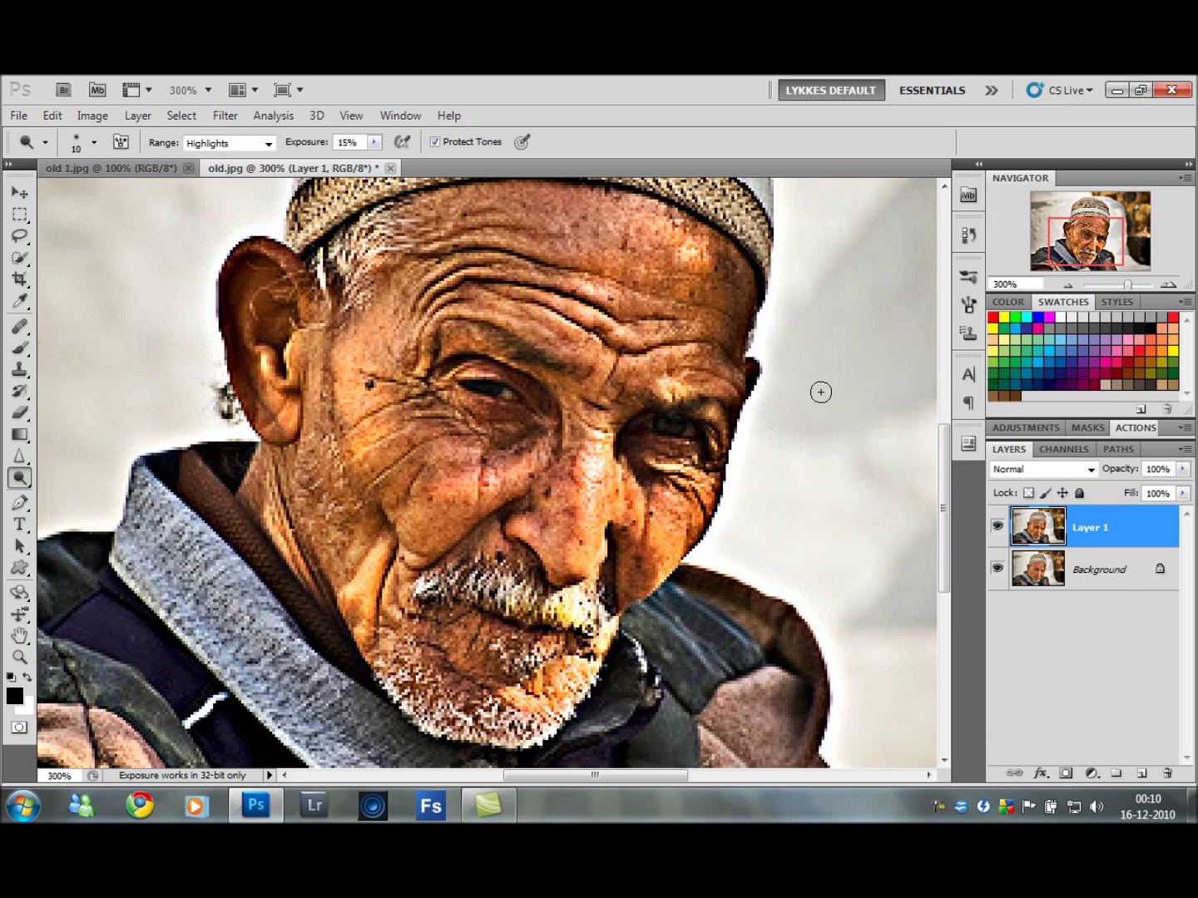
{"action": "key", "text": "ctrl+z"}
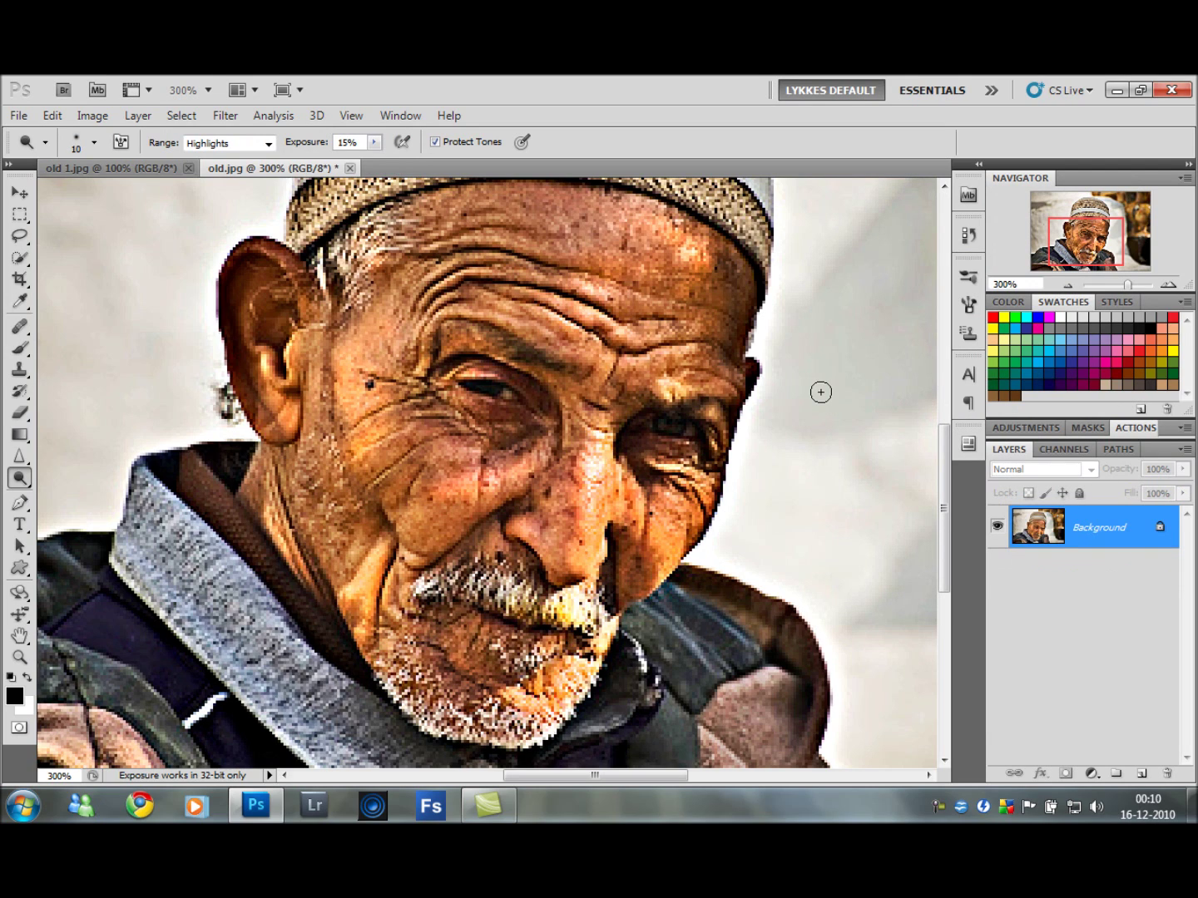
{"action": "key", "text": "ctrl+z"}
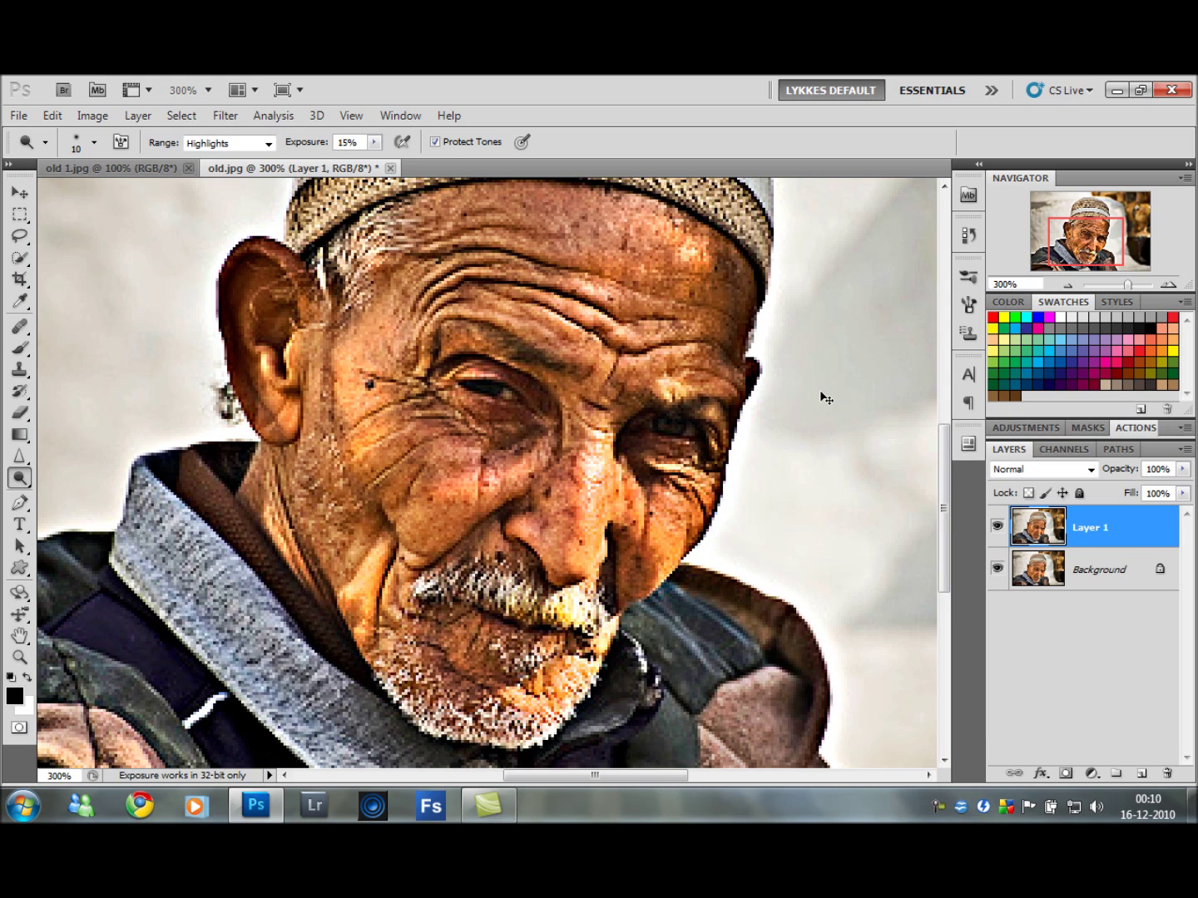
{"action": "key", "text": "ctrl+u"}
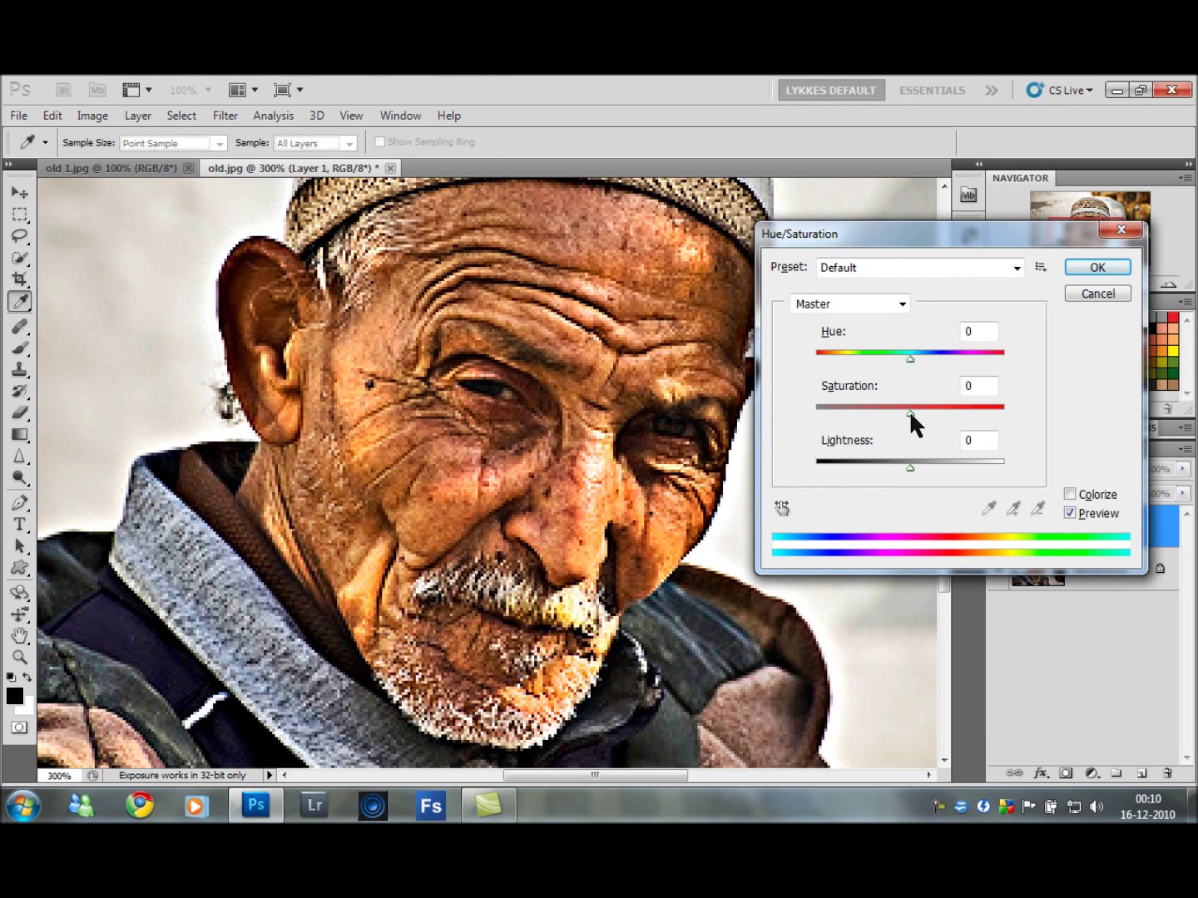
Step: Drop Layer 1's Saturation to -31 in Hue/Saturation and apply it
{"action": "left_click_drag", "start_coordinate": [907, 410], "coordinate": [879, 408]}
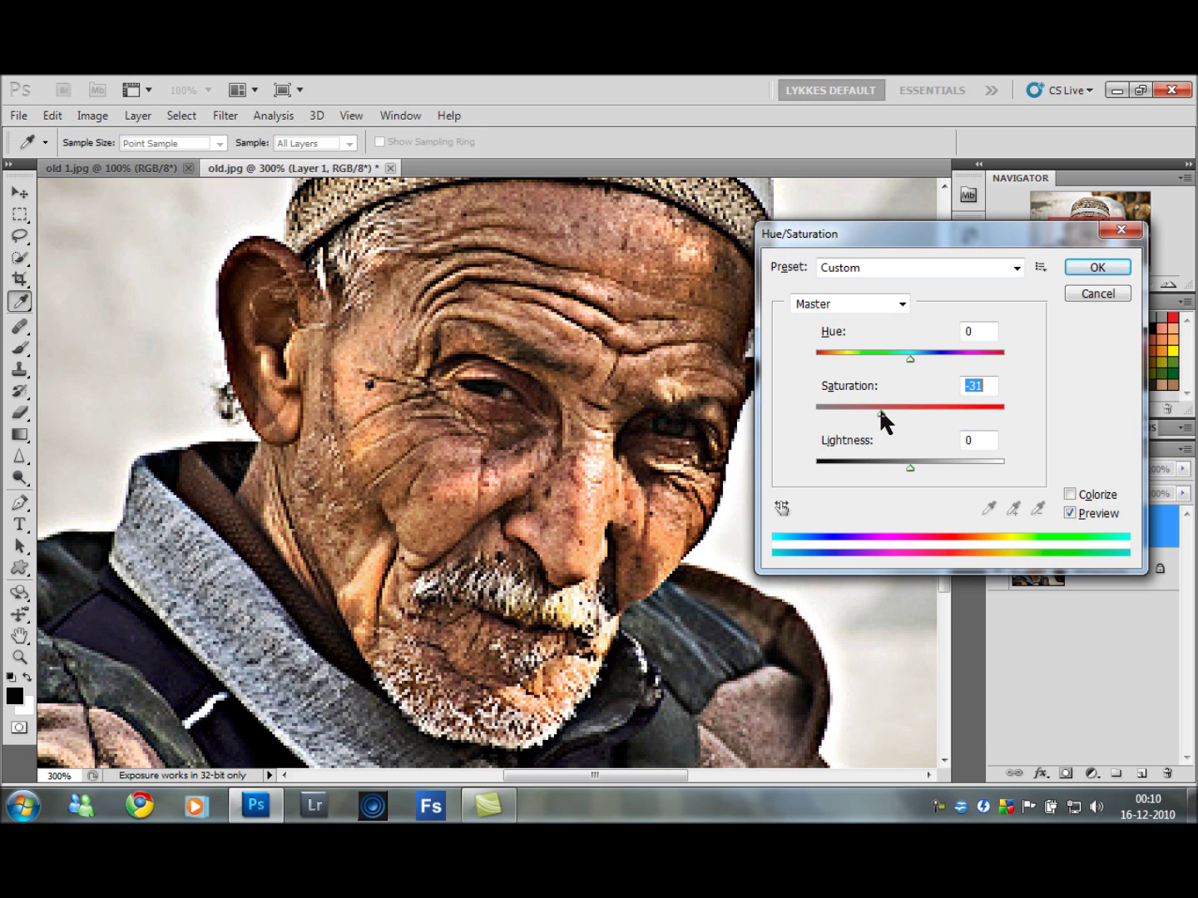
{"action": "left_click", "coordinate": [1114, 265]}
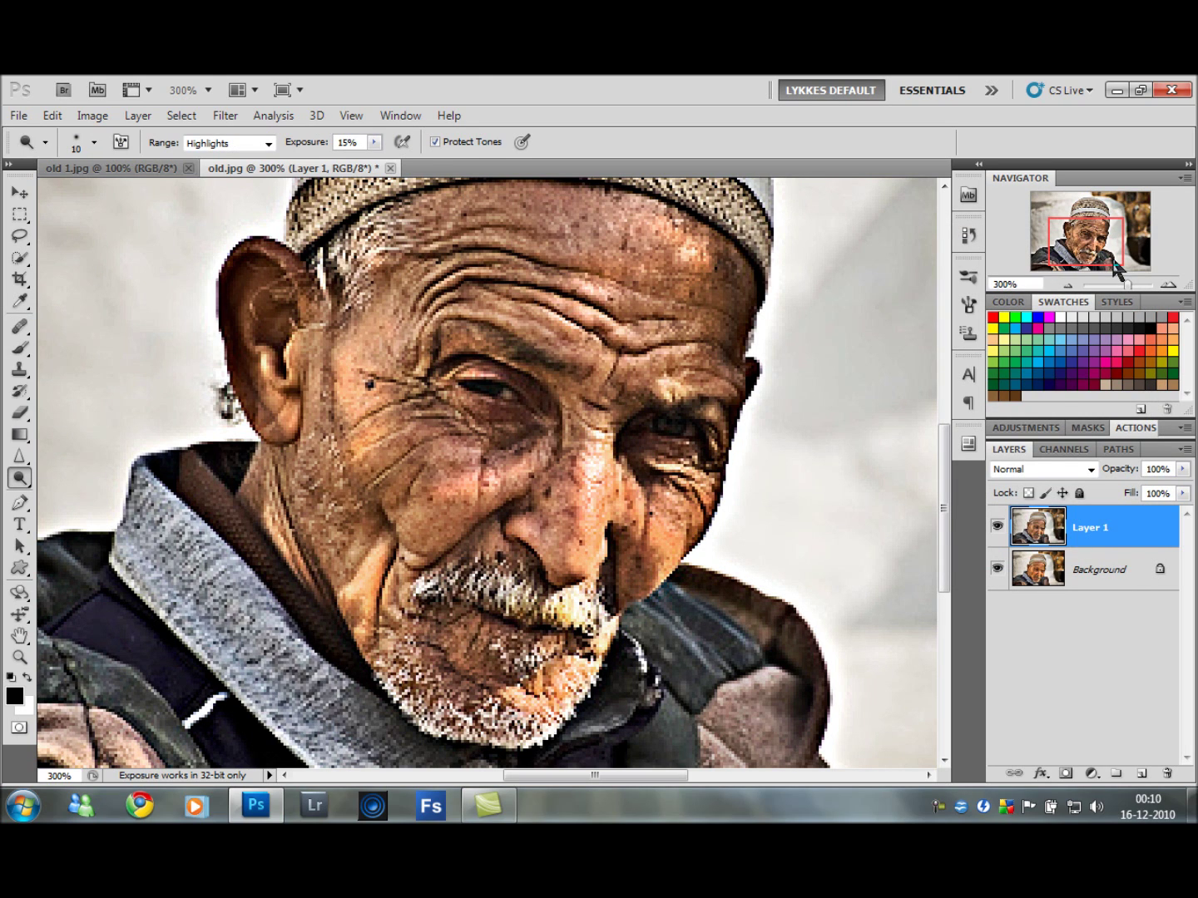
Step: Switch Layer 1's blend mode to Soft Light and scrub its opacity down to 37%
{"action": "left_click", "coordinate": [1089, 467]}
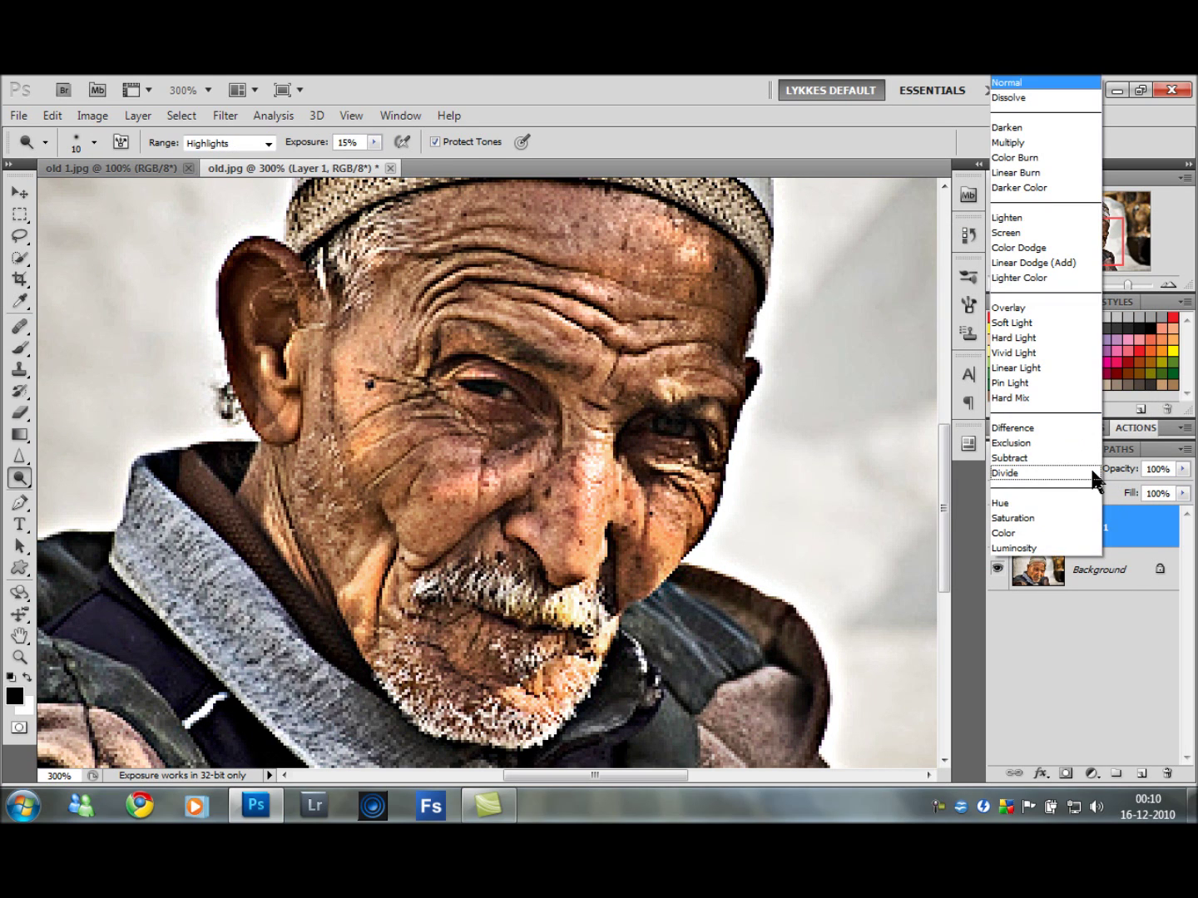
{"action": "left_click", "coordinate": [1059, 323]}
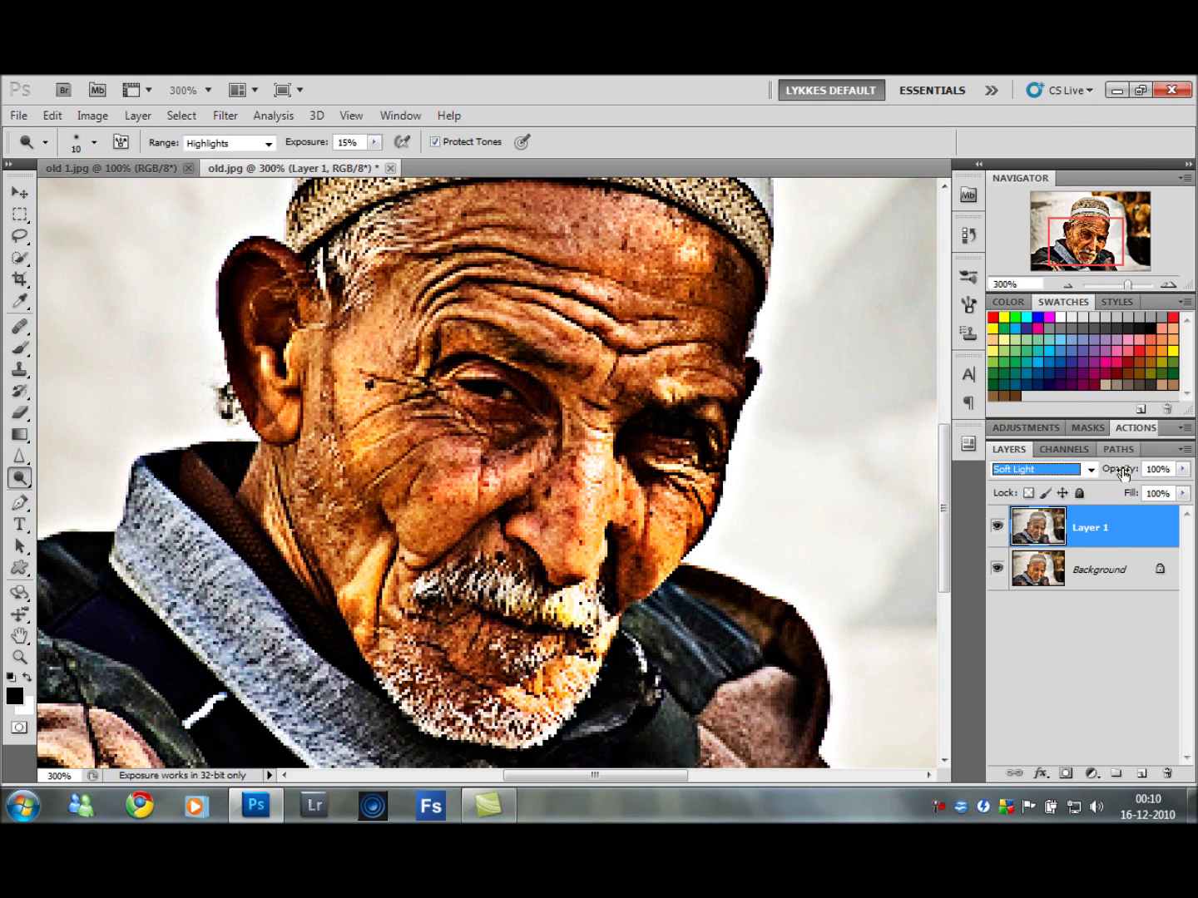
{"action": "left_click_drag", "start_coordinate": [1123, 474], "coordinate": [1097, 474]}
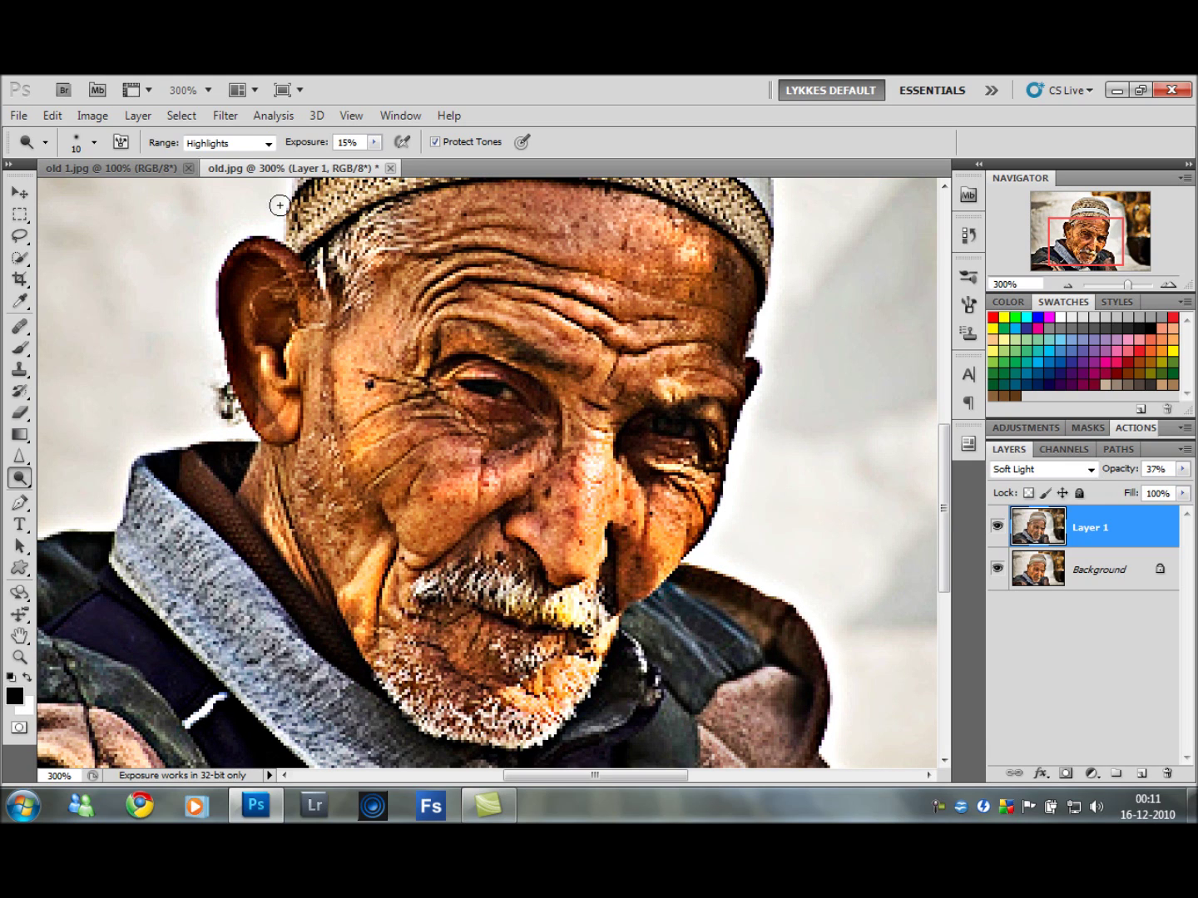
Step: Raise Layer 1's contrast to 35 with Image > Adjustments > Brightness/Contrast
{"action": "left_click", "coordinate": [94, 117]}
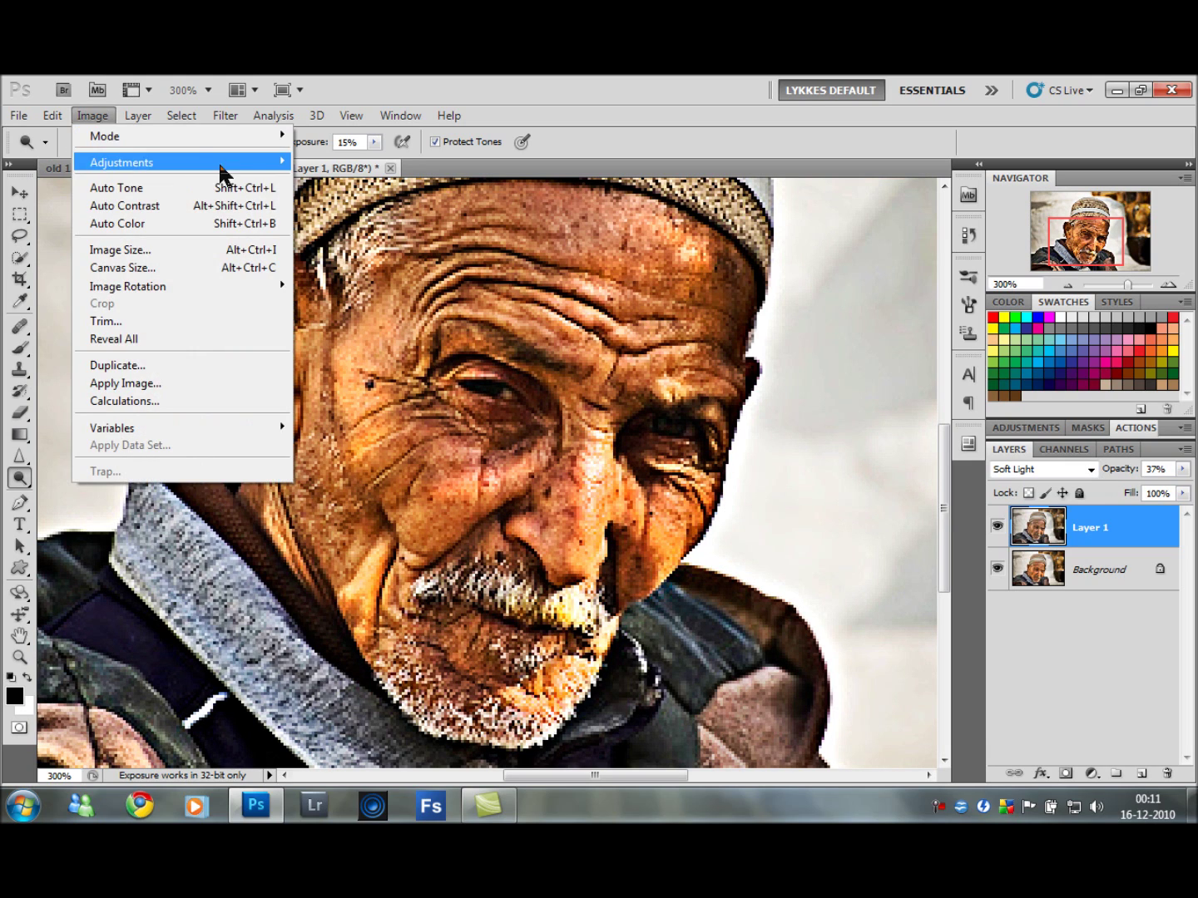
{"action": "mouse_move", "coordinate": [250, 164]}
{"action": "left_click", "coordinate": [330, 163]}
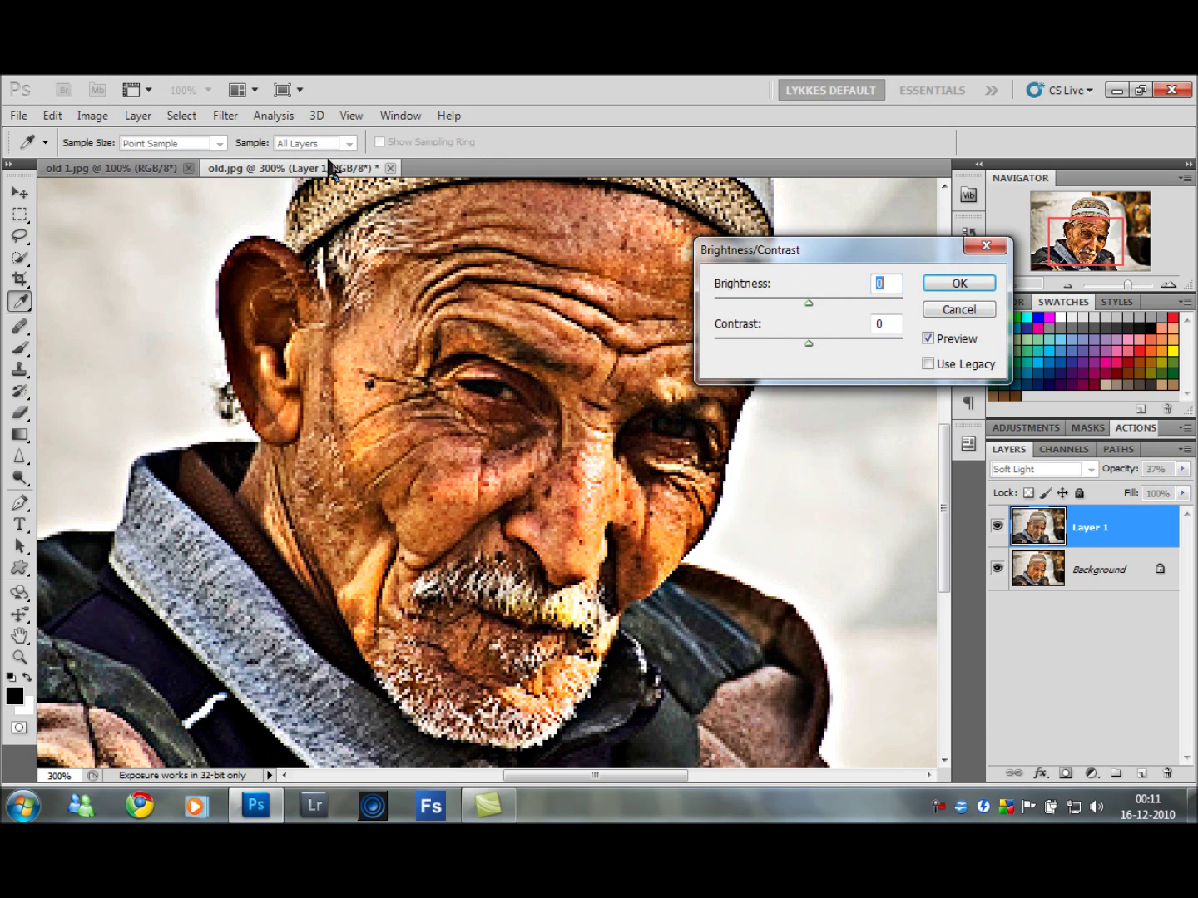
{"action": "left_click_drag", "start_coordinate": [808, 341], "coordinate": [810, 299]}
Step: Apply the contrast boost and merge Layer 1 down into the Background
{"action": "left_click", "coordinate": [959, 284]}
{"action": "key", "text": "o"}
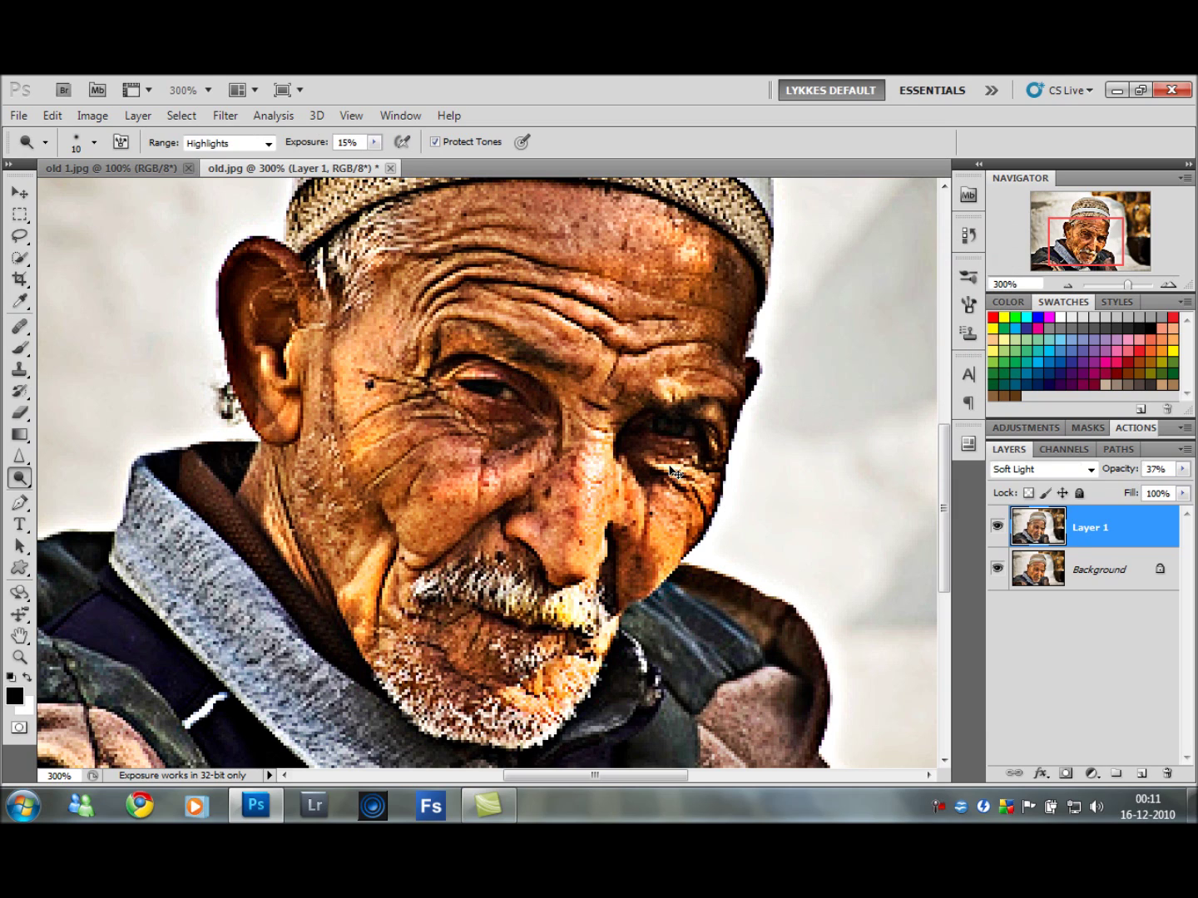
{"action": "key", "text": "ctrl+e"}
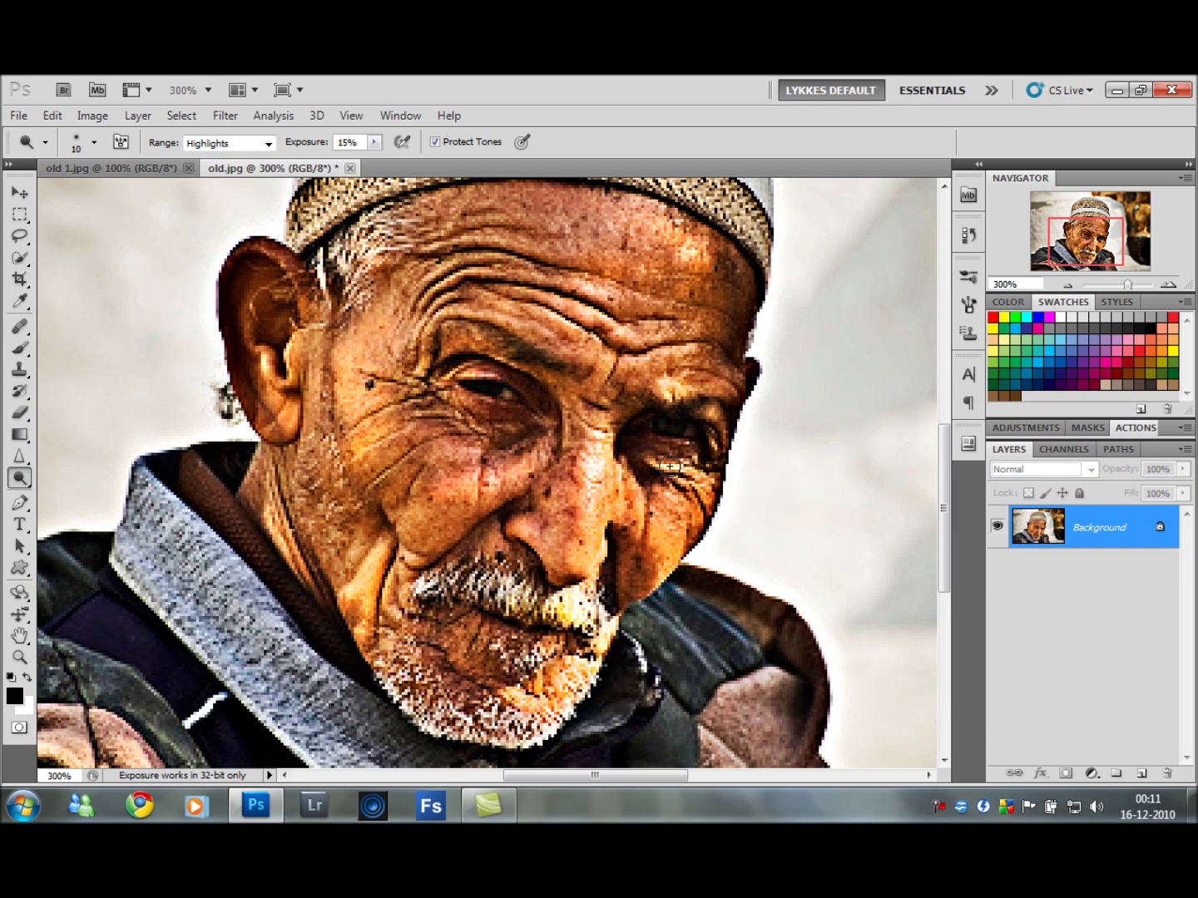
Step: Reduce the image's saturation to -23 with Hue/Saturation
{"action": "key", "text": "i"}
{"action": "key", "text": "ctrl+u"}
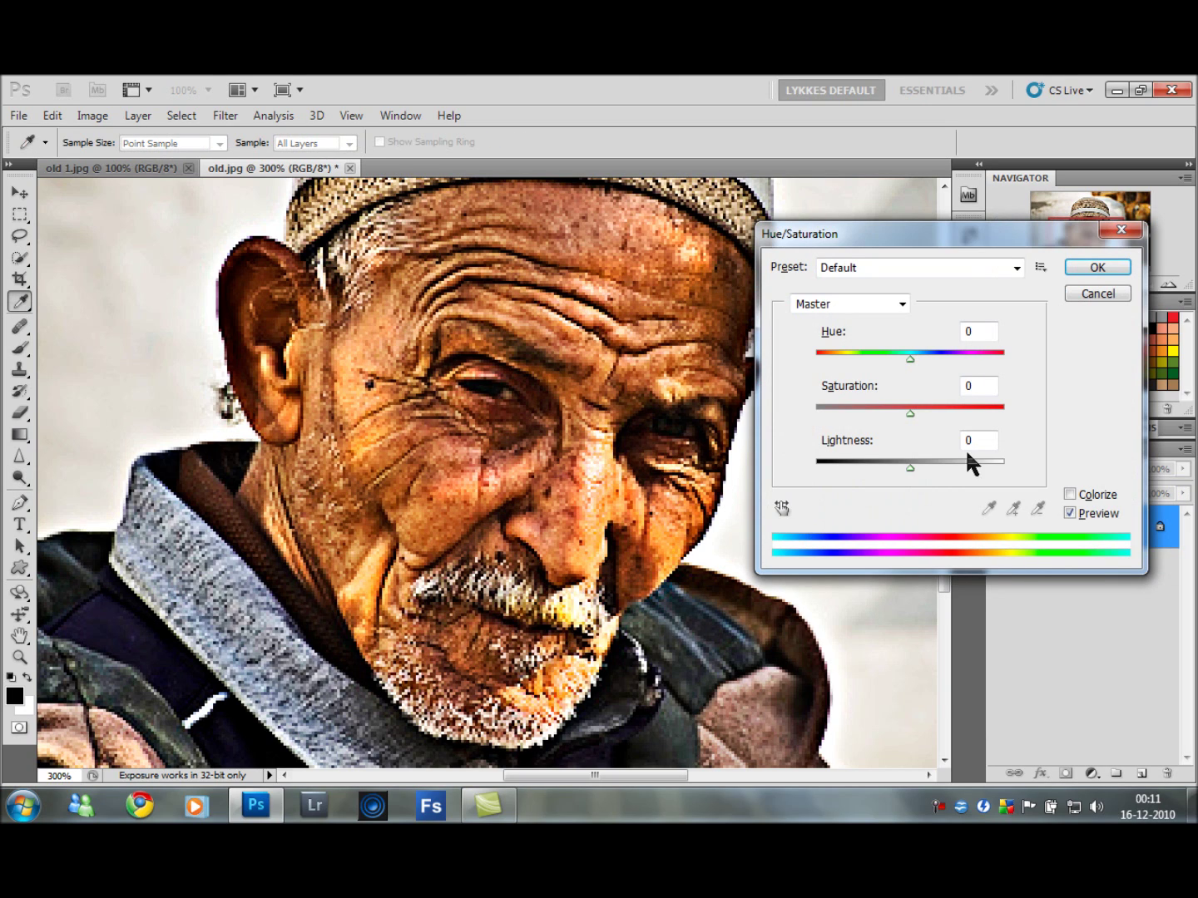
{"action": "left_click_drag", "start_coordinate": [910, 410], "coordinate": [882, 411]}
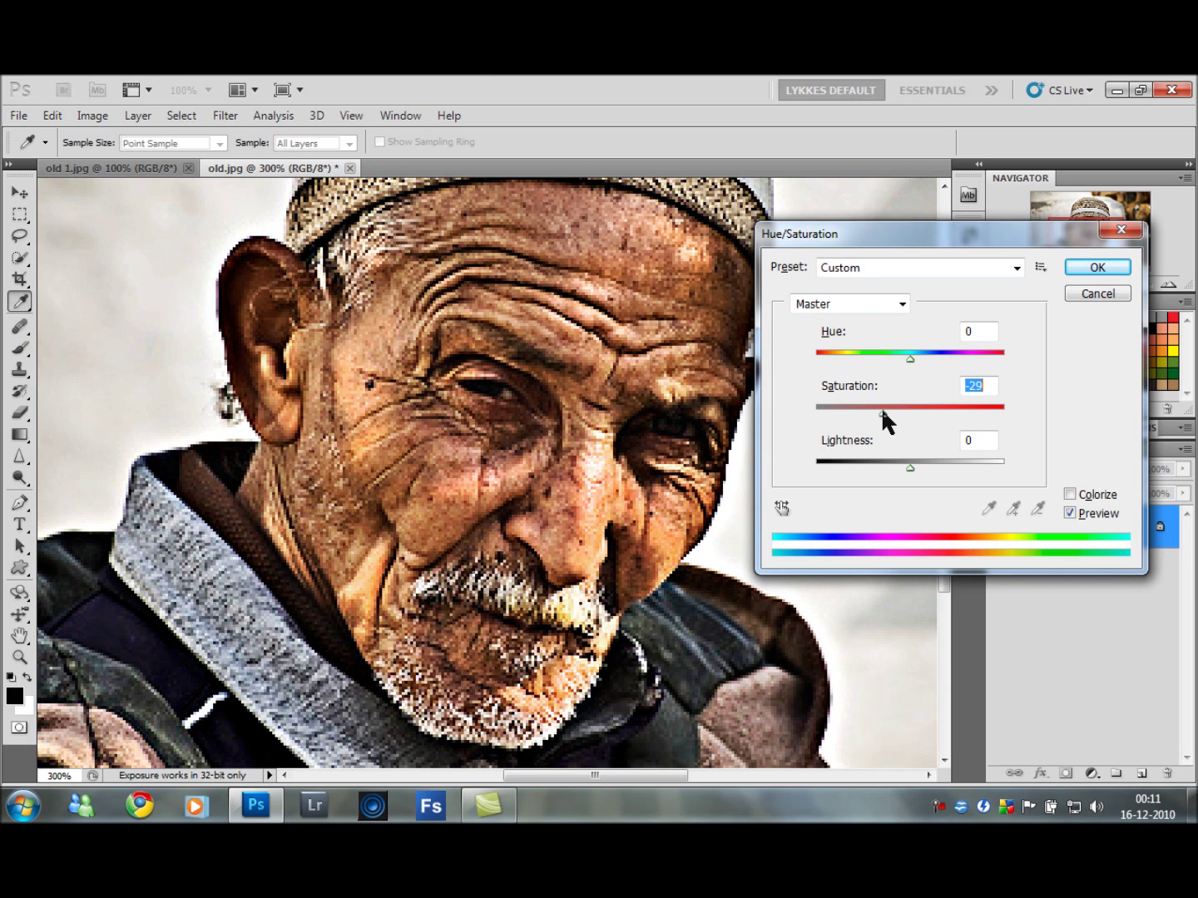
{"action": "left_click_drag", "start_coordinate": [886, 408], "coordinate": [888, 408]}
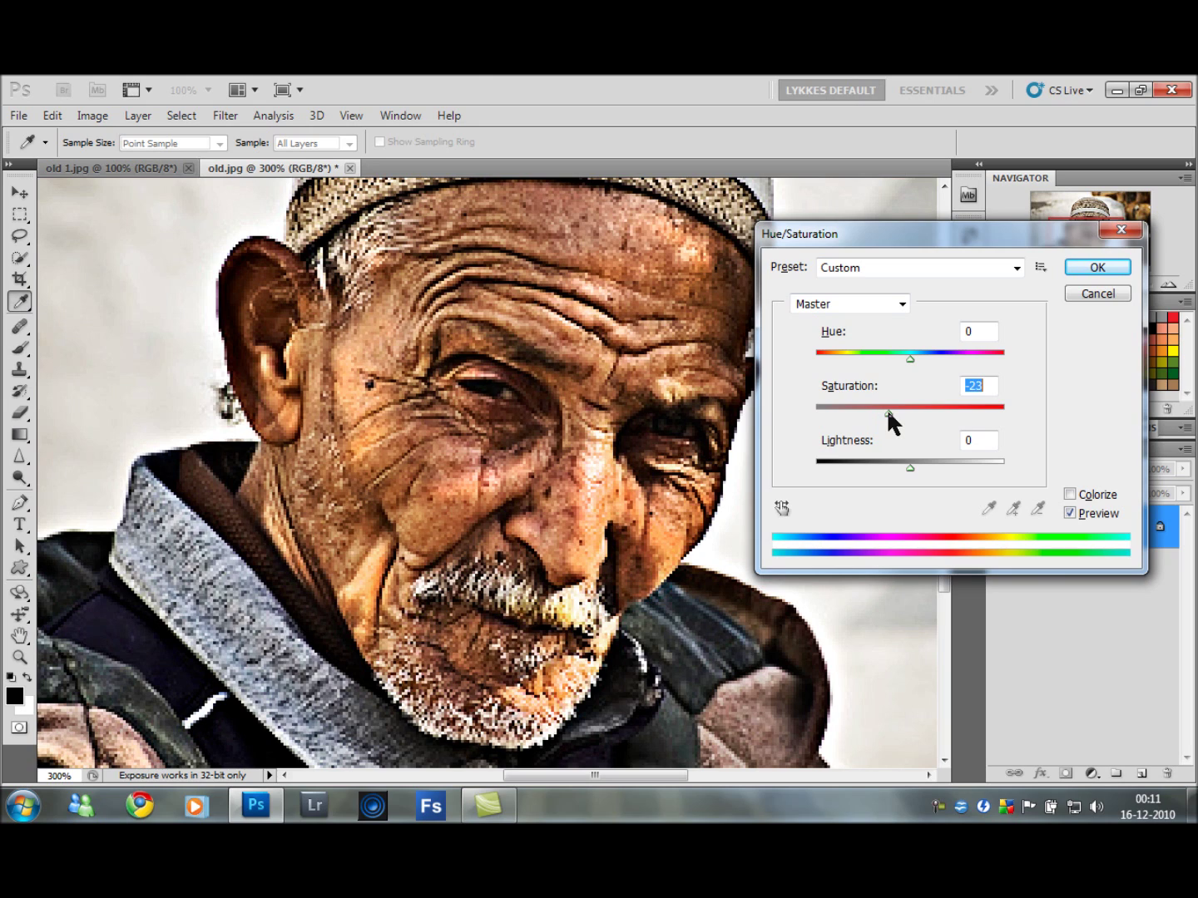
{"action": "left_click", "coordinate": [1091, 270]}
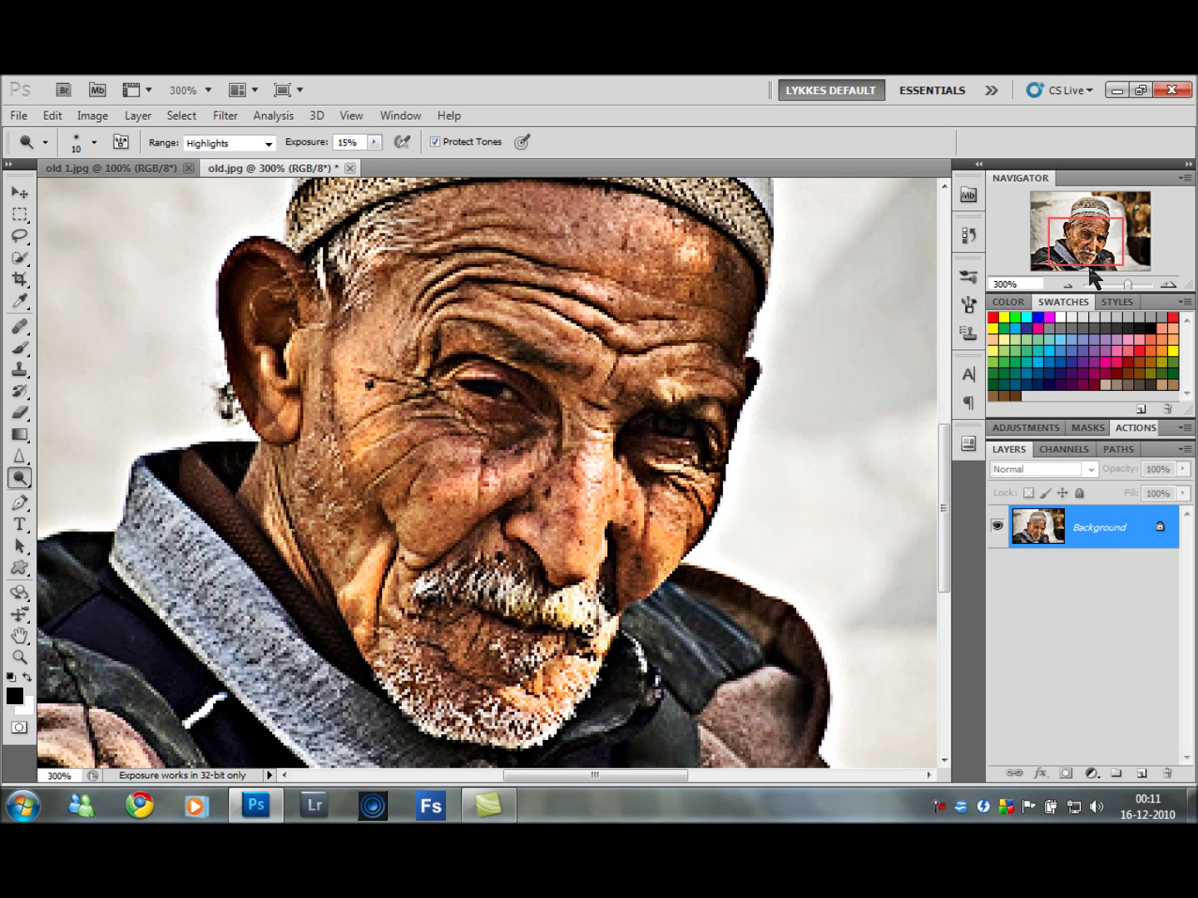
Step: Duplicate the background and tint the copy with Variations' More Yellow and Darker
{"action": "key", "text": "ctrl+j"}
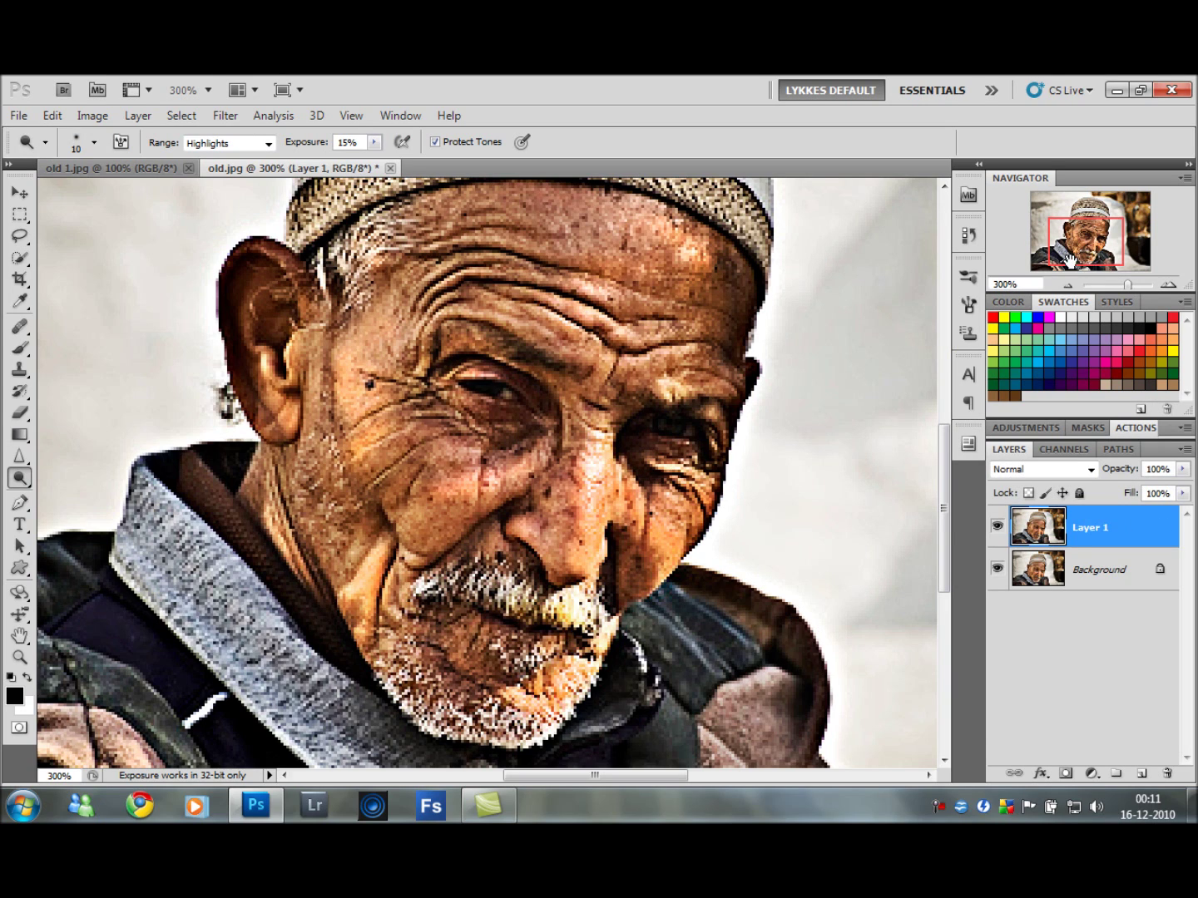
{"action": "left_click", "coordinate": [114, 123]}
{"action": "mouse_move", "coordinate": [240, 165]}
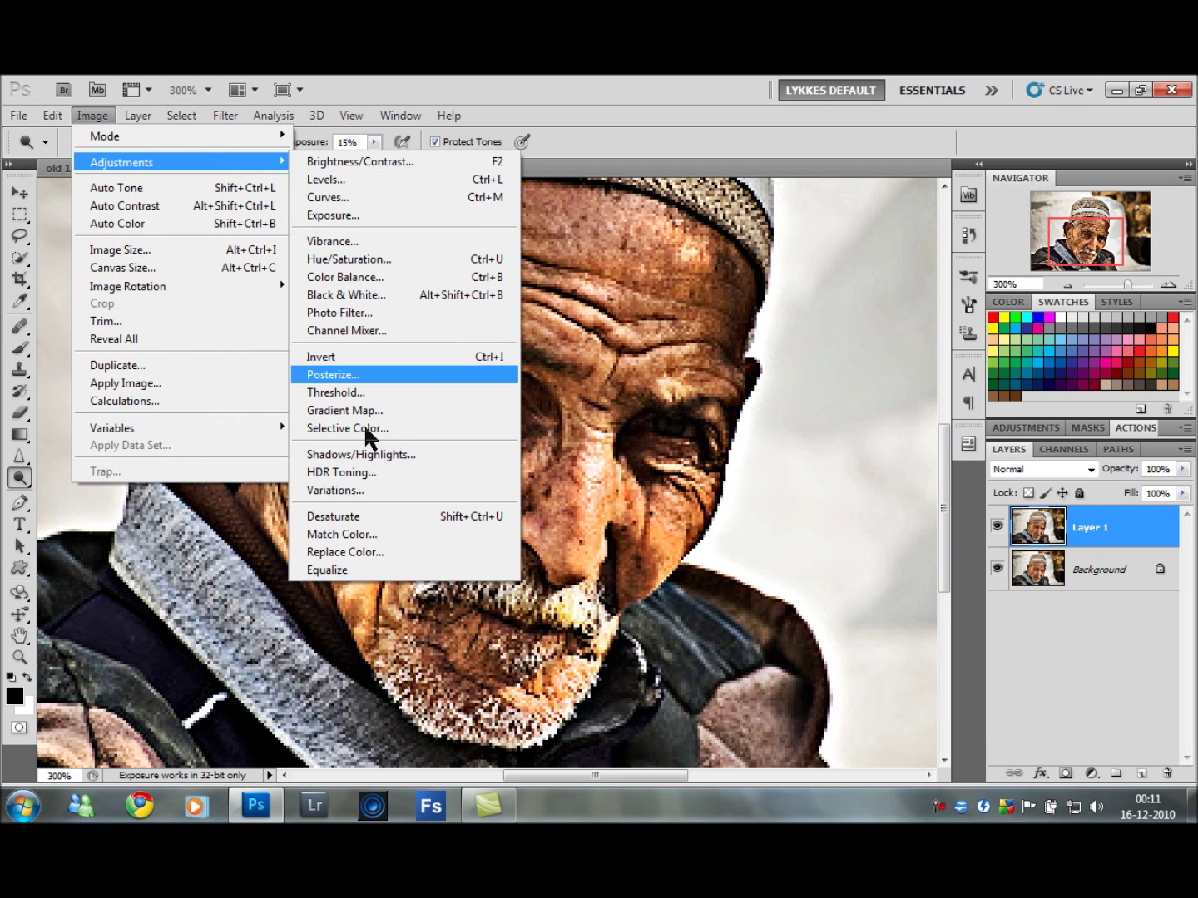
{"action": "left_click", "coordinate": [374, 494]}
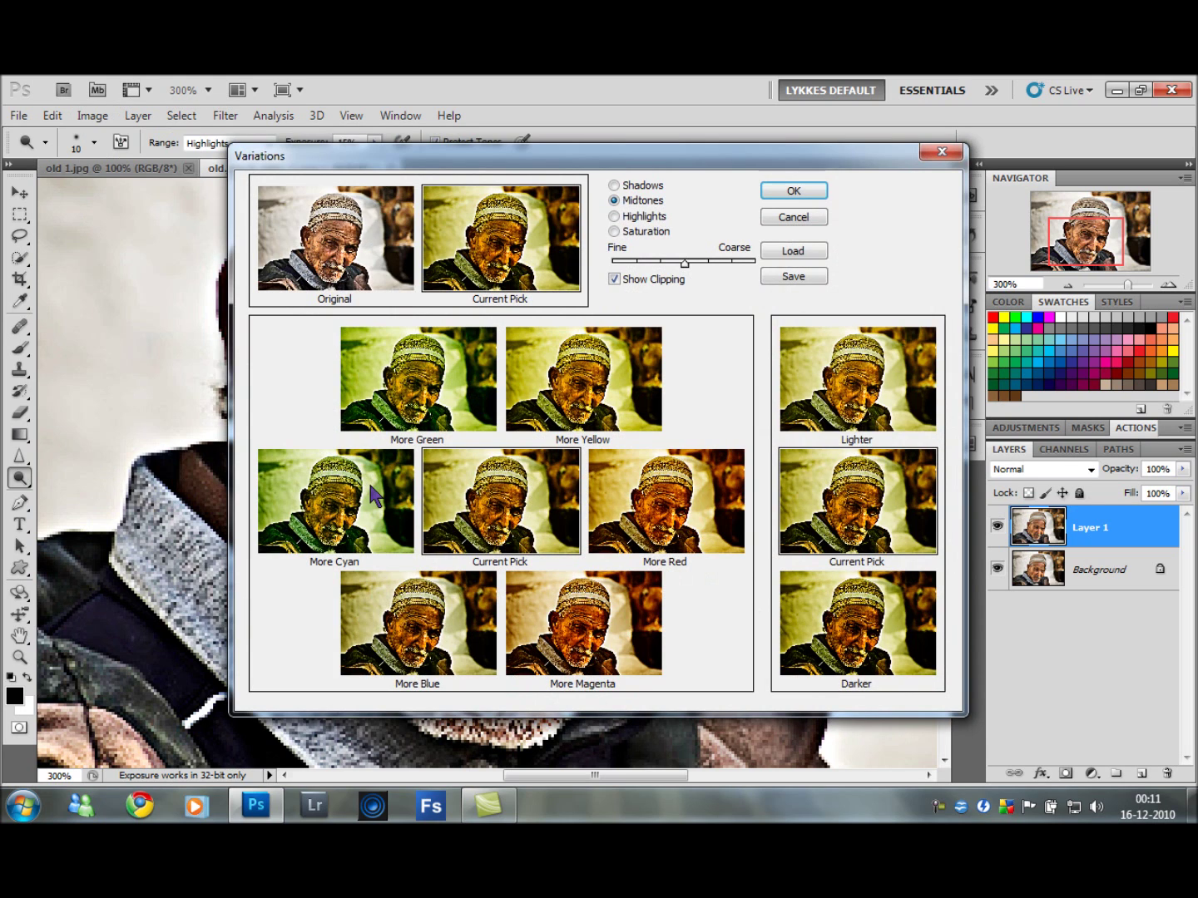
{"action": "left_click", "coordinate": [574, 382]}
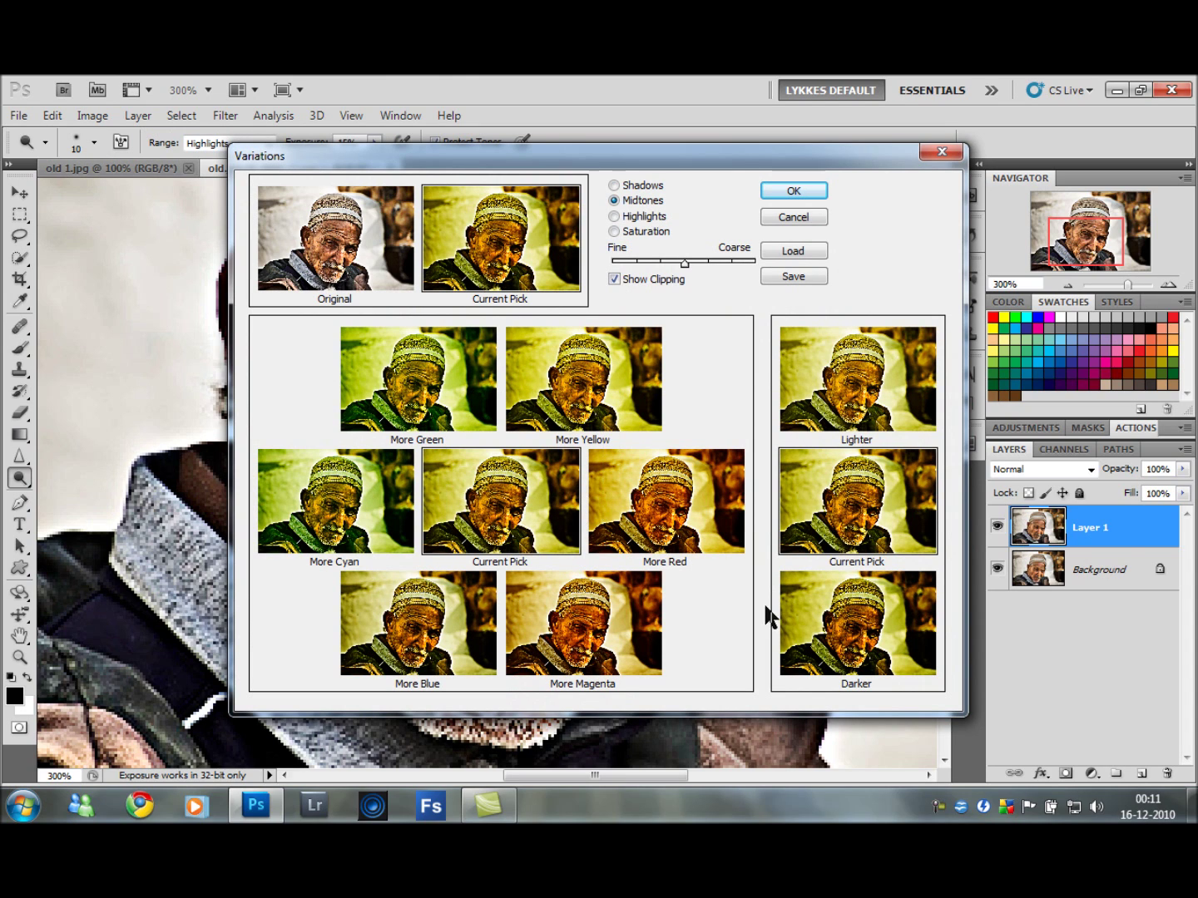
{"action": "left_click", "coordinate": [849, 645]}
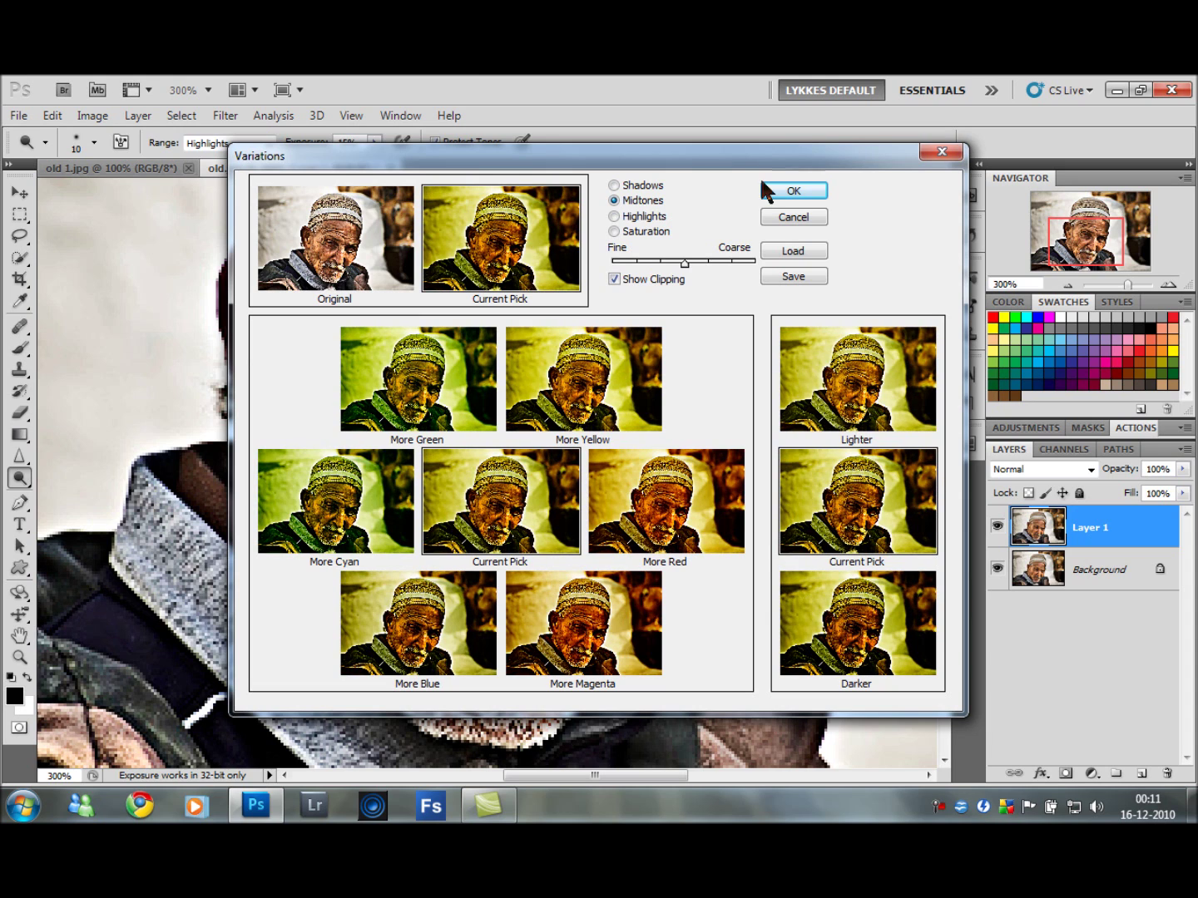
{"action": "left_click", "coordinate": [782, 192]}
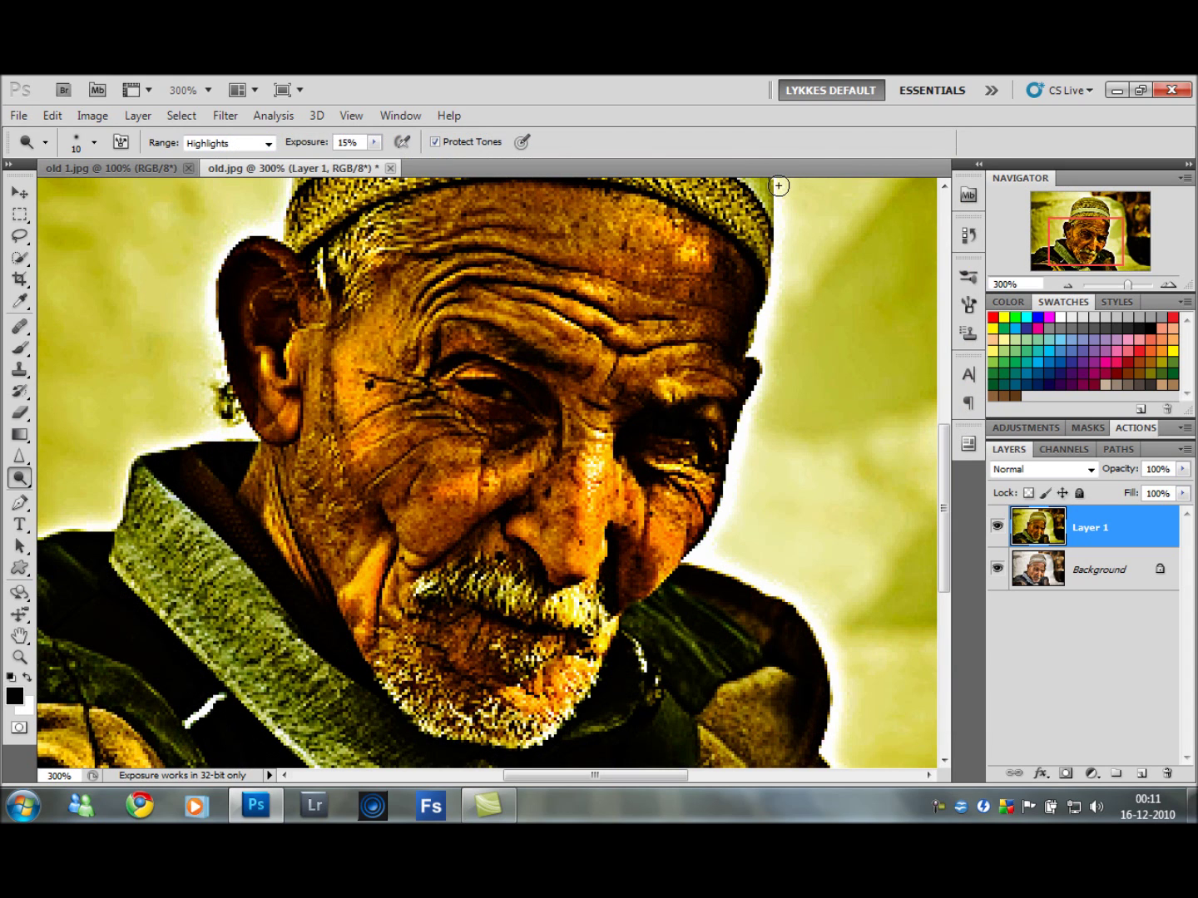
Step: Set the tinted layer to Hue blend mode and merge it into the background
{"action": "left_click", "coordinate": [1090, 469]}
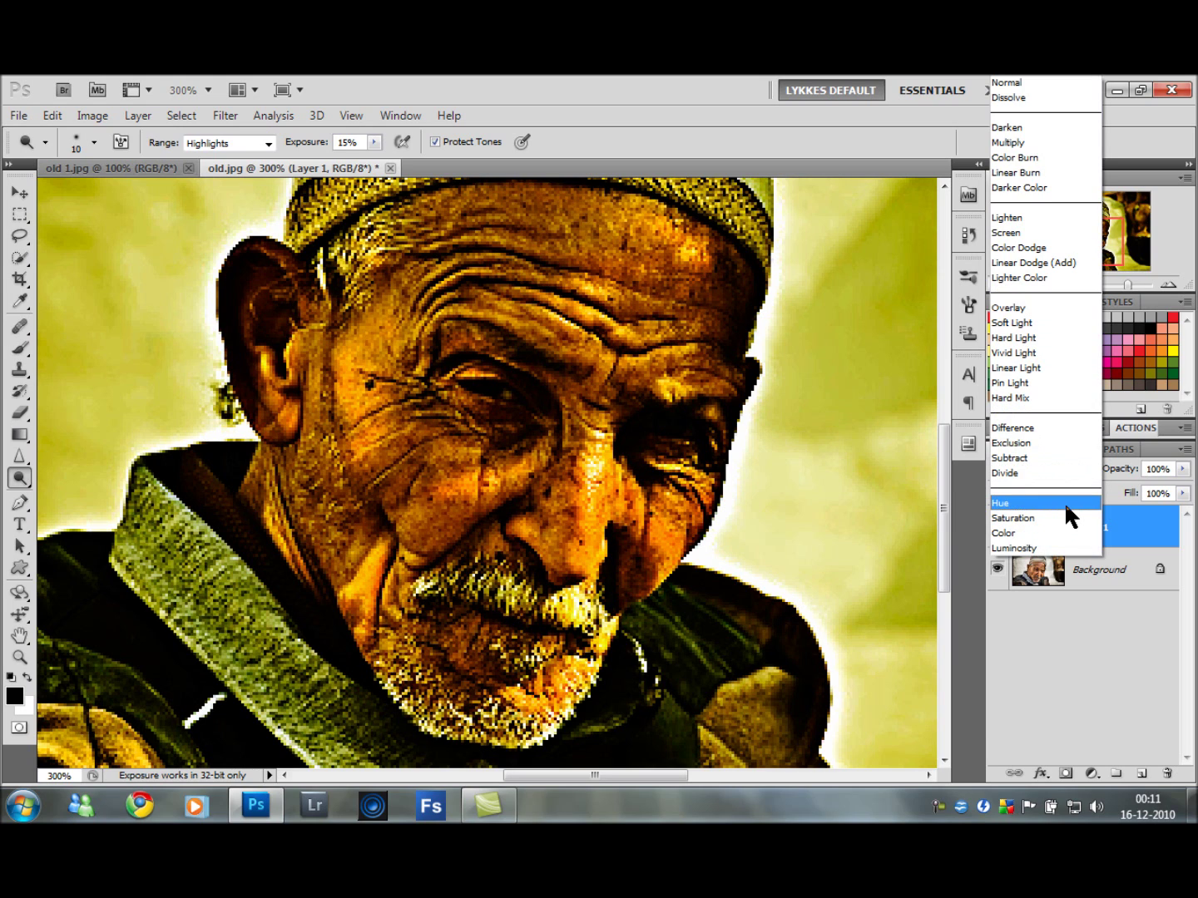
{"action": "left_click", "coordinate": [1063, 503]}
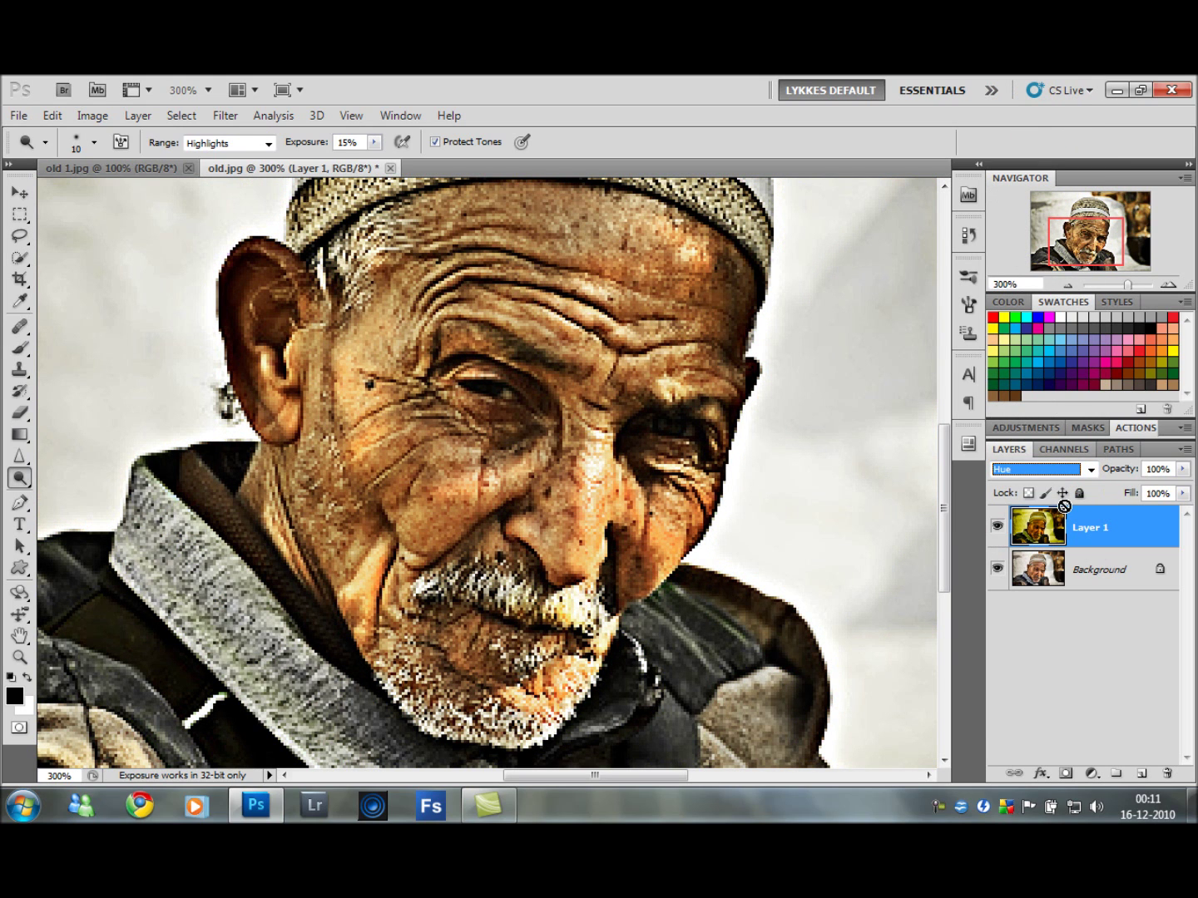
{"action": "key", "text": "ctrl+e"}
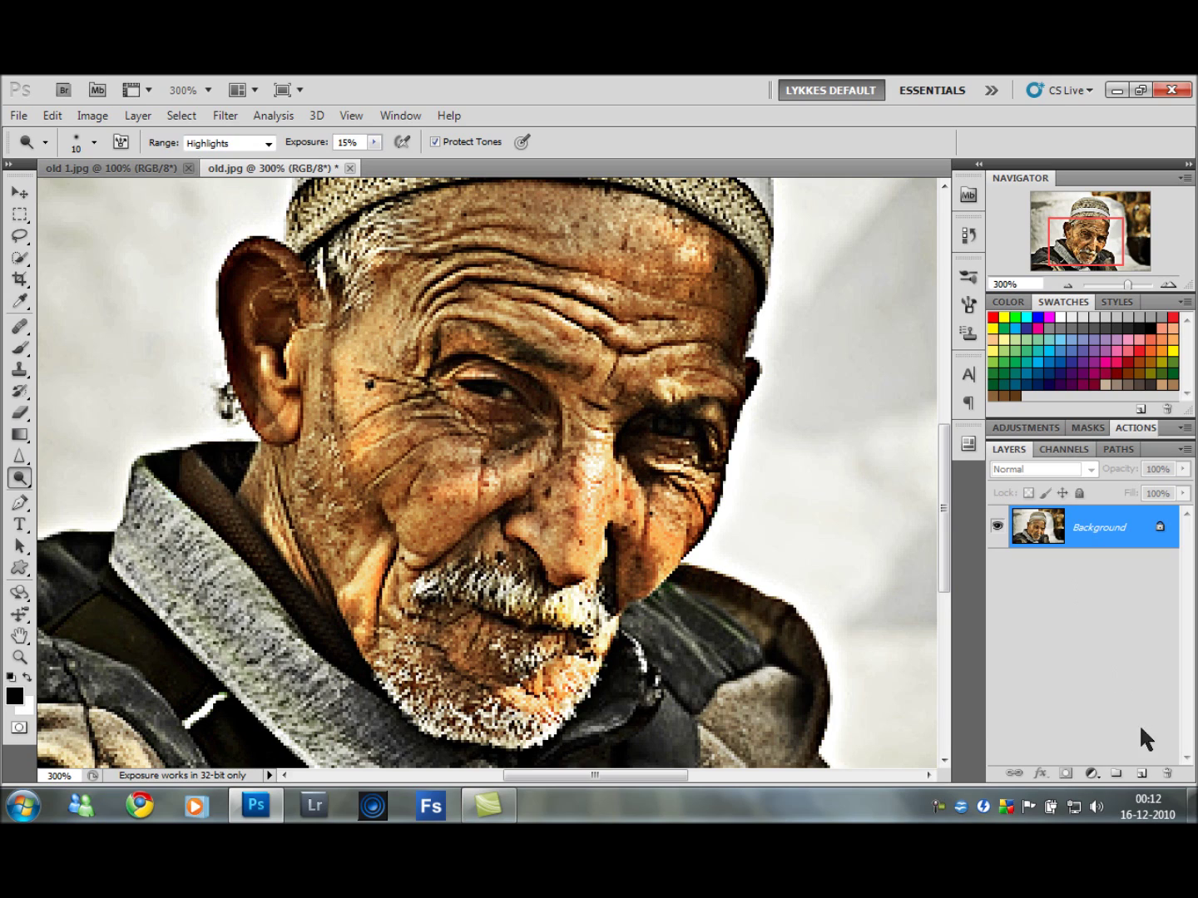
Step: Add a new layer filled with black at 60% opacity and zoom out to the whole photo
{"action": "left_click", "coordinate": [1141, 775]}
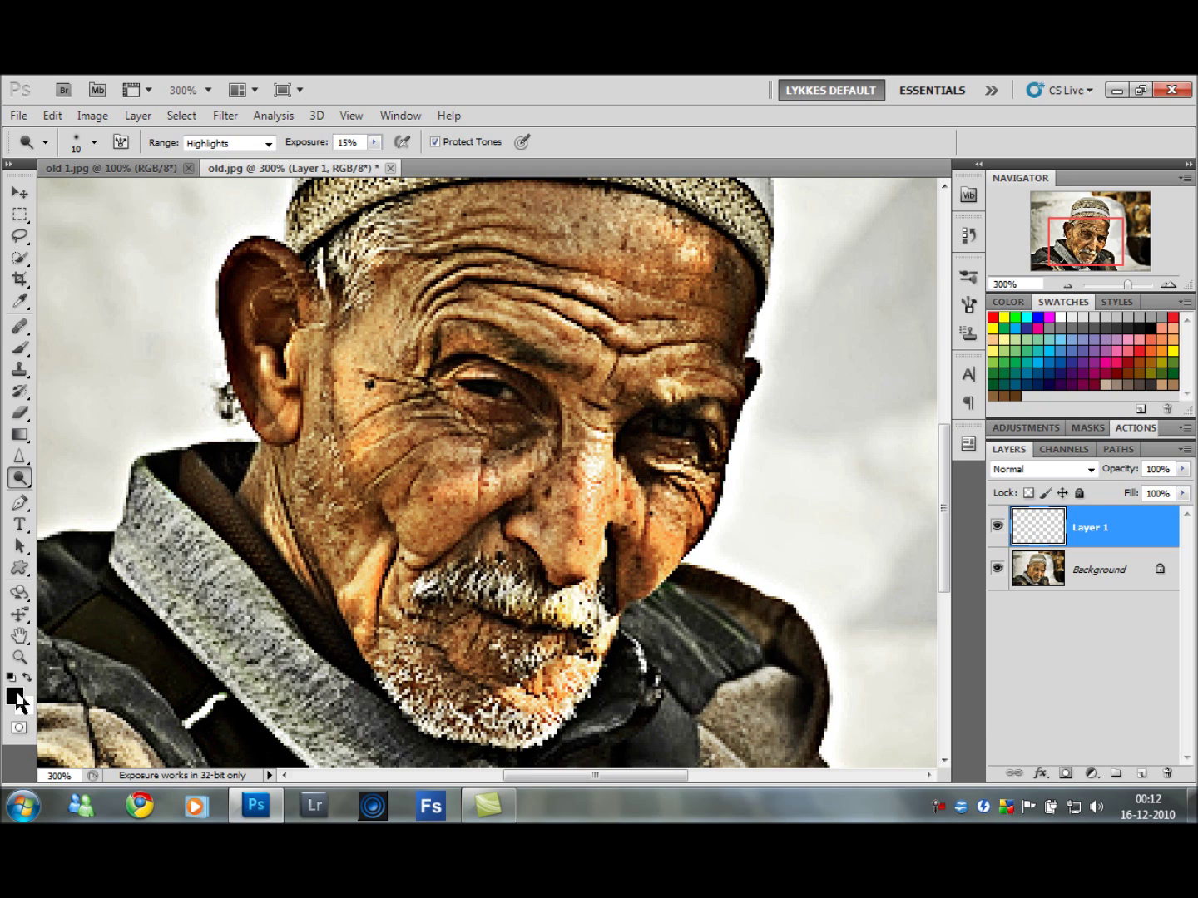
{"action": "key", "text": "alt+d"}
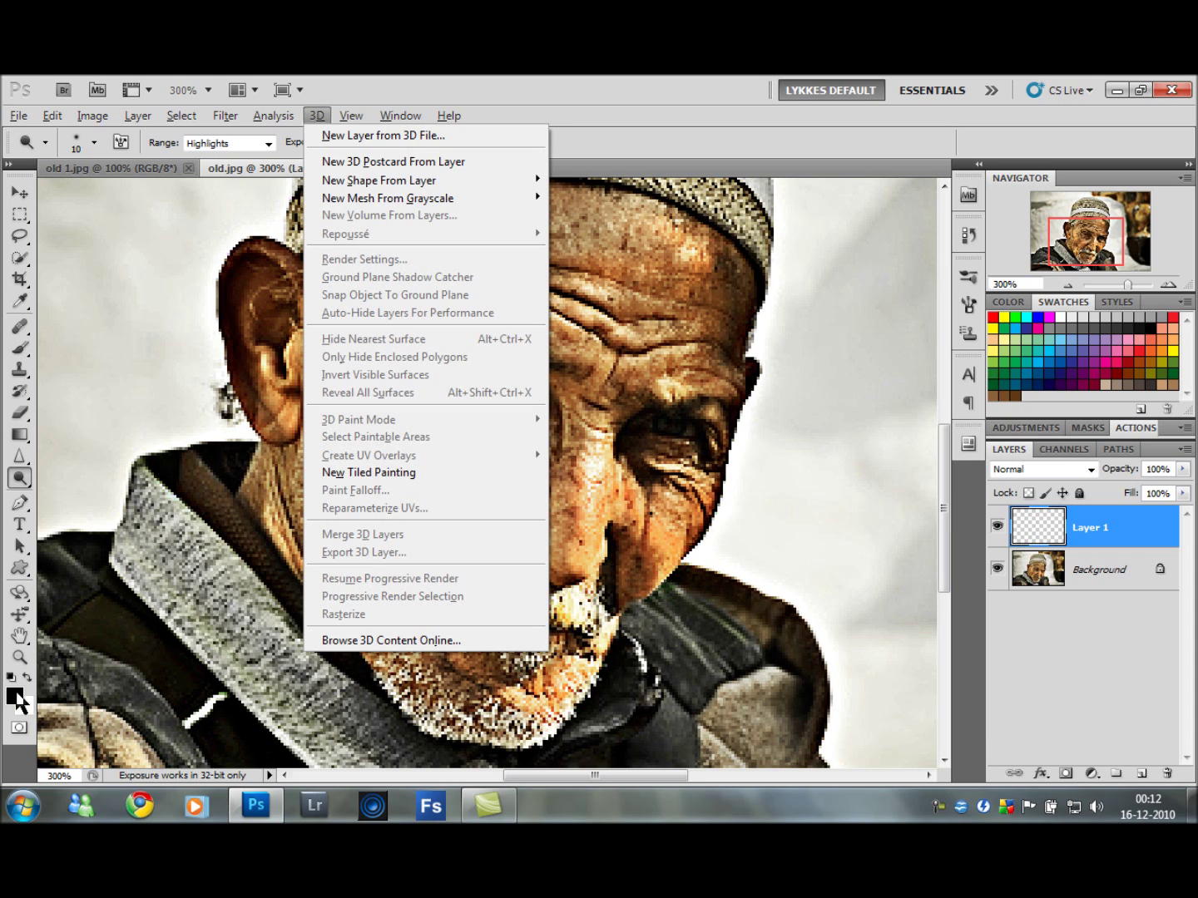
{"action": "left_click", "coordinate": [626, 127]}
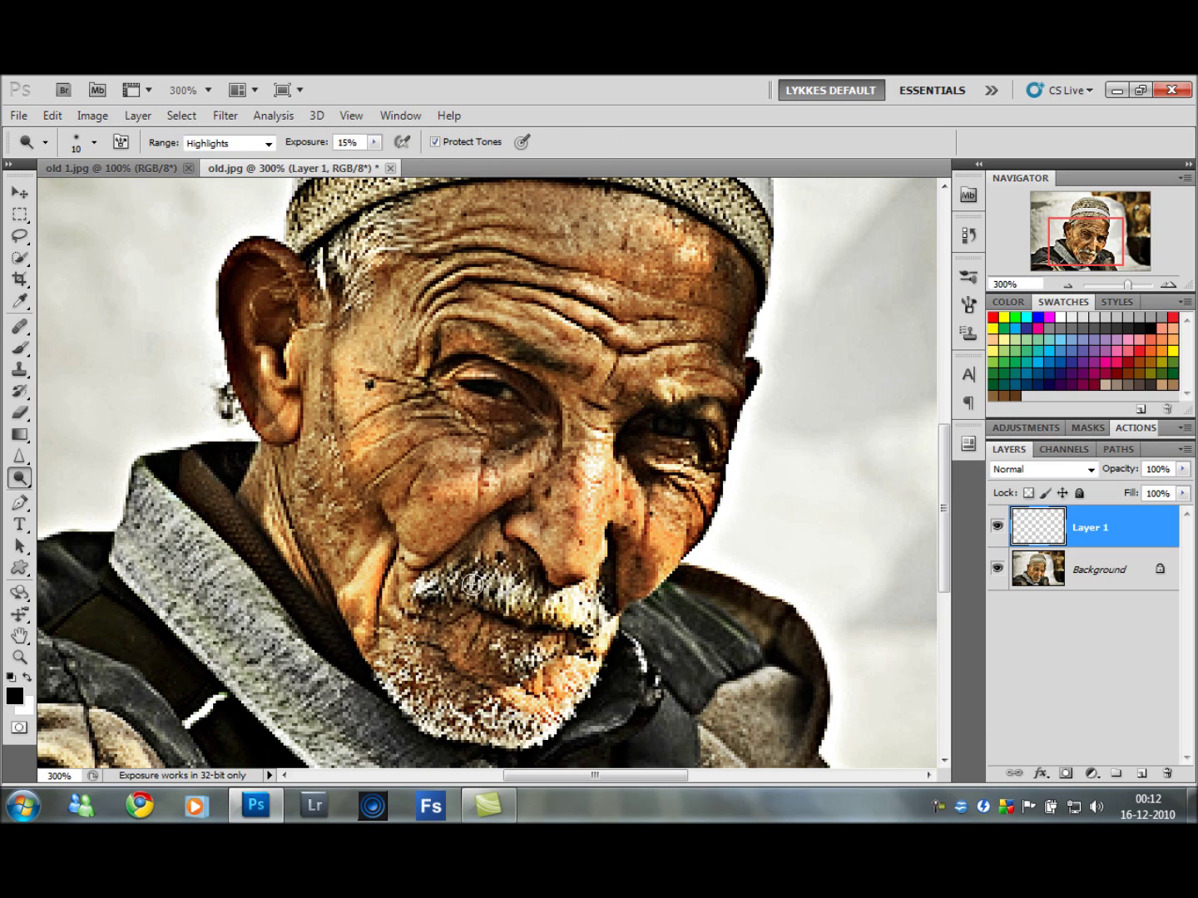
{"action": "key", "text": "alt+BackSpace"}
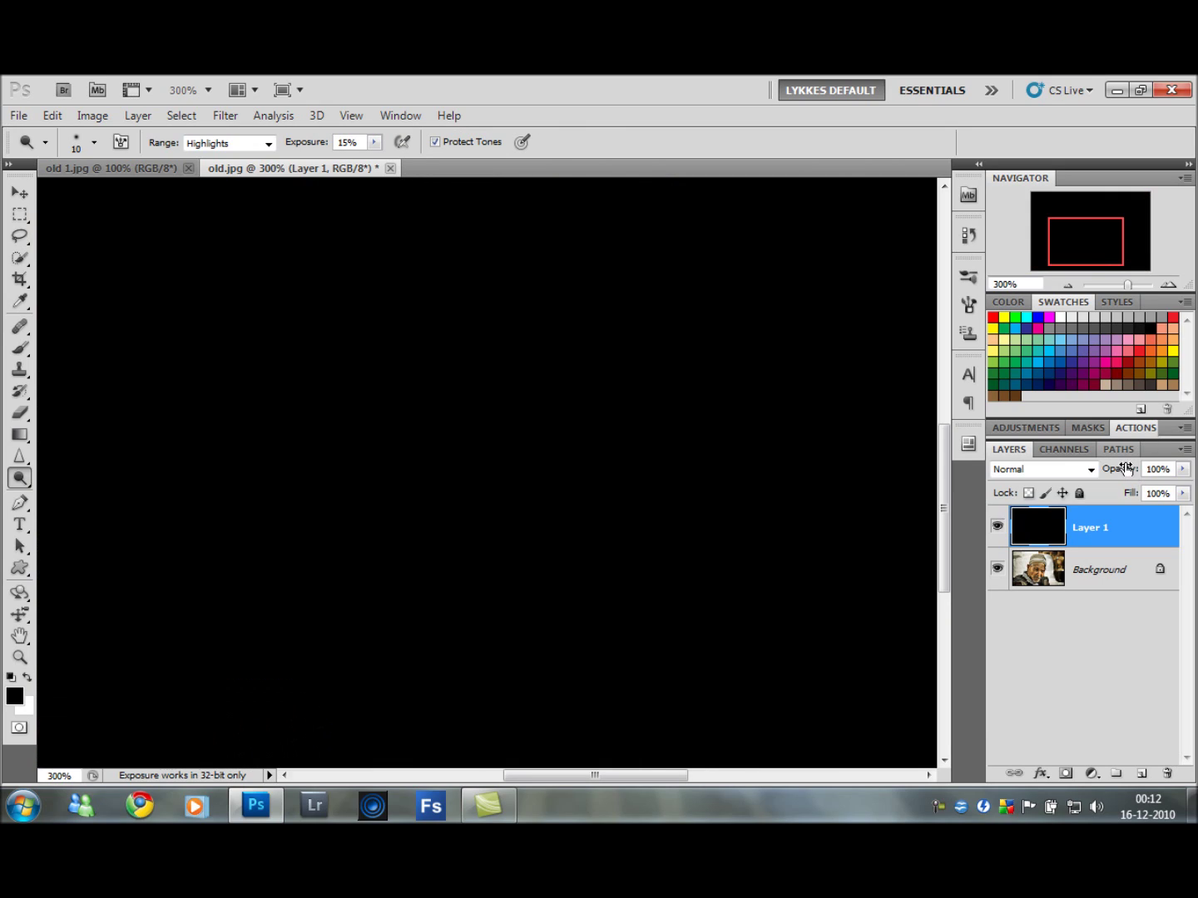
{"action": "left_click_drag", "start_coordinate": [1118, 472], "coordinate": [1091, 475]}
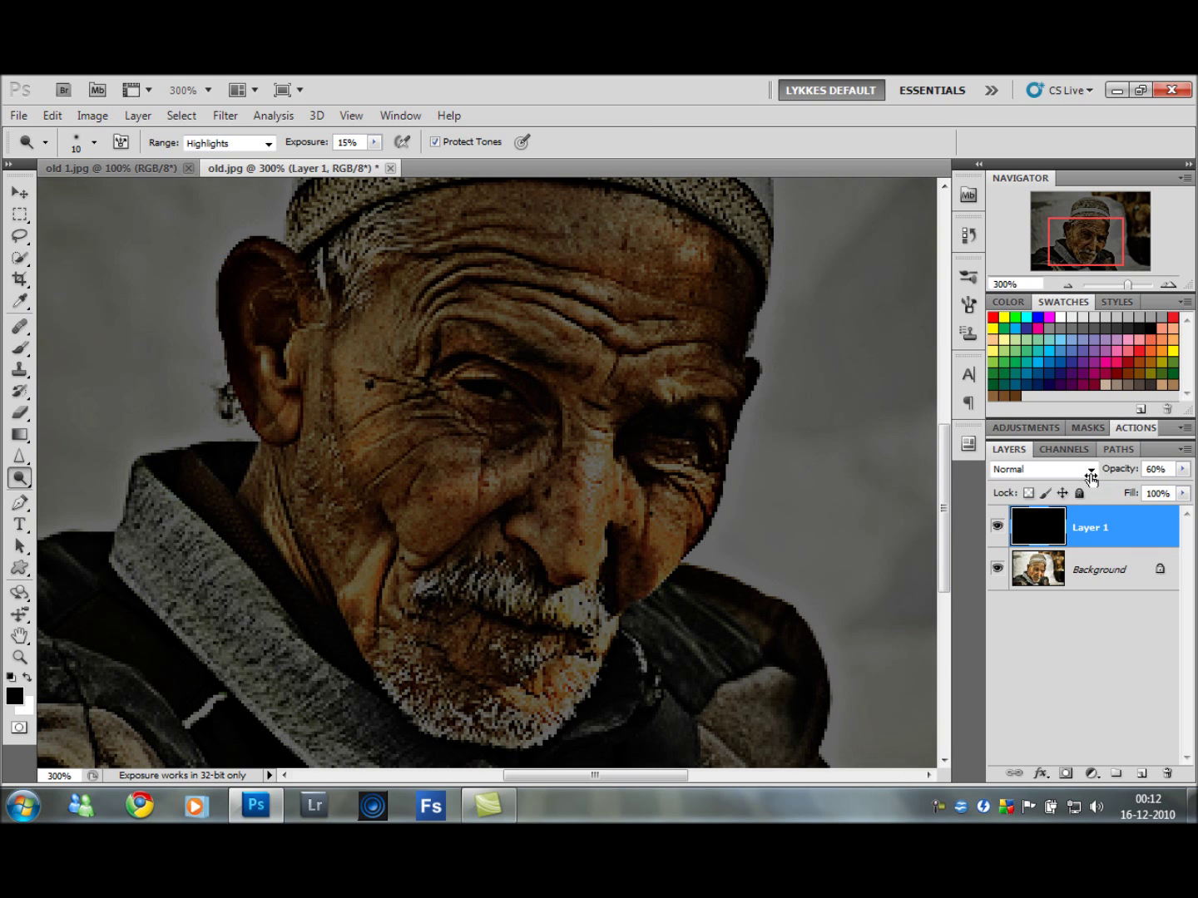
{"action": "left_click", "coordinate": [1068, 287]}
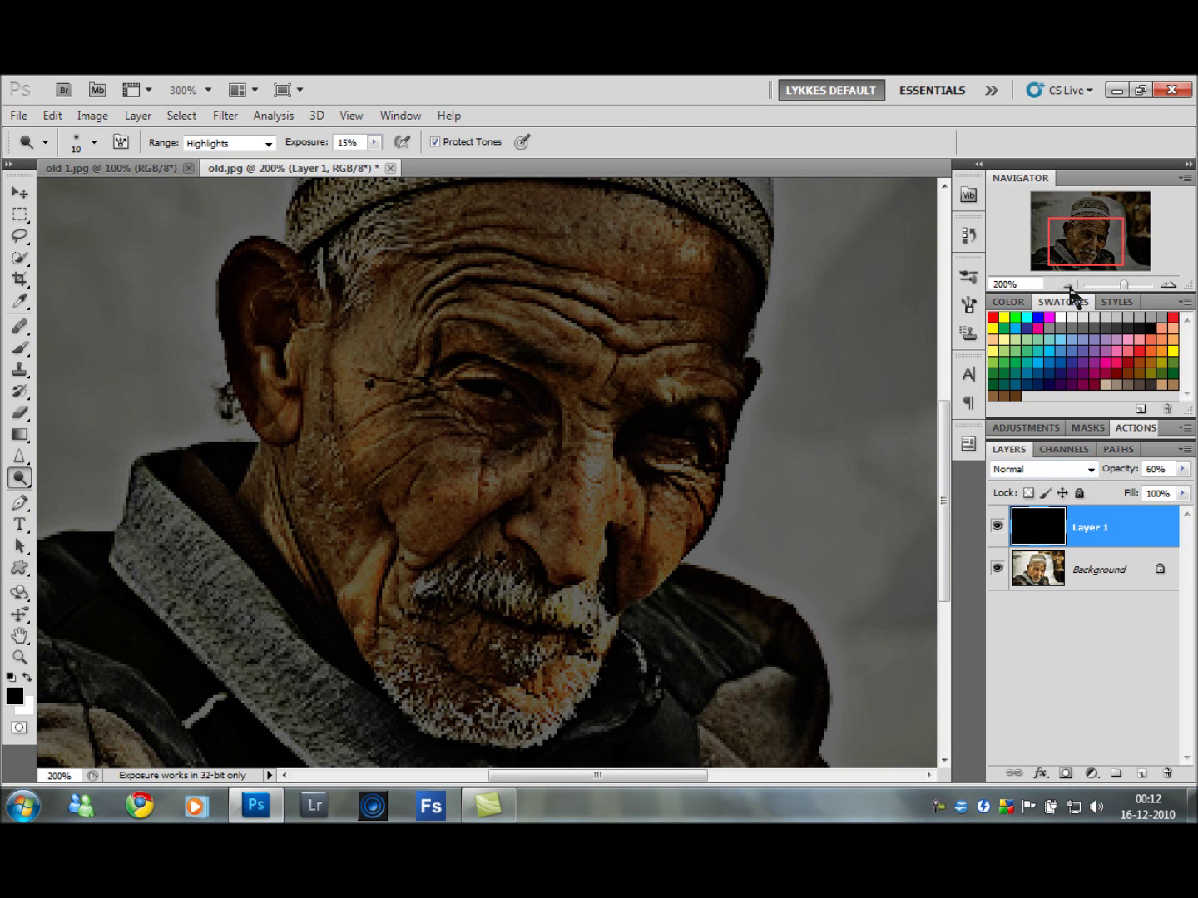
{"action": "left_click", "coordinate": [1068, 287]}
{"action": "left_click", "coordinate": [1069, 286]}
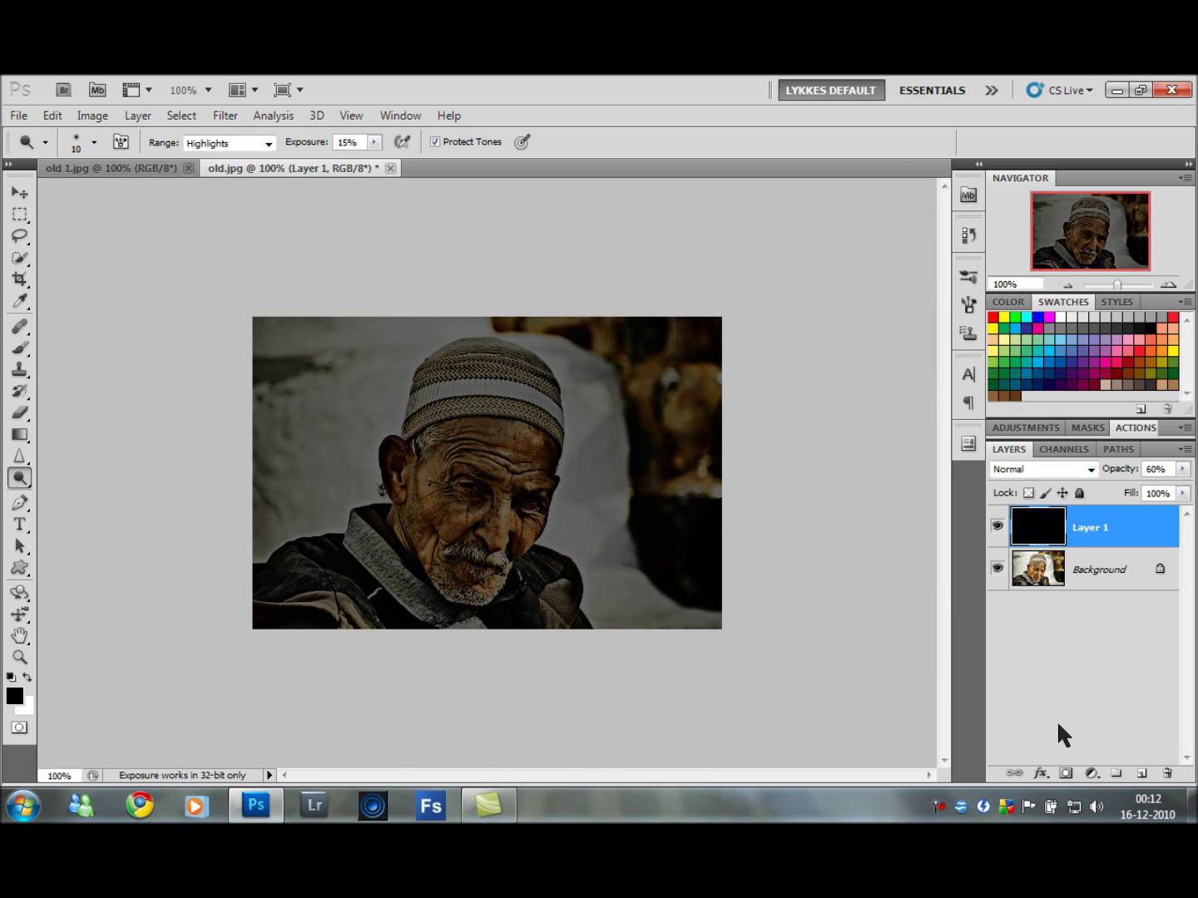
Step: Add a layer mask to the black layer and faintly paint black over the cap and face with a size-90 brush
{"action": "left_click", "coordinate": [1065, 774]}
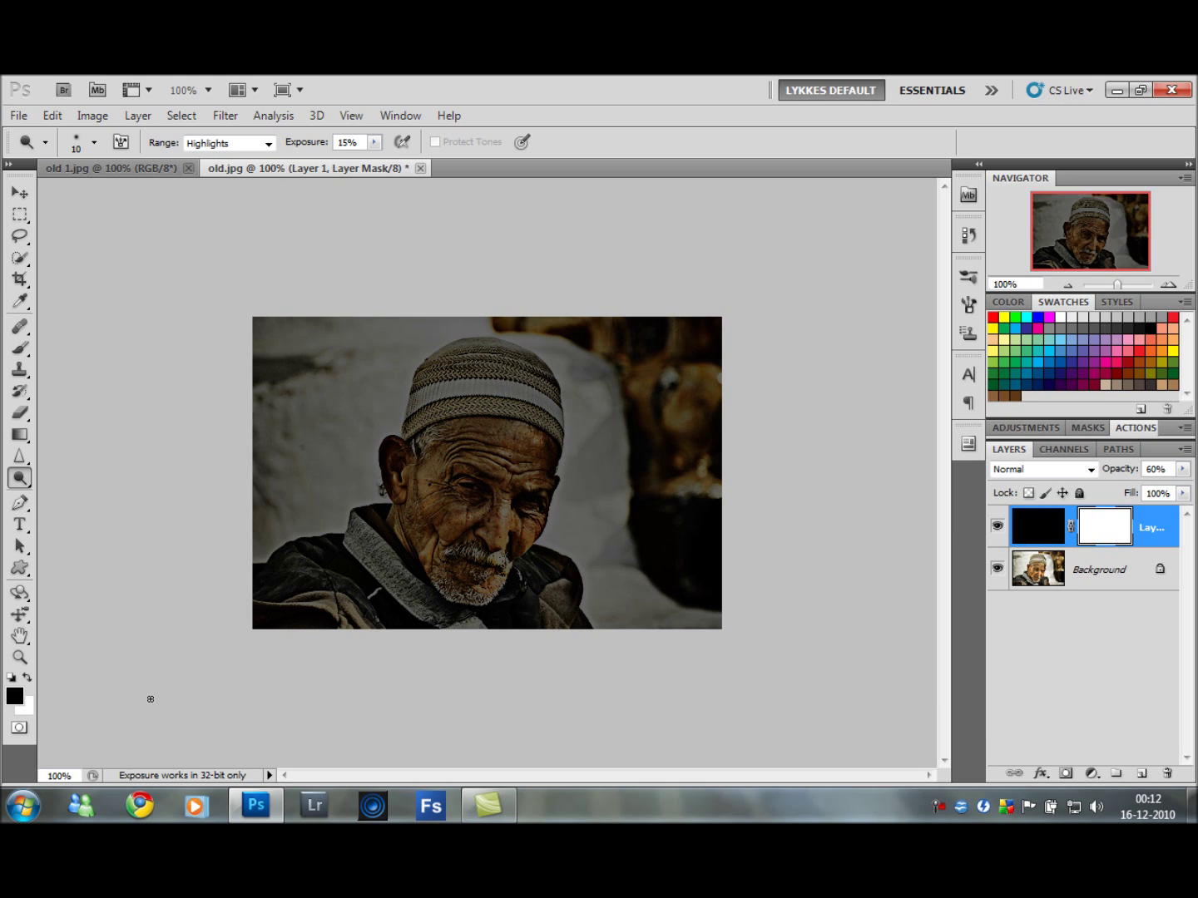
{"action": "key", "text": "b"}
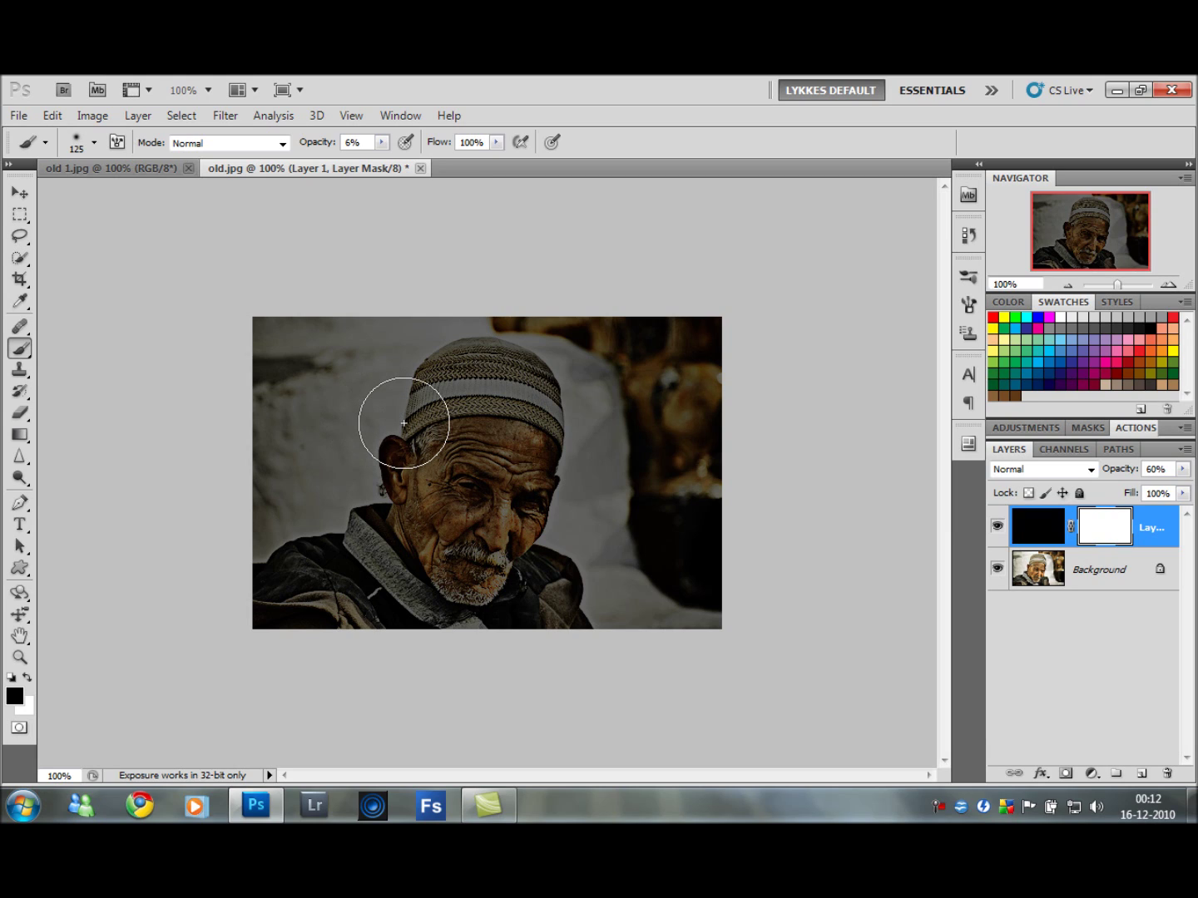
{"action": "key", "text": "bracketleft"}
{"action": "key", "text": "bracketleft"}
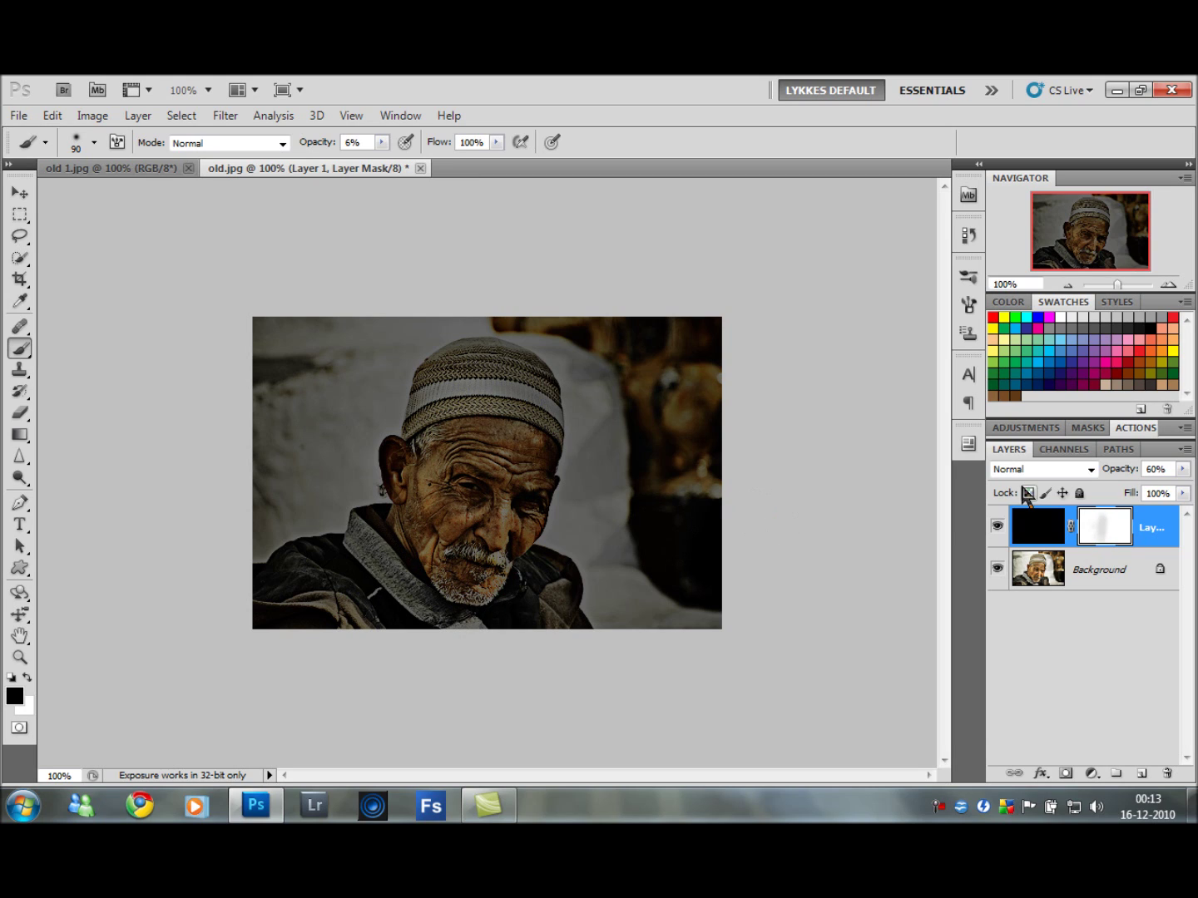
{"action": "mouse_move", "coordinate": [468, 415]}
{"action": "left_mouse_down"}
{"action": "mouse_move", "coordinate": [440, 570]}
{"action": "mouse_move", "coordinate": [460, 570]}
{"action": "left_mouse_up"}
{"action": "key", "text": "x"}
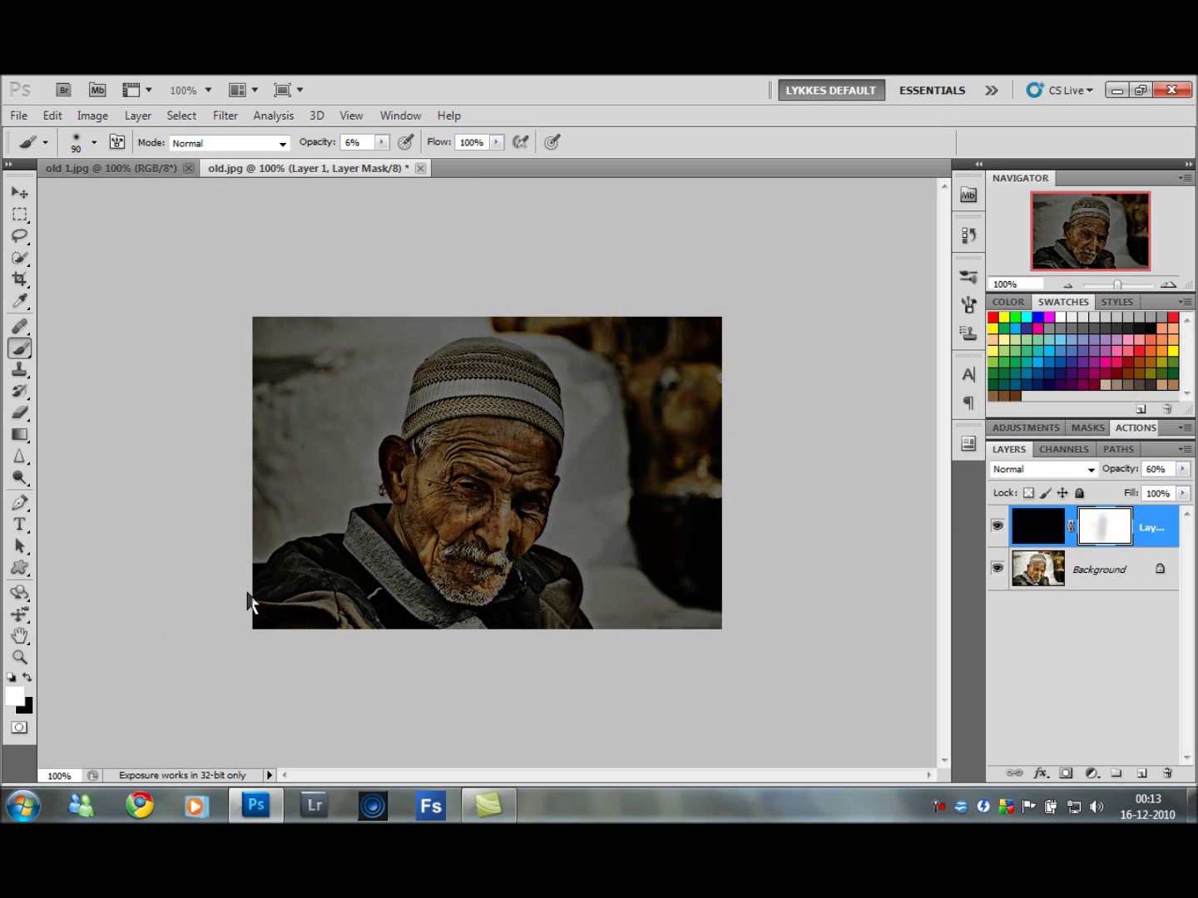
{"action": "key", "text": "x"}
{"action": "mouse_move", "coordinate": [247, 592]}
{"action": "left_mouse_down"}
{"action": "mouse_move", "coordinate": [412, 447]}
{"action": "mouse_move", "coordinate": [483, 424]}
{"action": "mouse_move", "coordinate": [472, 563]}
{"action": "mouse_move", "coordinate": [376, 567]}
{"action": "mouse_move", "coordinate": [282, 599]}
{"action": "mouse_move", "coordinate": [461, 562]}
{"action": "mouse_move", "coordinate": [458, 380]}
{"action": "mouse_move", "coordinate": [454, 575]}
{"action": "left_mouse_up"}
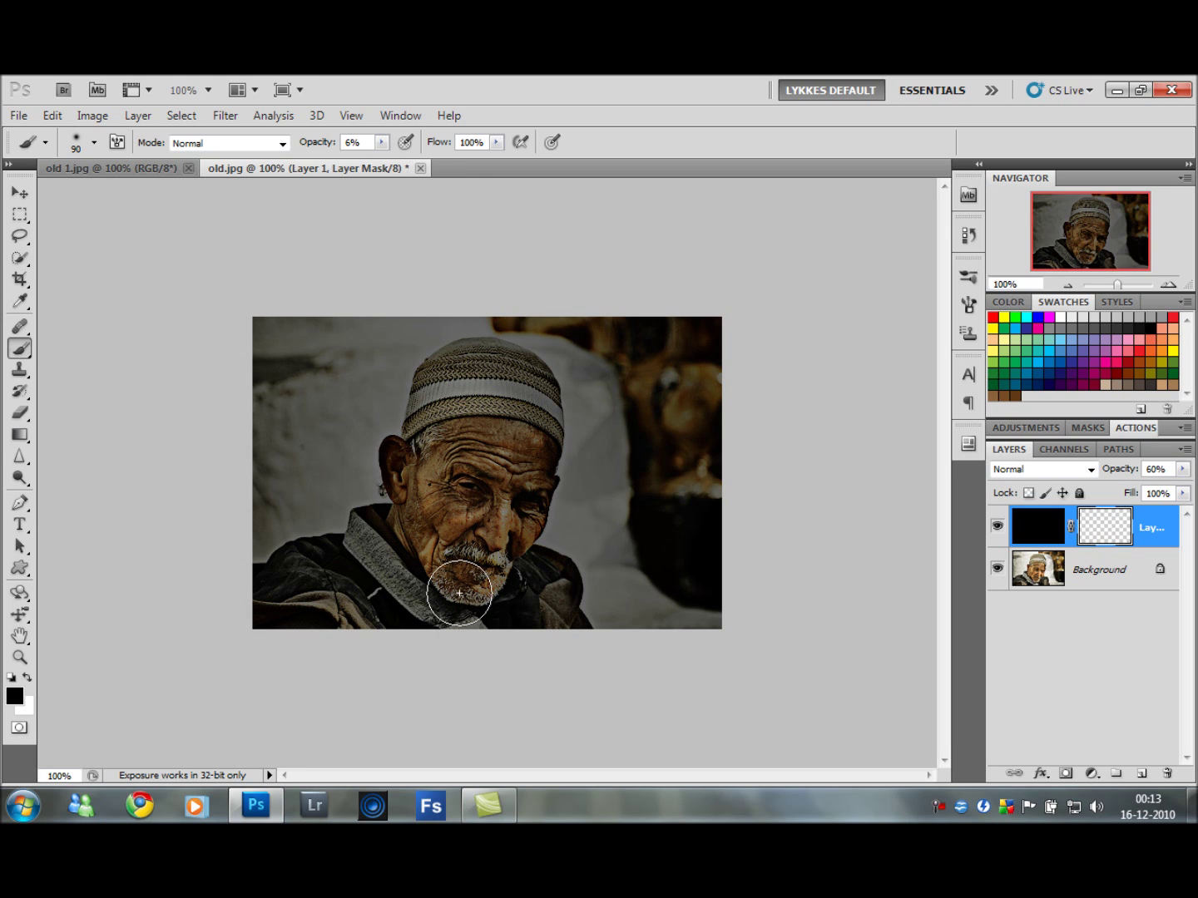
Step: Mask the face fully at 99% opacity, the left wall at 46%, and the right side at 10%
{"action": "mouse_move", "coordinate": [318, 152]}
{"action": "left_mouse_down"}
{"action": "mouse_move", "coordinate": [311, 145]}
{"action": "mouse_move", "coordinate": [457, 161]}
{"action": "left_mouse_up"}
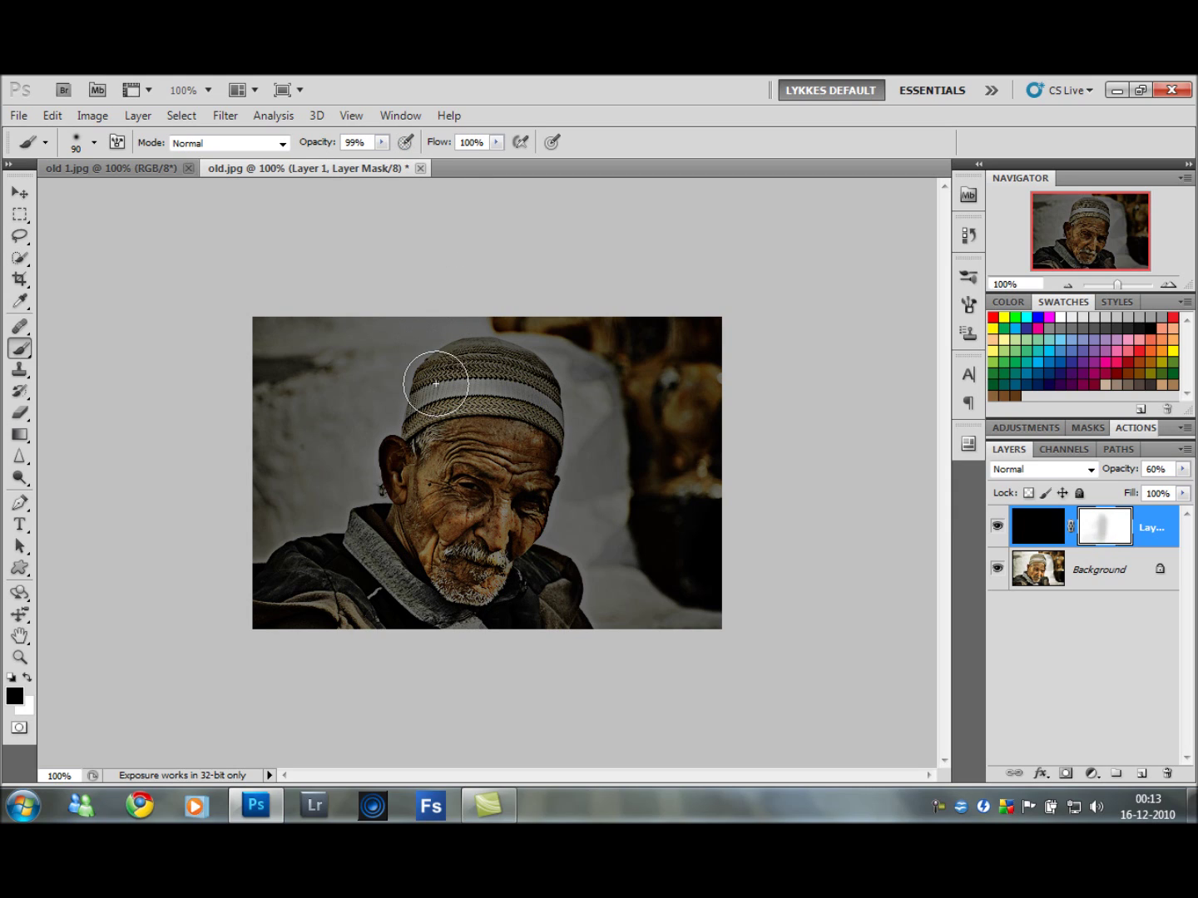
{"action": "mouse_move", "coordinate": [437, 406]}
{"action": "left_mouse_down"}
{"action": "mouse_move", "coordinate": [450, 528]}
{"action": "mouse_move", "coordinate": [483, 378]}
{"action": "mouse_move", "coordinate": [473, 508]}
{"action": "mouse_move", "coordinate": [442, 576]}
{"action": "mouse_move", "coordinate": [395, 546]}
{"action": "mouse_move", "coordinate": [434, 600]}
{"action": "mouse_move", "coordinate": [283, 630]}
{"action": "mouse_move", "coordinate": [369, 626]}
{"action": "mouse_move", "coordinate": [398, 602]}
{"action": "mouse_move", "coordinate": [409, 512]}
{"action": "mouse_move", "coordinate": [487, 433]}
{"action": "mouse_move", "coordinate": [498, 401]}
{"action": "mouse_move", "coordinate": [486, 366]}
{"action": "mouse_move", "coordinate": [441, 480]}
{"action": "mouse_move", "coordinate": [412, 477]}
{"action": "mouse_move", "coordinate": [455, 583]}
{"action": "left_mouse_up"}
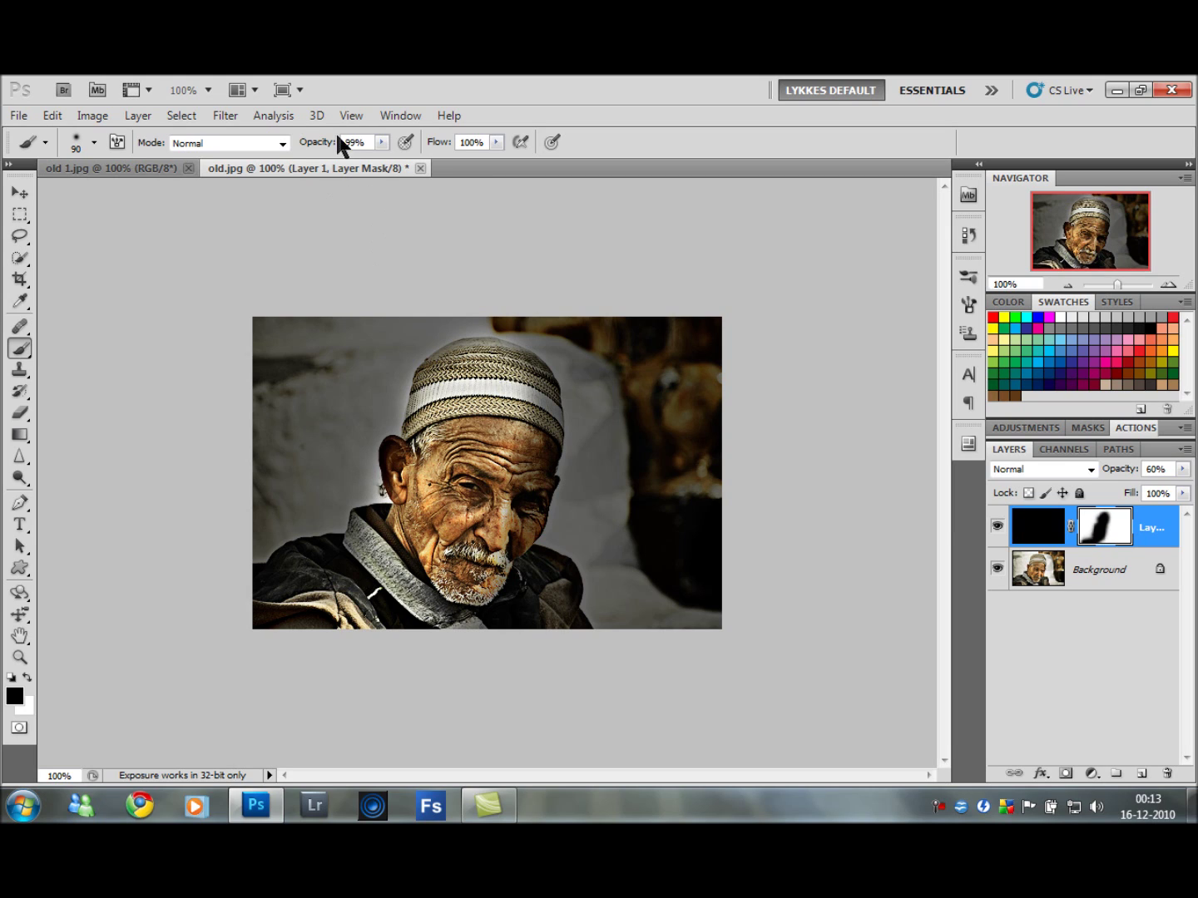
{"action": "left_click_drag", "start_coordinate": [327, 147], "coordinate": [257, 157]}
{"action": "mouse_move", "coordinate": [446, 336]}
{"action": "left_mouse_down"}
{"action": "mouse_move", "coordinate": [363, 490]}
{"action": "mouse_move", "coordinate": [302, 552]}
{"action": "mouse_move", "coordinate": [274, 347]}
{"action": "mouse_move", "coordinate": [278, 548]}
{"action": "mouse_move", "coordinate": [318, 398]}
{"action": "mouse_move", "coordinate": [327, 408]}
{"action": "mouse_move", "coordinate": [408, 394]}
{"action": "mouse_move", "coordinate": [448, 342]}
{"action": "mouse_move", "coordinate": [416, 338]}
{"action": "mouse_move", "coordinate": [377, 571]}
{"action": "mouse_move", "coordinate": [364, 589]}
{"action": "mouse_move", "coordinate": [267, 508]}
{"action": "left_mouse_up"}
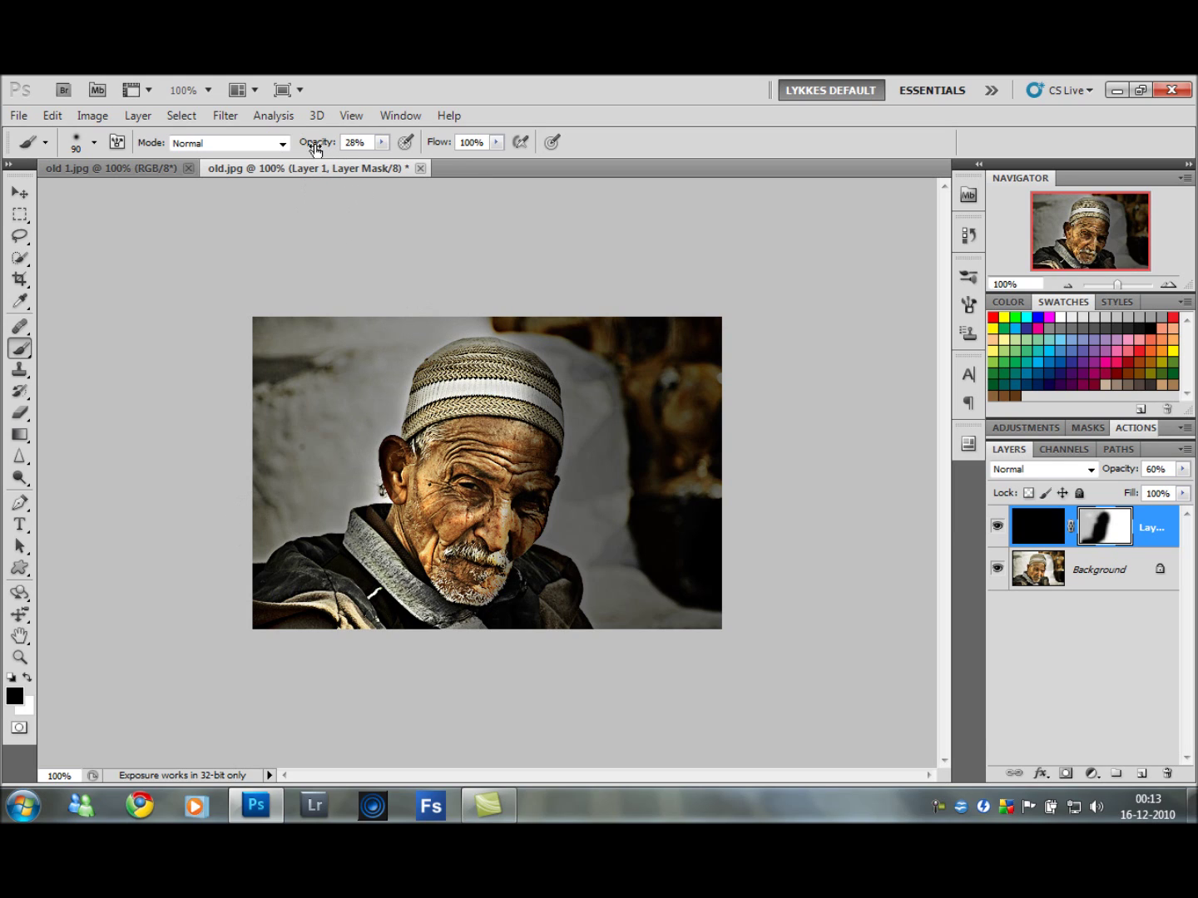
{"action": "left_click_drag", "start_coordinate": [310, 150], "coordinate": [306, 150]}
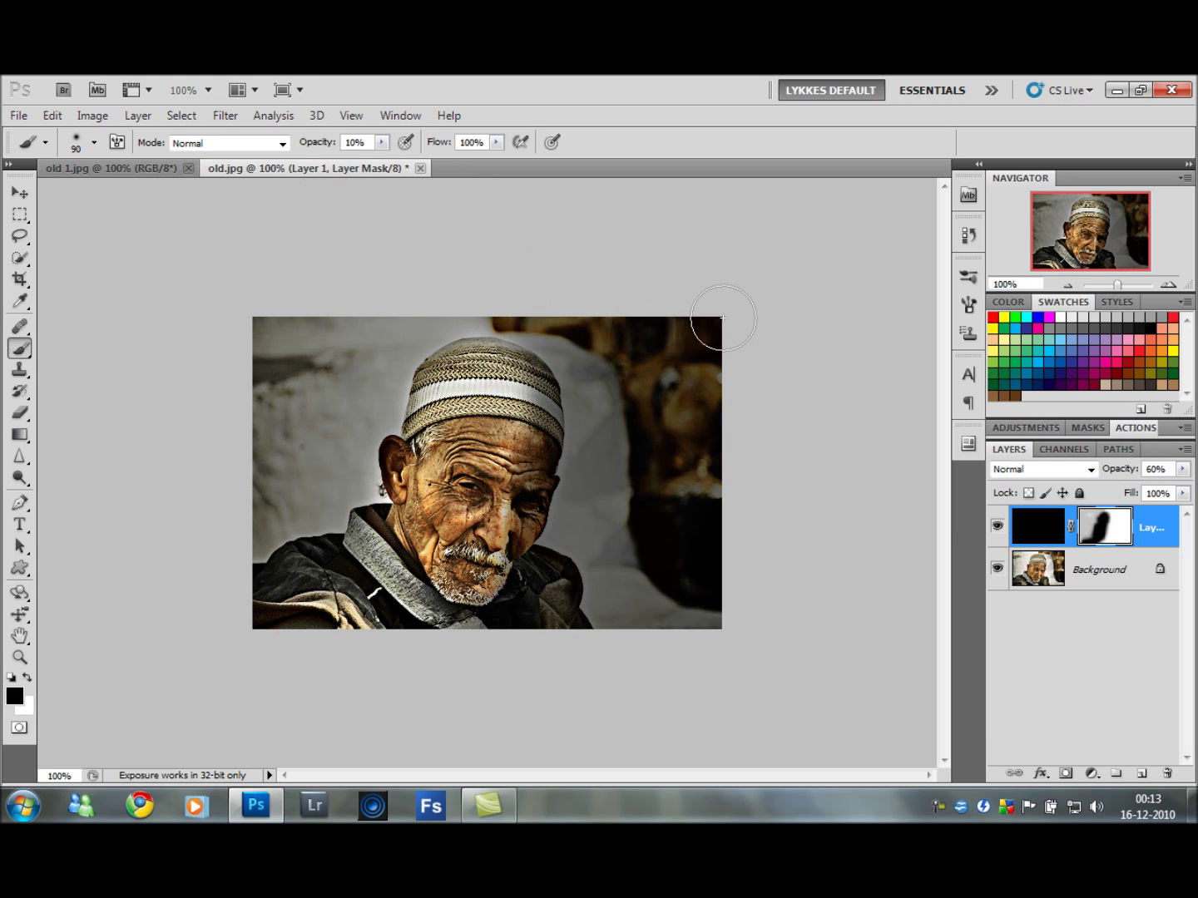
{"action": "mouse_move", "coordinate": [718, 552]}
{"action": "left_mouse_down"}
{"action": "mouse_move", "coordinate": [620, 648]}
{"action": "mouse_move", "coordinate": [561, 434]}
{"action": "mouse_move", "coordinate": [641, 671]}
{"action": "left_mouse_up"}
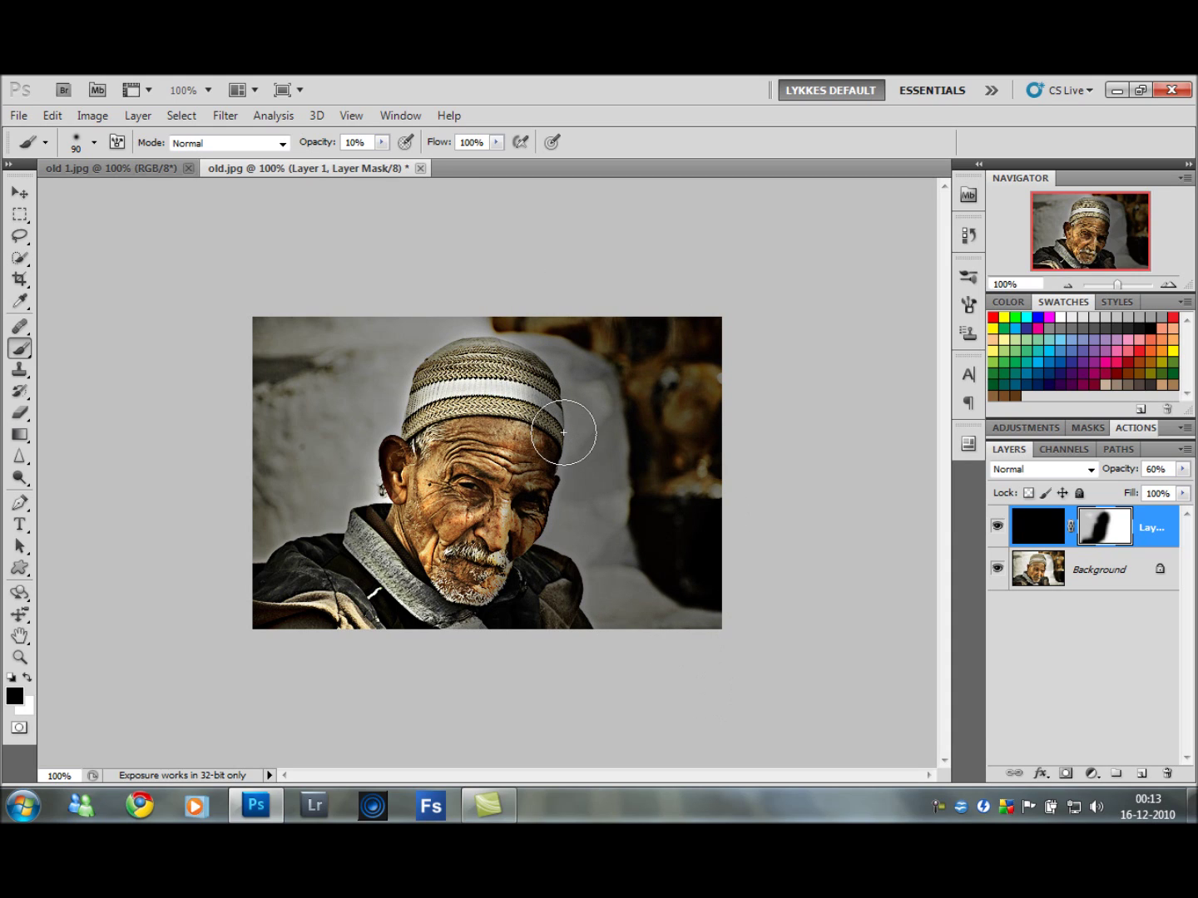
{"action": "mouse_move", "coordinate": [632, 338]}
{"action": "left_mouse_down"}
{"action": "mouse_move", "coordinate": [655, 460]}
{"action": "mouse_move", "coordinate": [657, 617]}
{"action": "mouse_move", "coordinate": [578, 625]}
{"action": "mouse_move", "coordinate": [662, 620]}
{"action": "left_mouse_up"}
Step: Merge the vignette layer down, then toggle undo to compare the finished portrait with the original
{"action": "key", "text": "ctrl+e"}
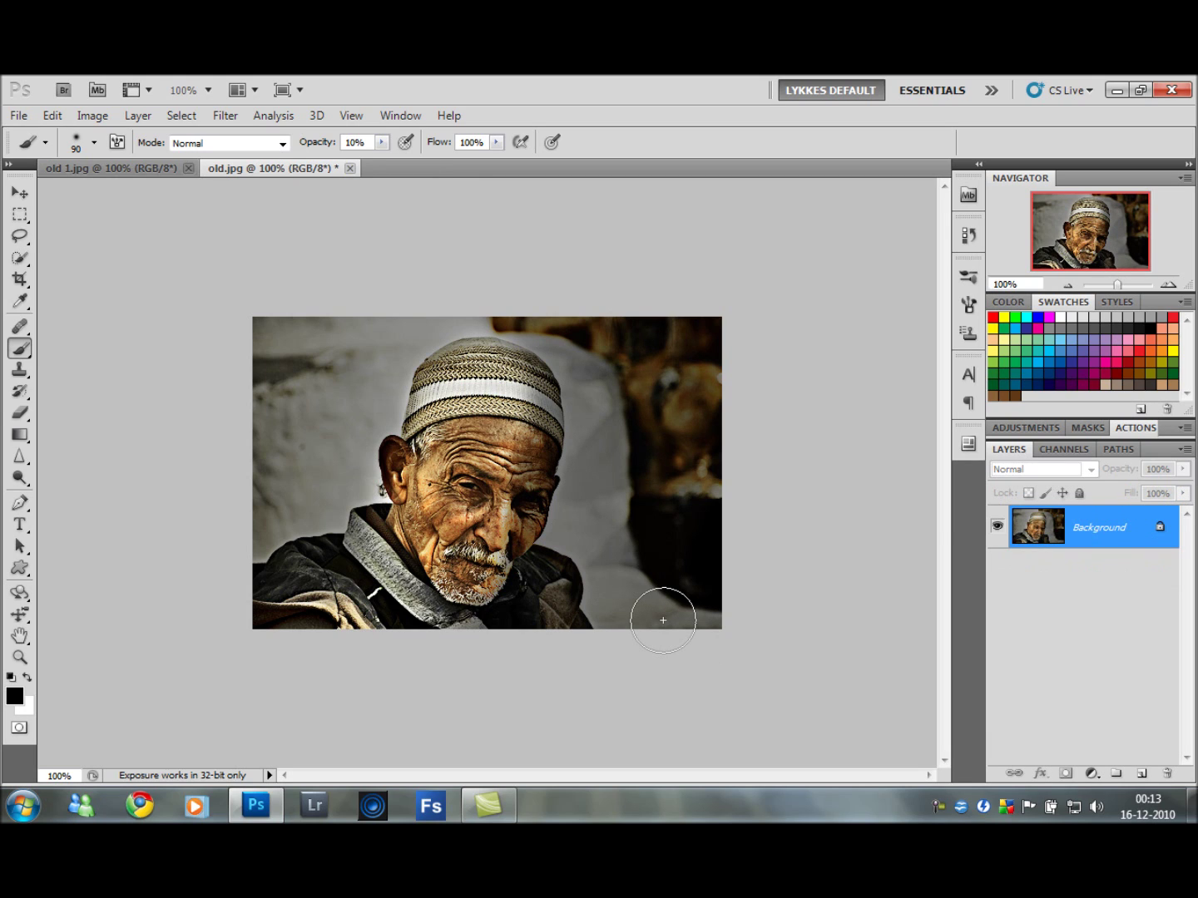
{"action": "key", "text": "F12"}
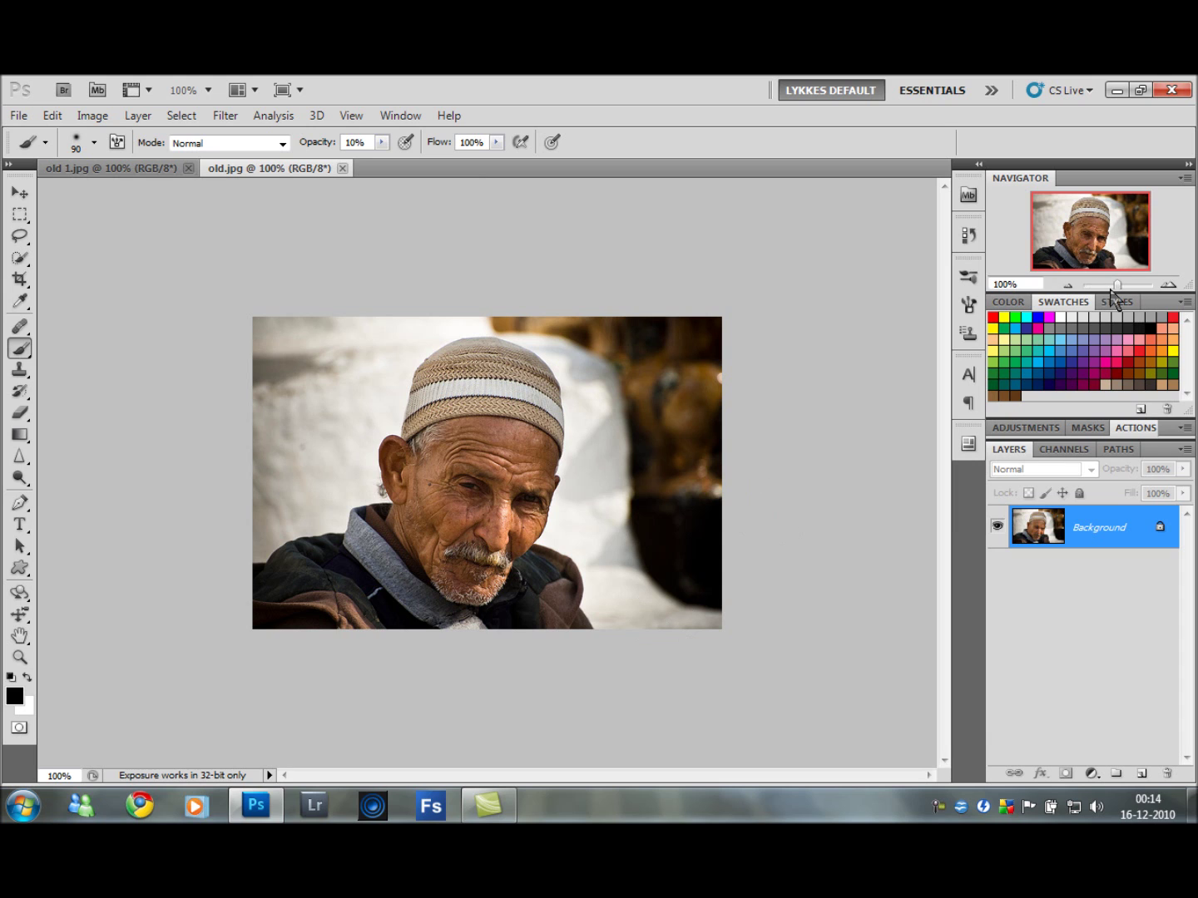
{"action": "left_click_drag", "start_coordinate": [1119, 287], "coordinate": [1124, 286]}
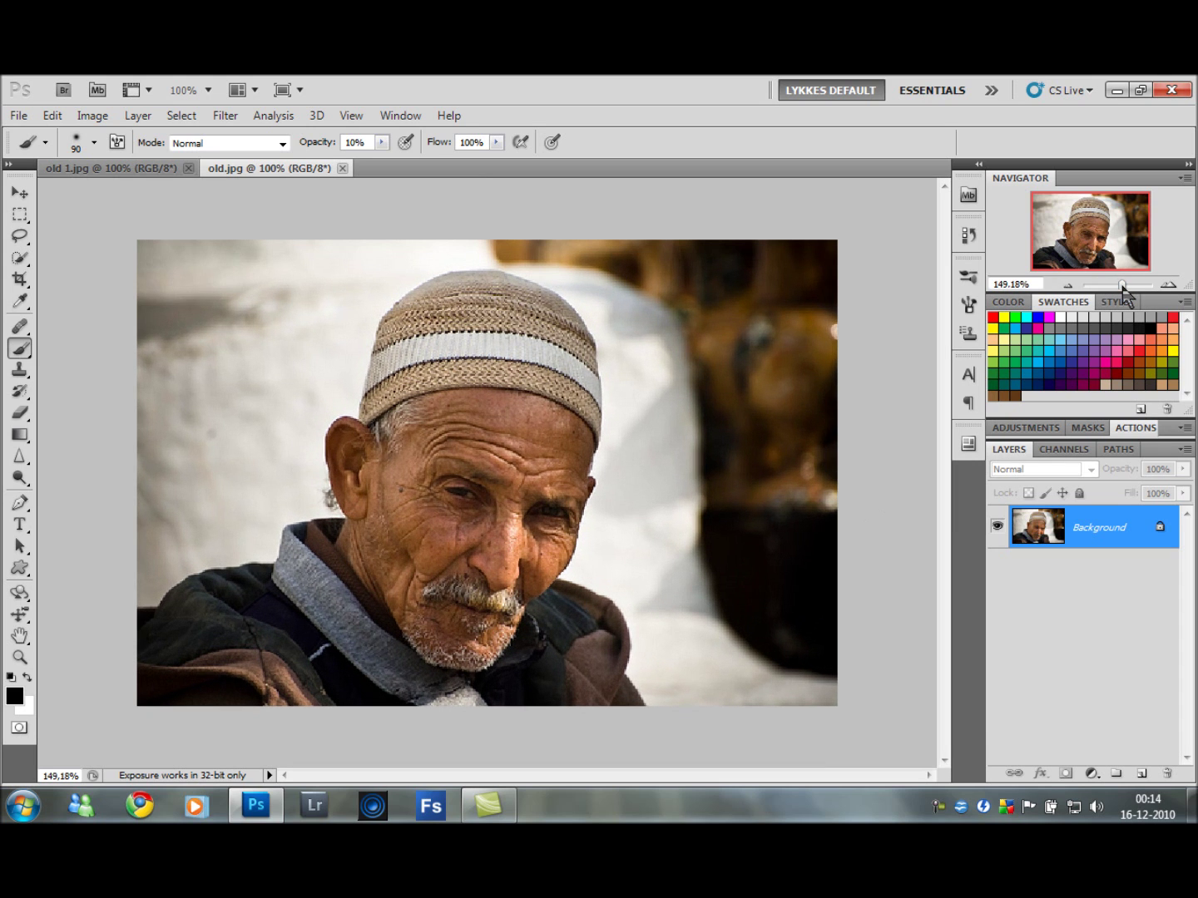
{"action": "key", "text": "ctrl+z"}
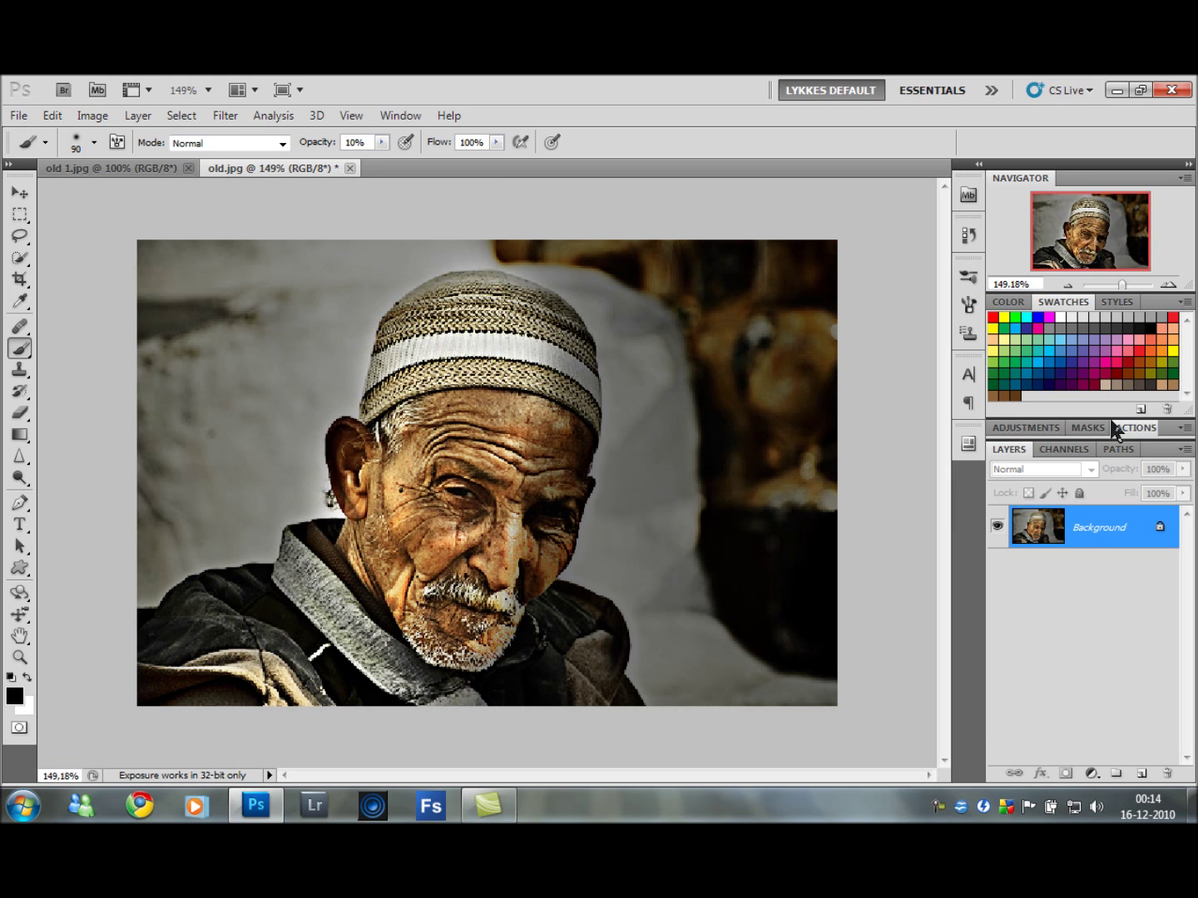
{"action": "key", "text": "ctrl+z"}
{"action": "key", "text": "ctrl+z"}
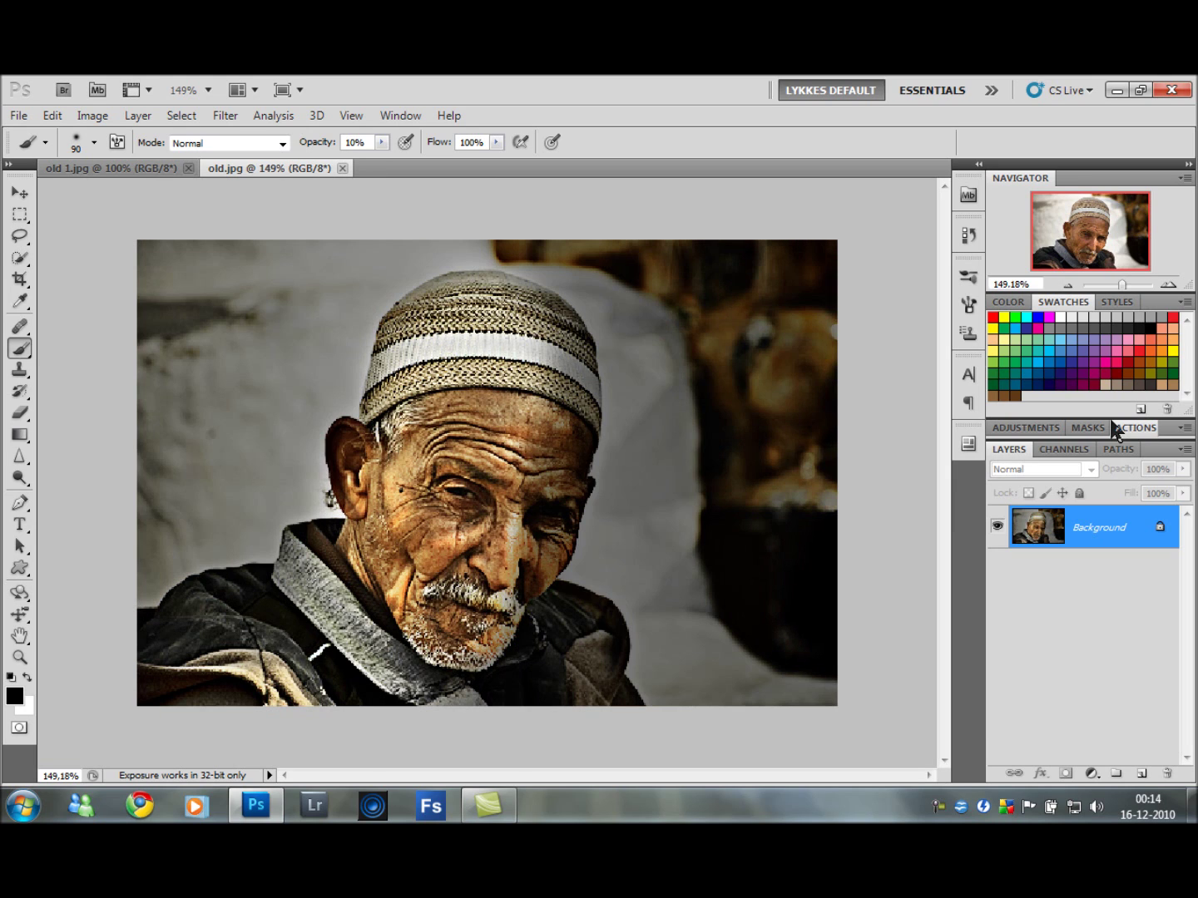